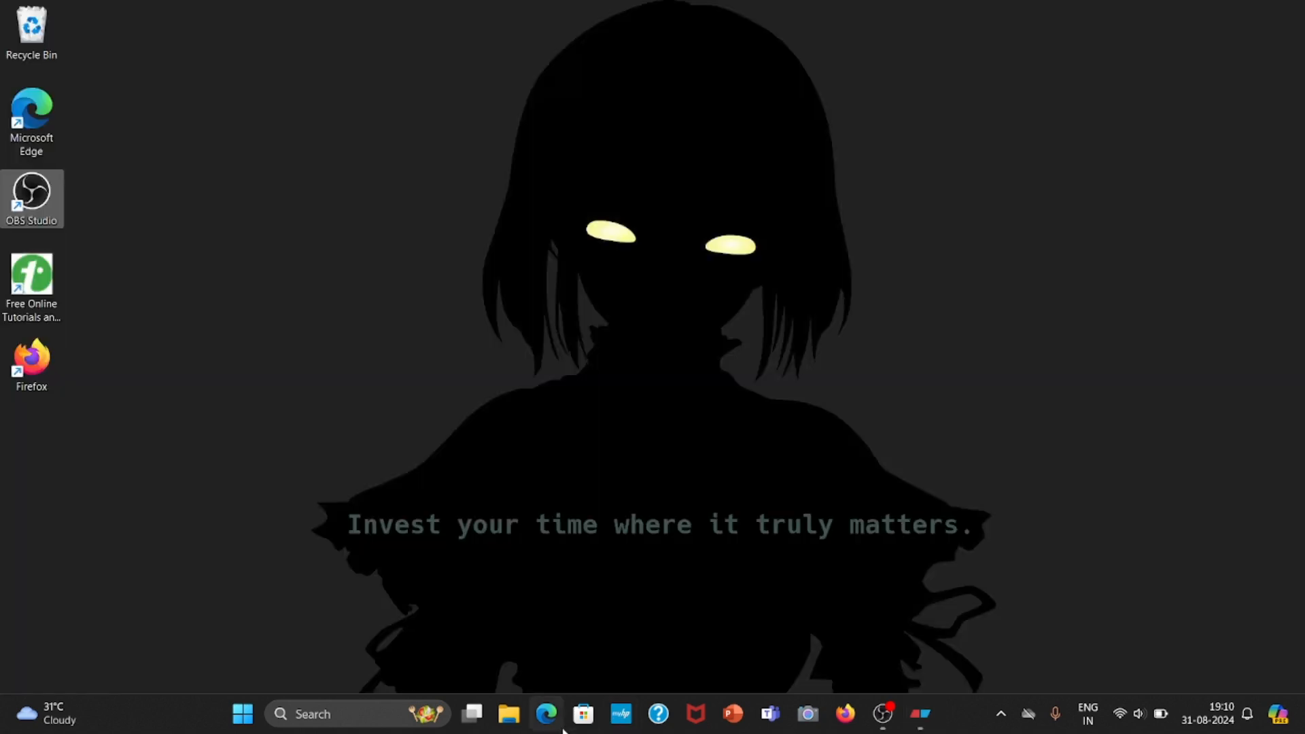
Launch Microsoft Edge, search the web for "virtual box", and open the official VirtualBox.org site.
left_click(547, 714)
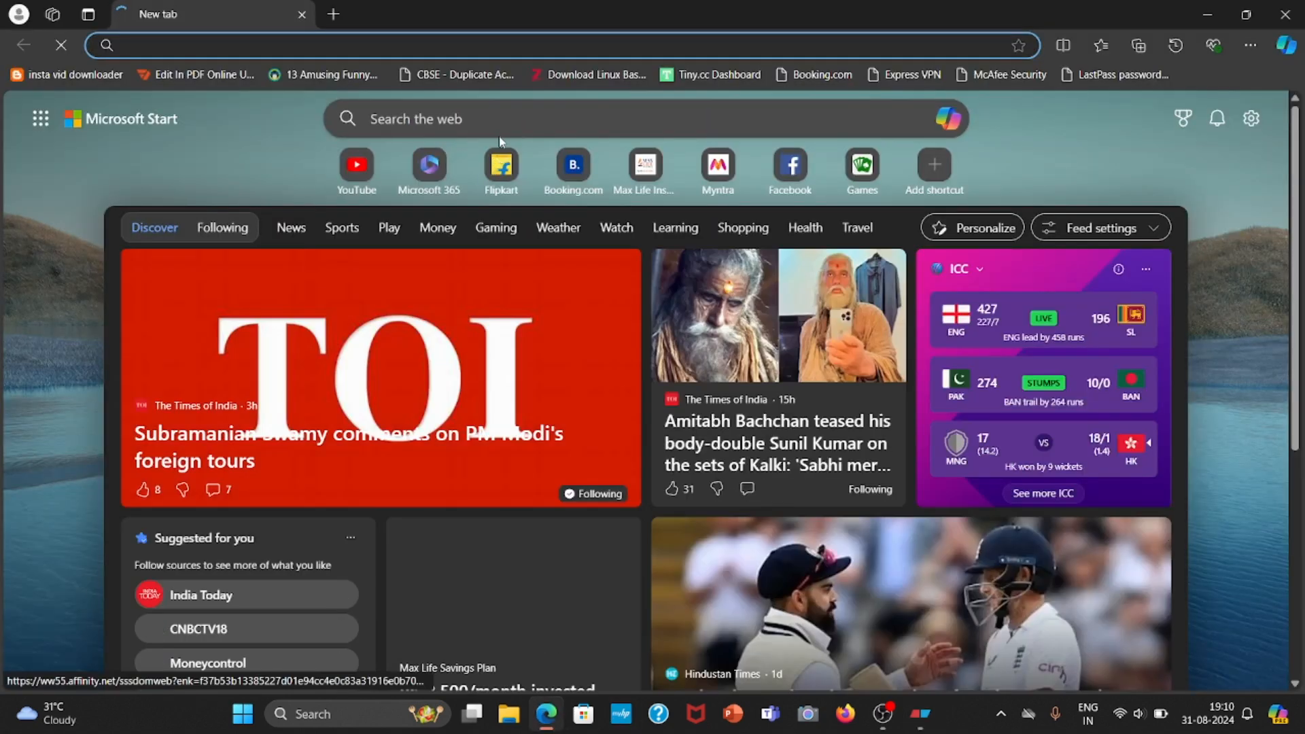
left_click(503, 121)
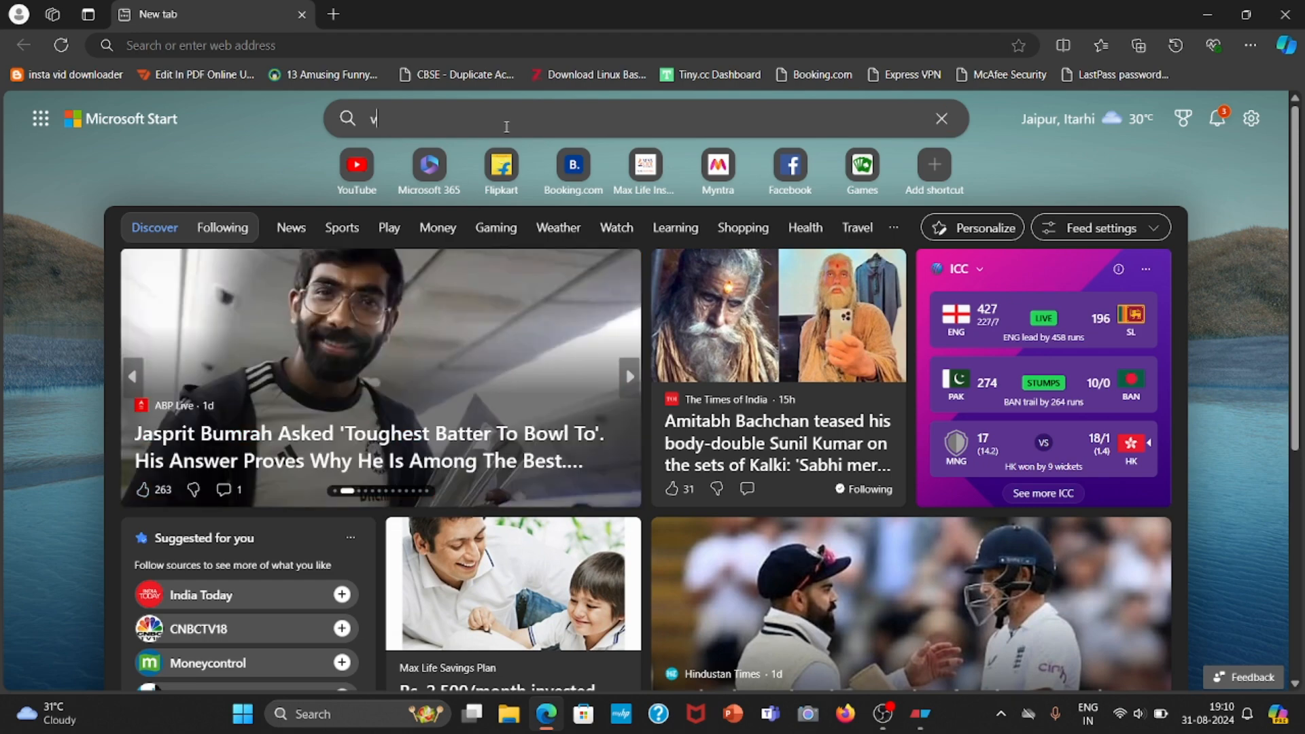
type("virtual box")
key("Return")
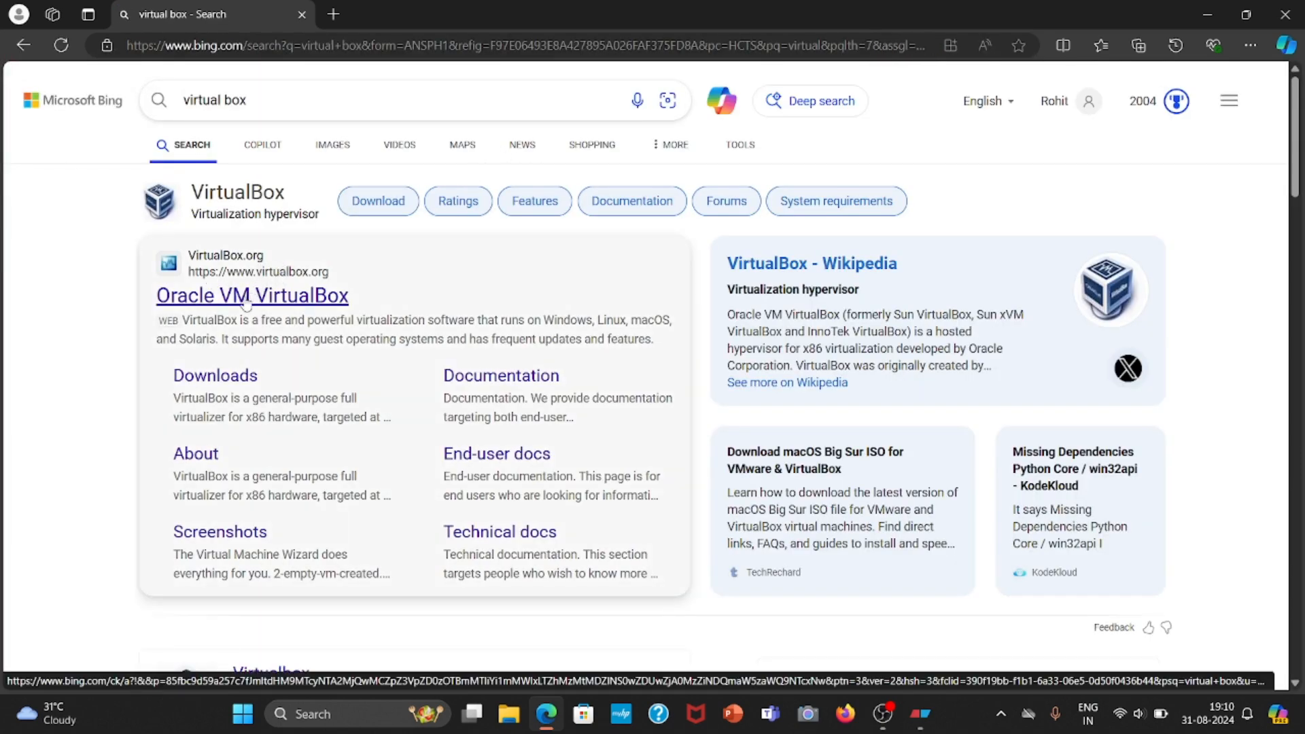
left_click(279, 299)
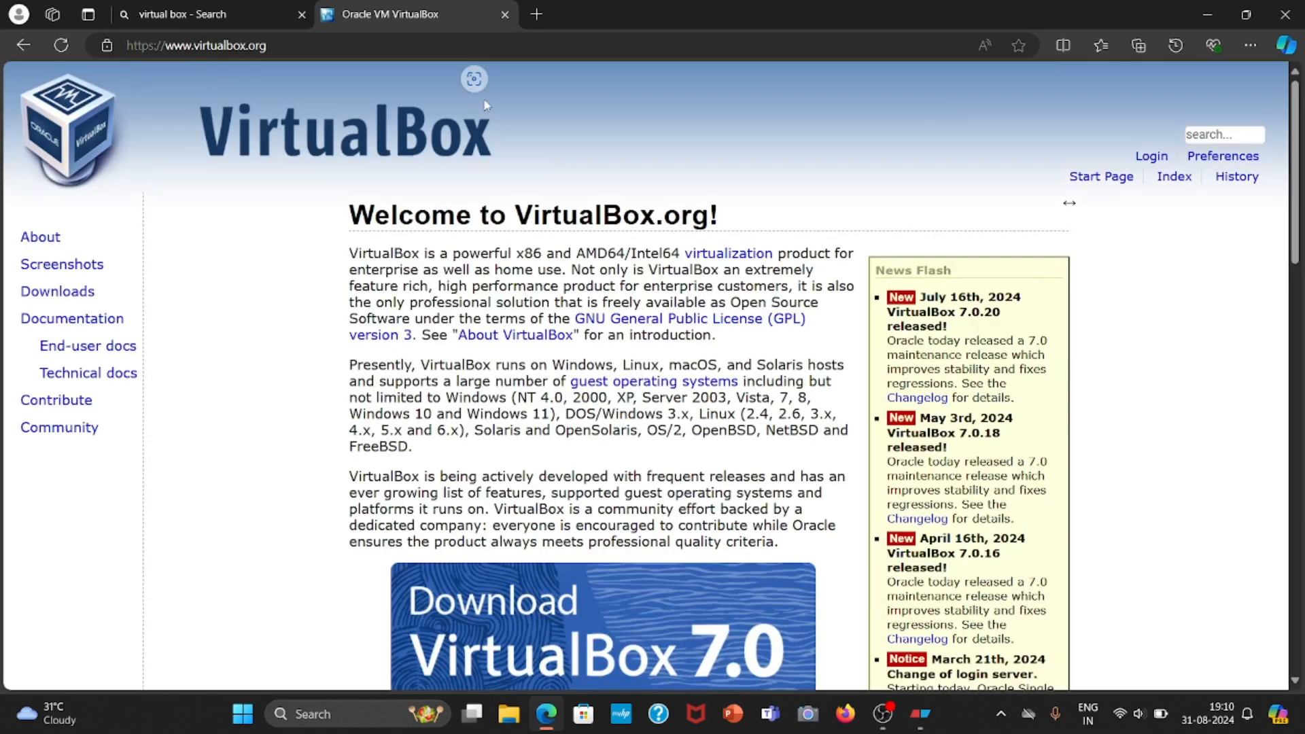
Go to the VirtualBox 7.0 downloads page and start downloading the 7.0.20 package for Windows hosts.
scroll(556, 282, "down", 3)
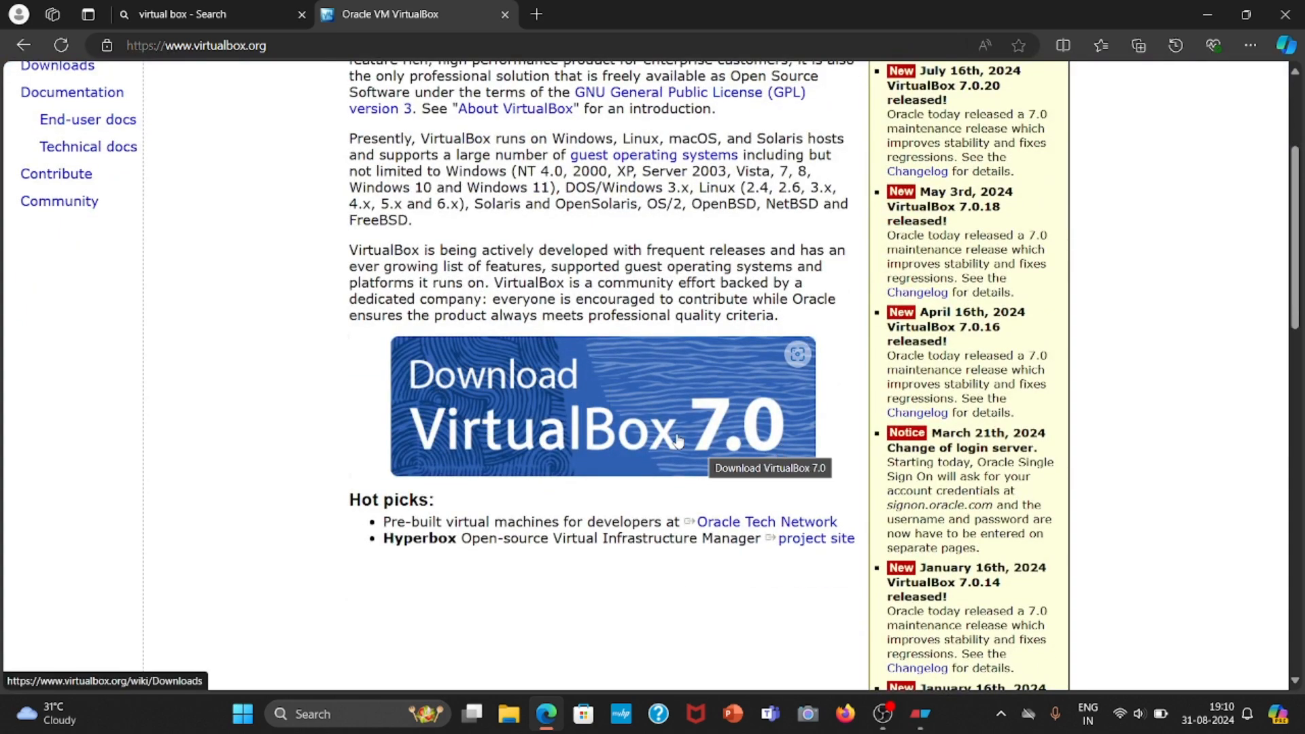
left_click(589, 442)
scroll(447, 344, "down", 2)
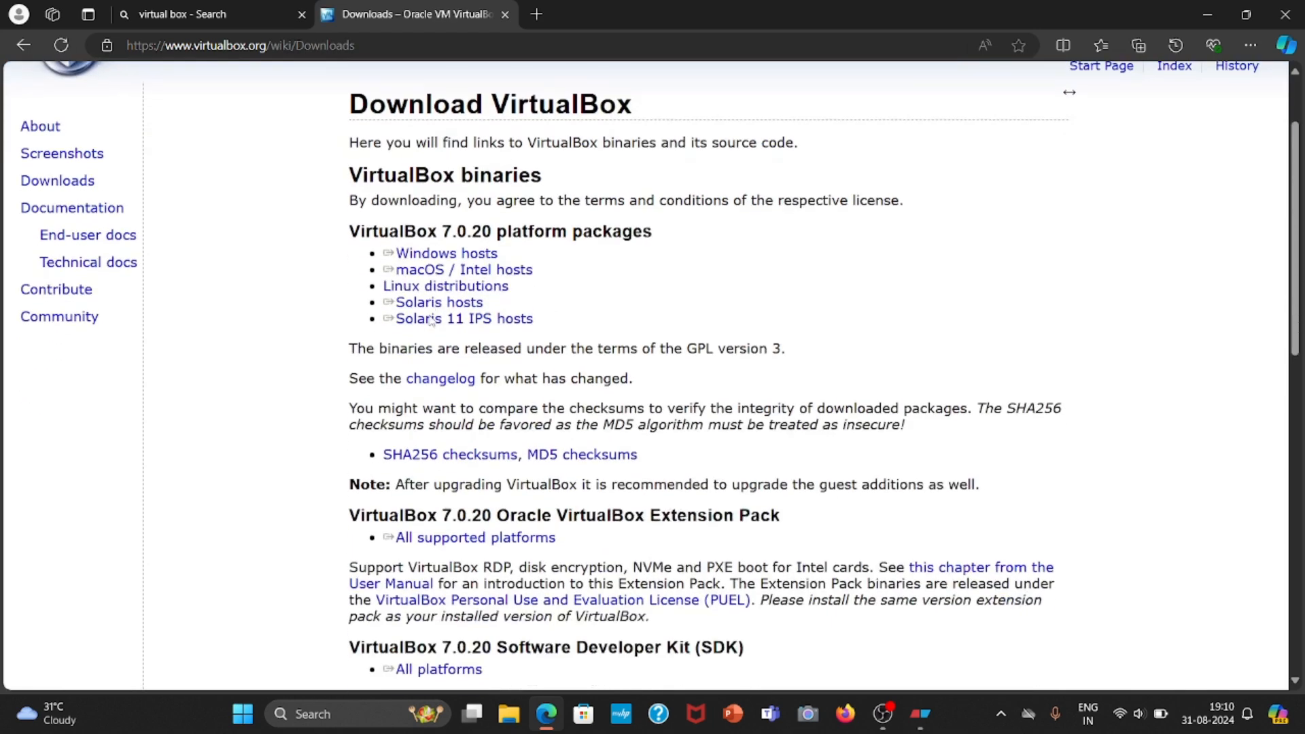
double_click(354, 236)
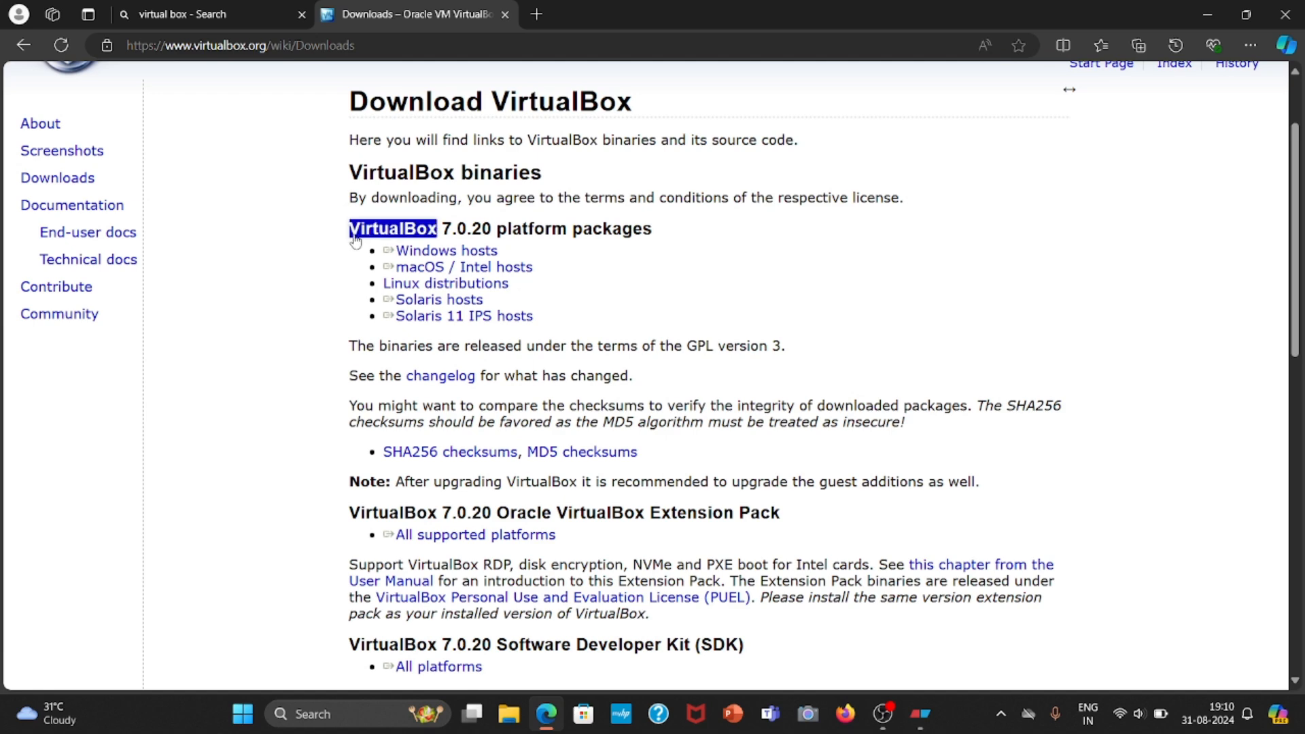
left_click(457, 228)
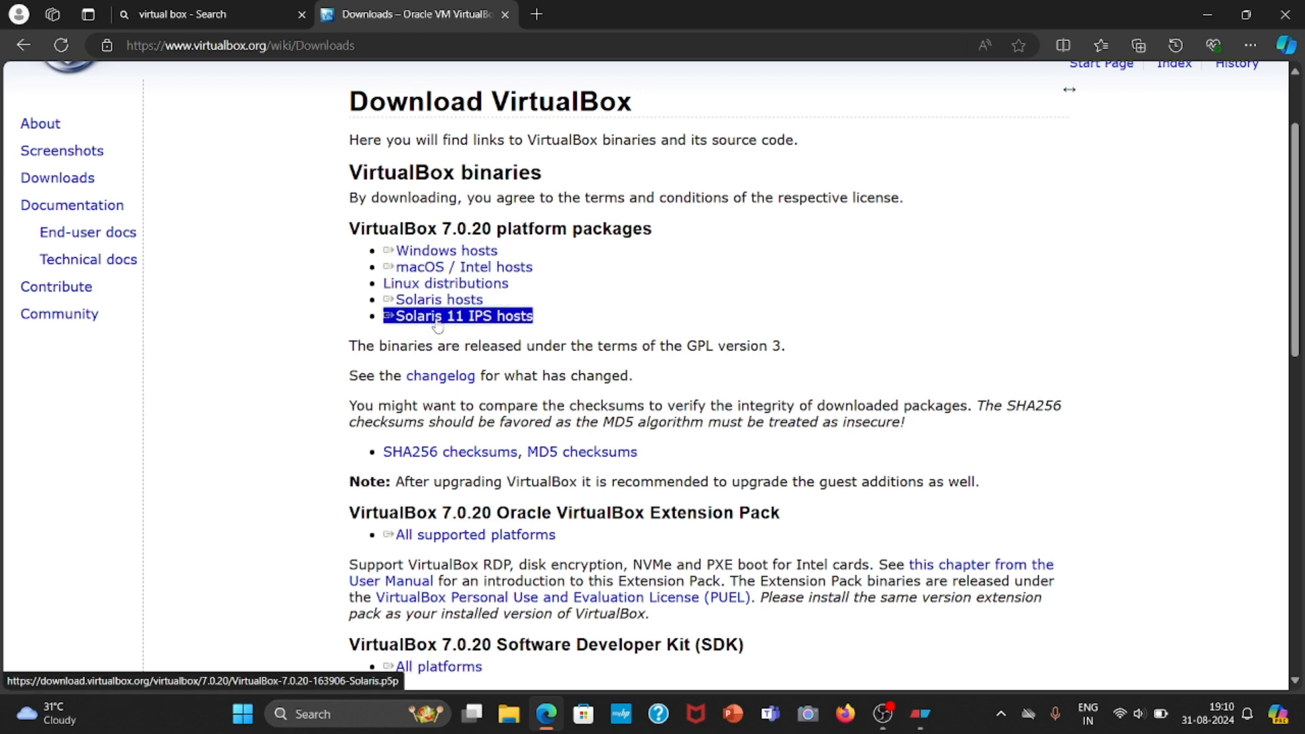
left_click(436, 256)
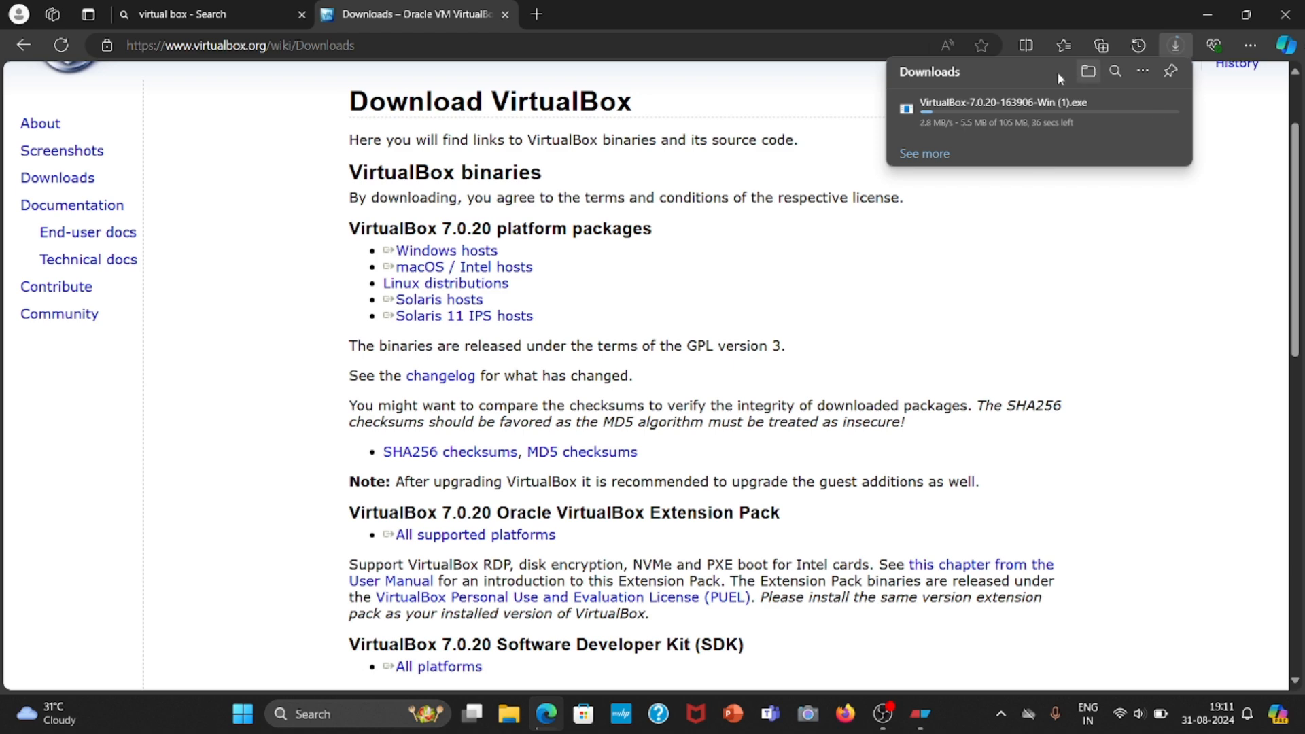
Cancel the VirtualBox installer download, expand the list of earlier downloads, and close the VirtualBox page.
left_click(1160, 108)
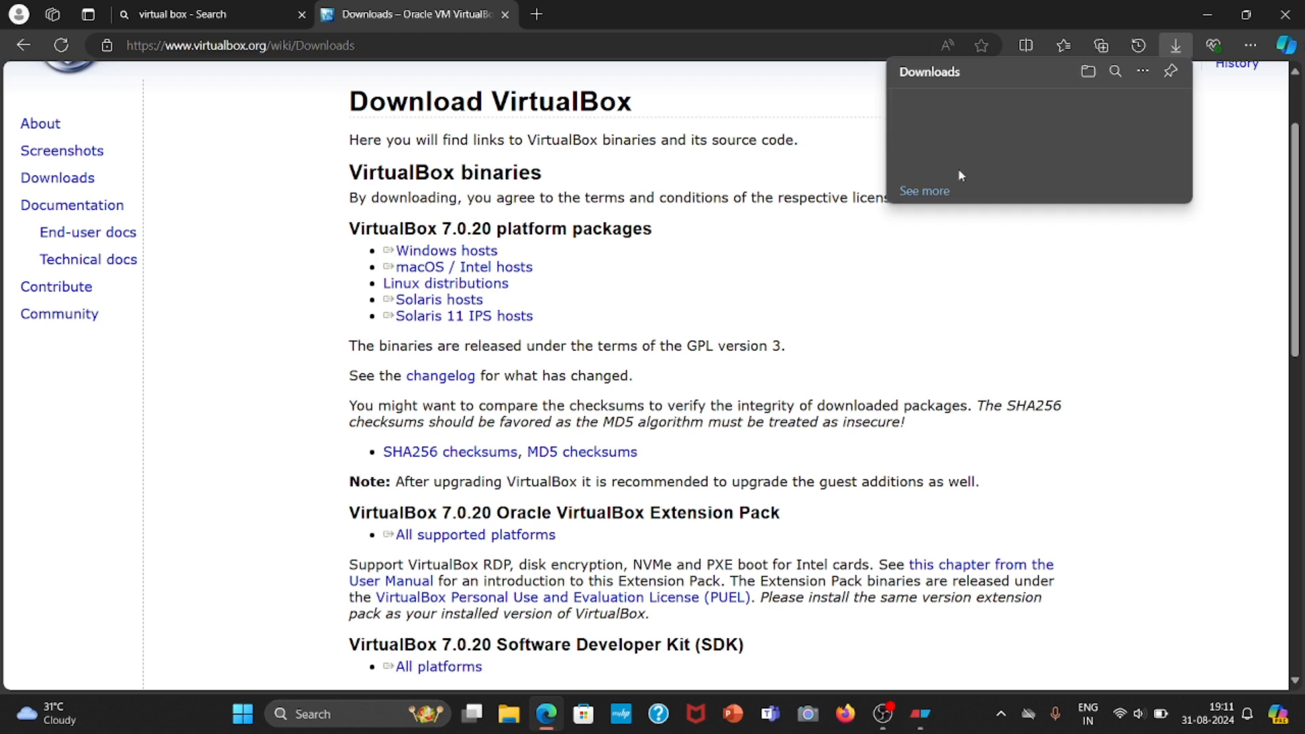
left_click(935, 192)
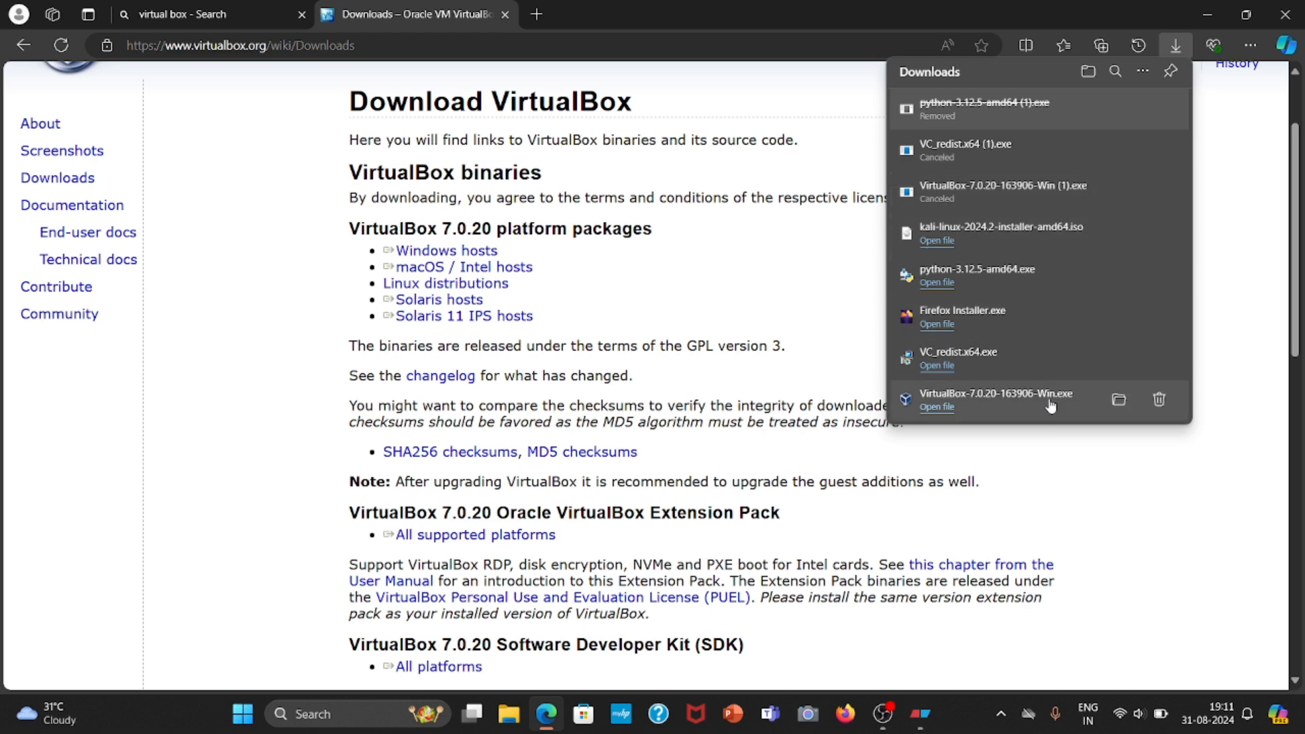
left_click(504, 14)
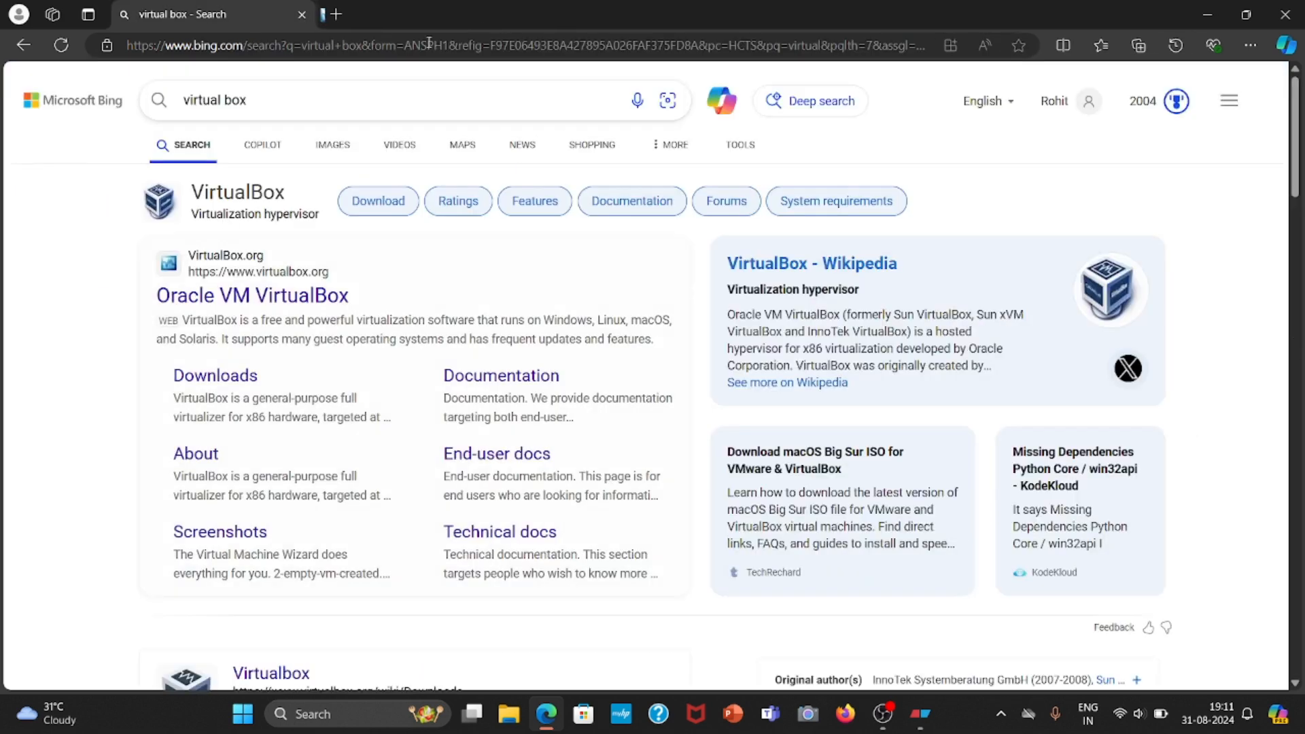
Search for "visual c++" and open the Microsoft Learn redistributable article at its latest-version download table.
left_click(337, 99)
left_click(886, 100)
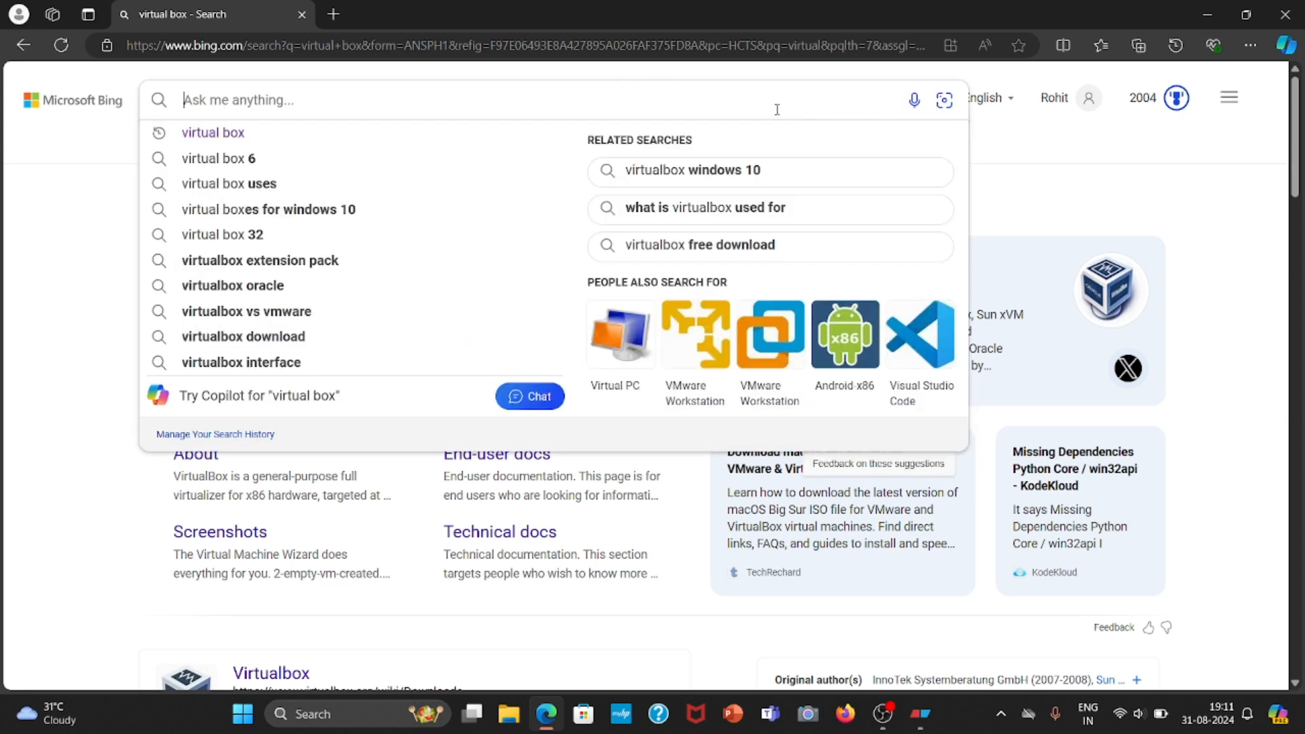
type("visual c")
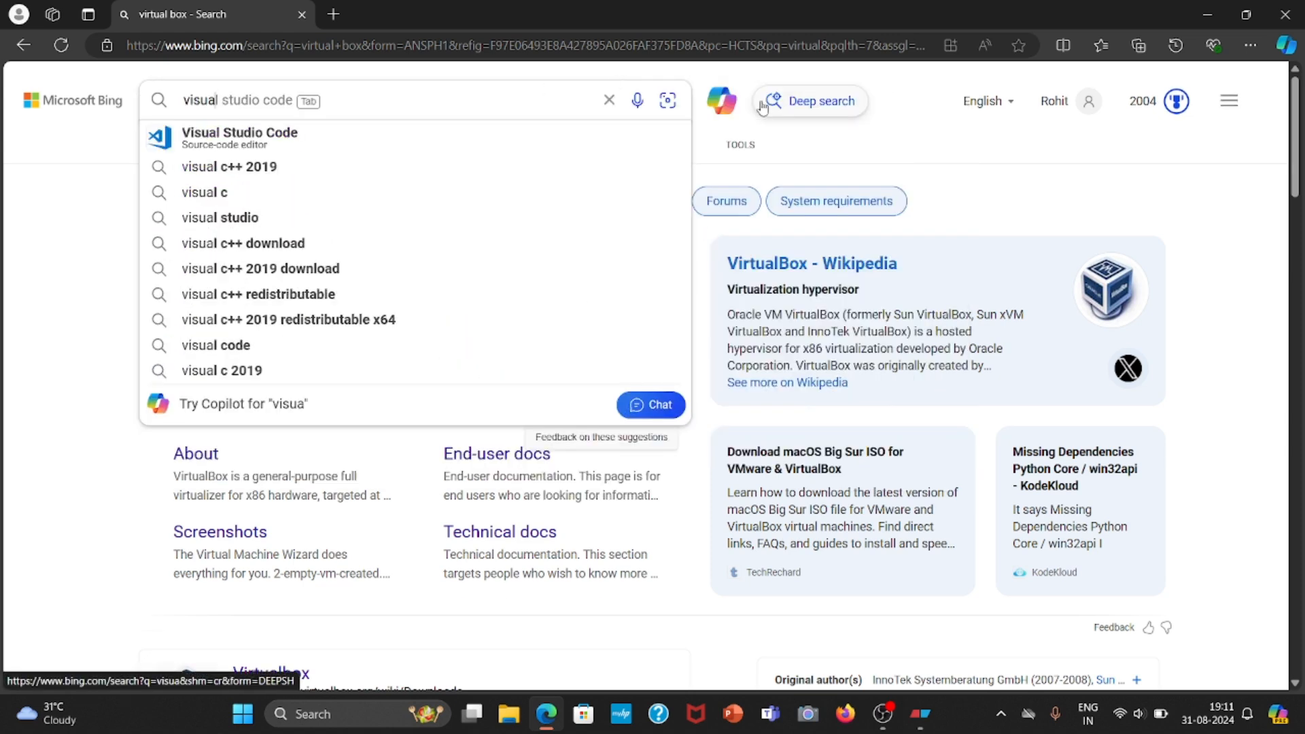
type("++")
key("Return")
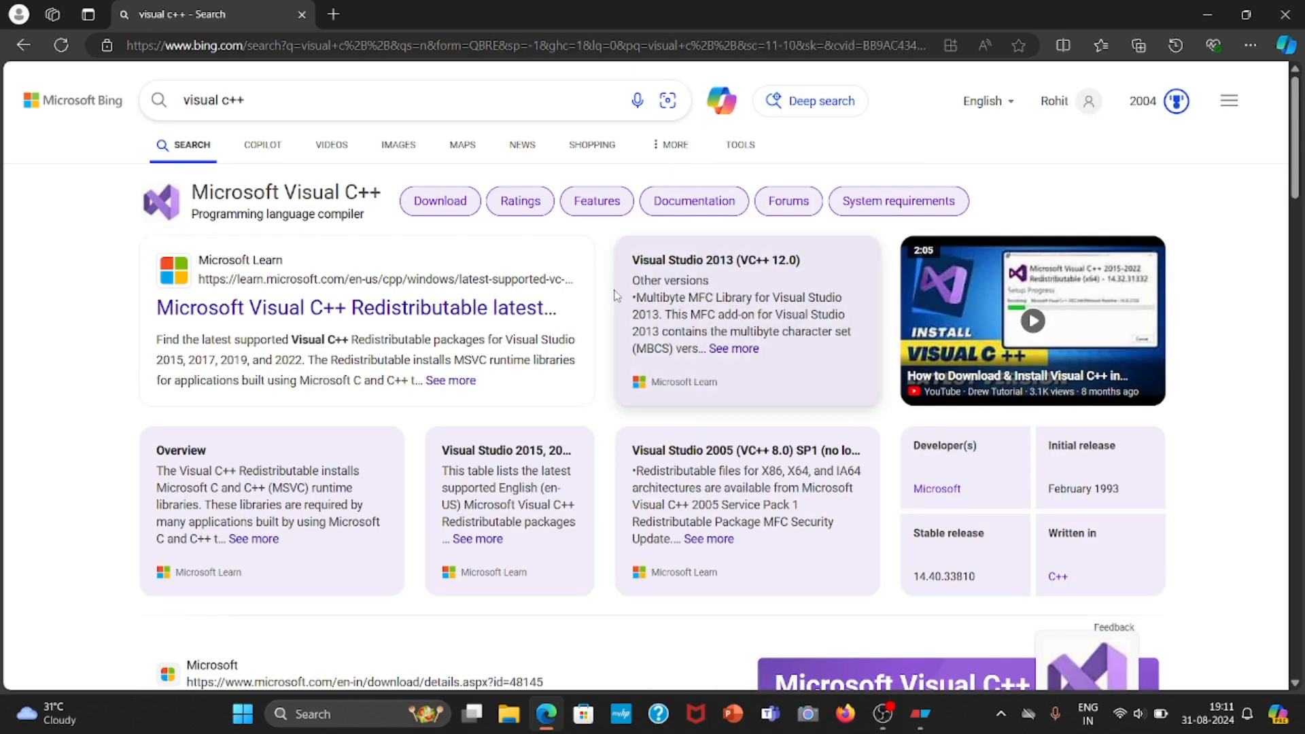
left_click(249, 309)
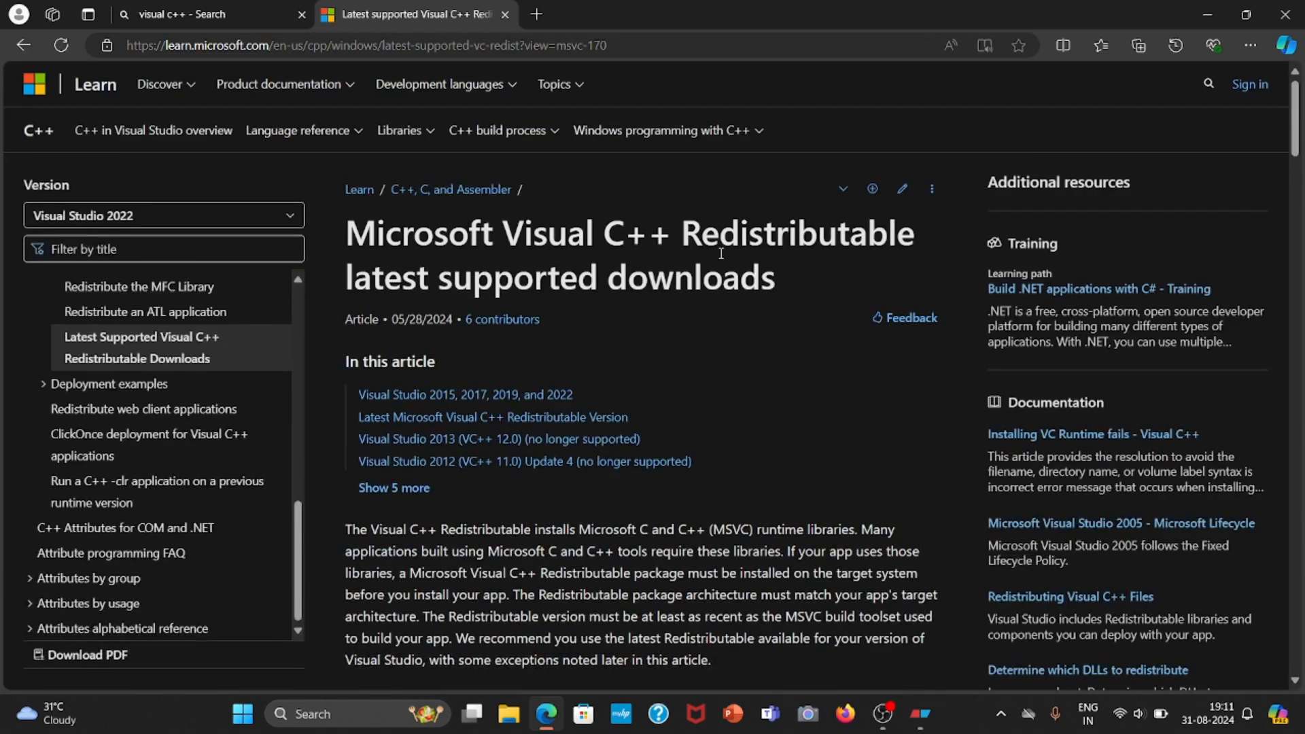
scroll(583, 323, "down", 6)
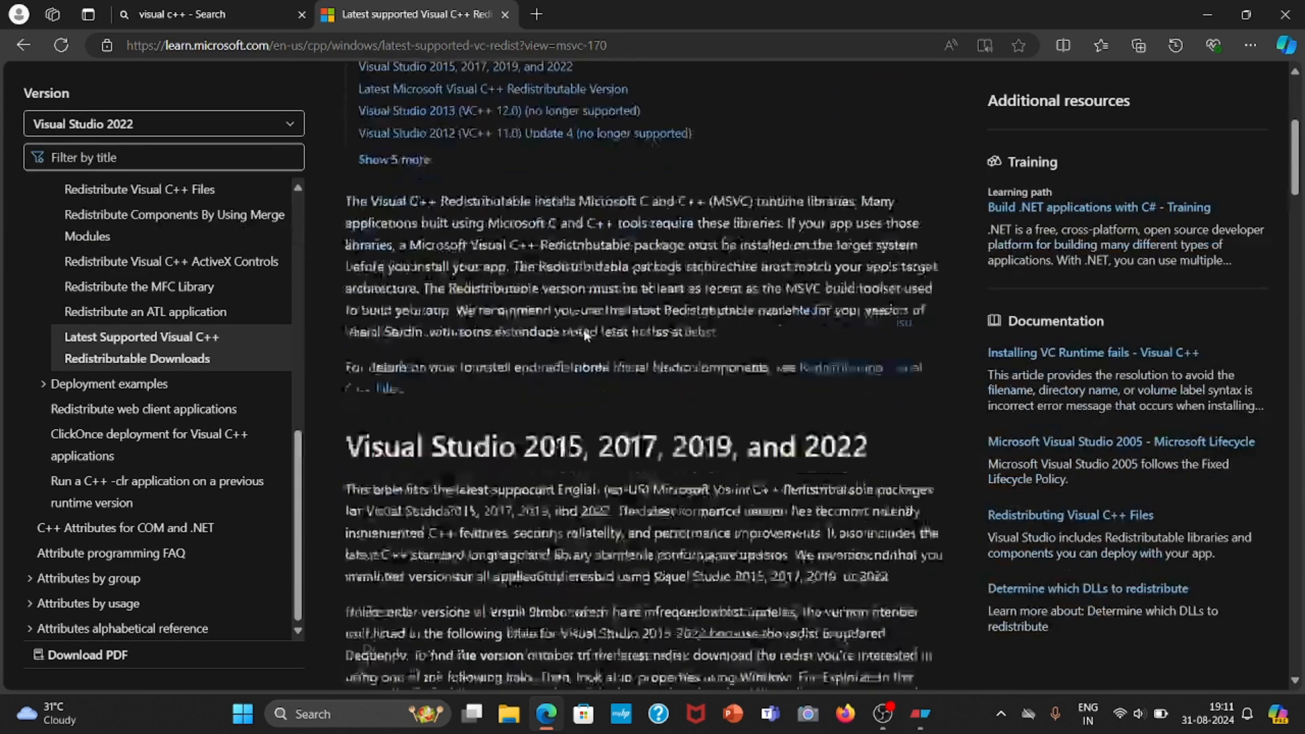
scroll(585, 333, "down", 5)
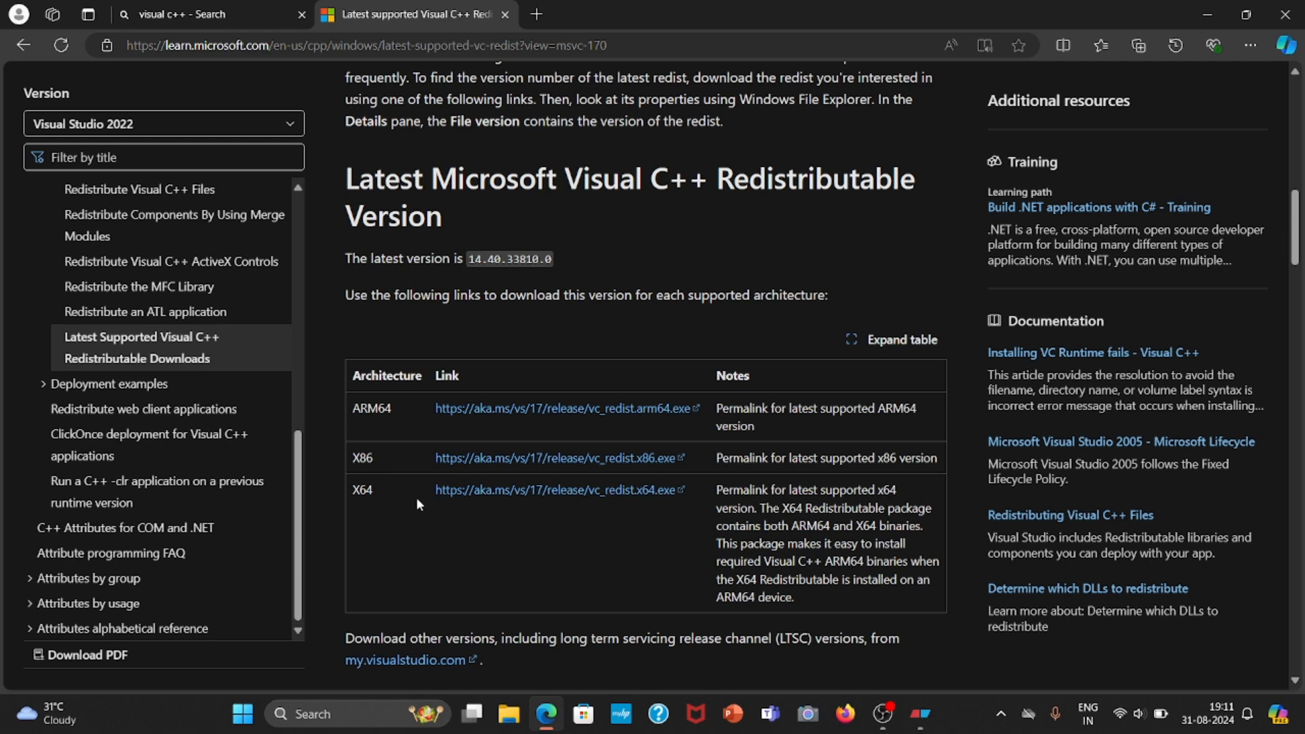
Open the About page in Windows system settings to check the device's system type.
left_click(1140, 713)
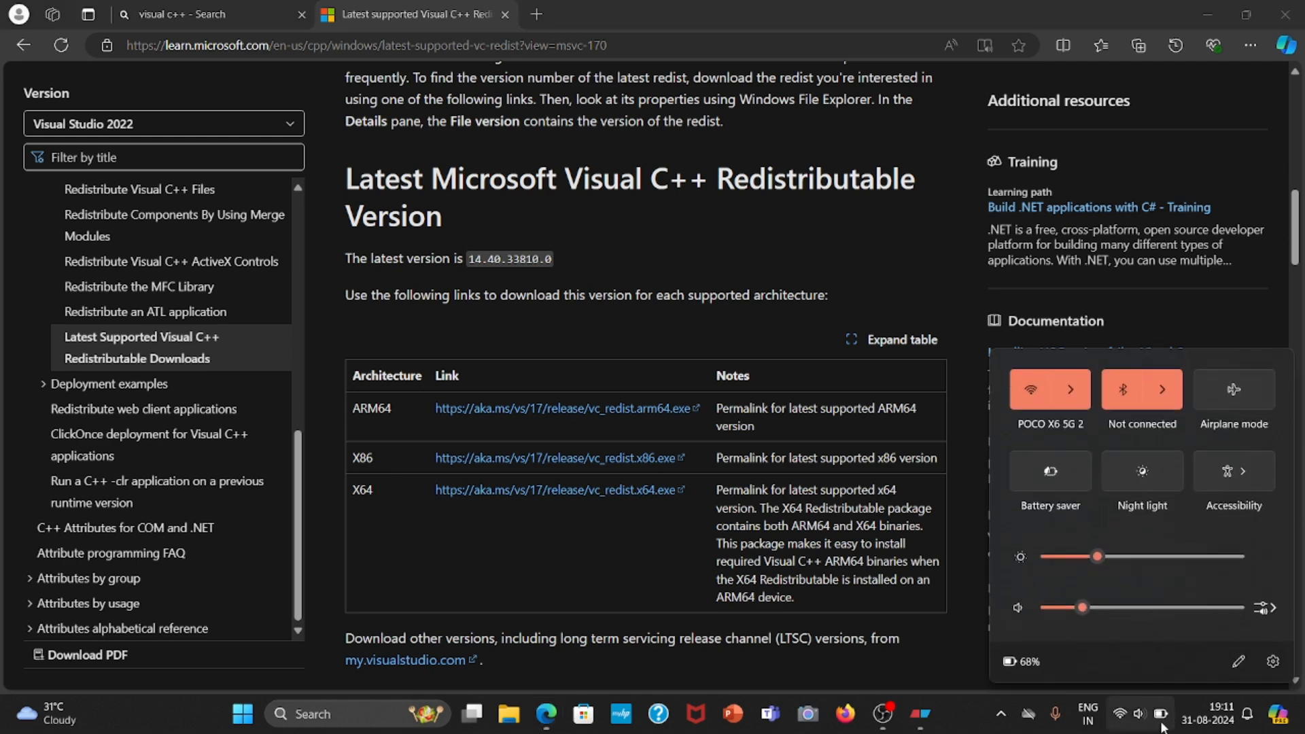
left_click(1269, 668)
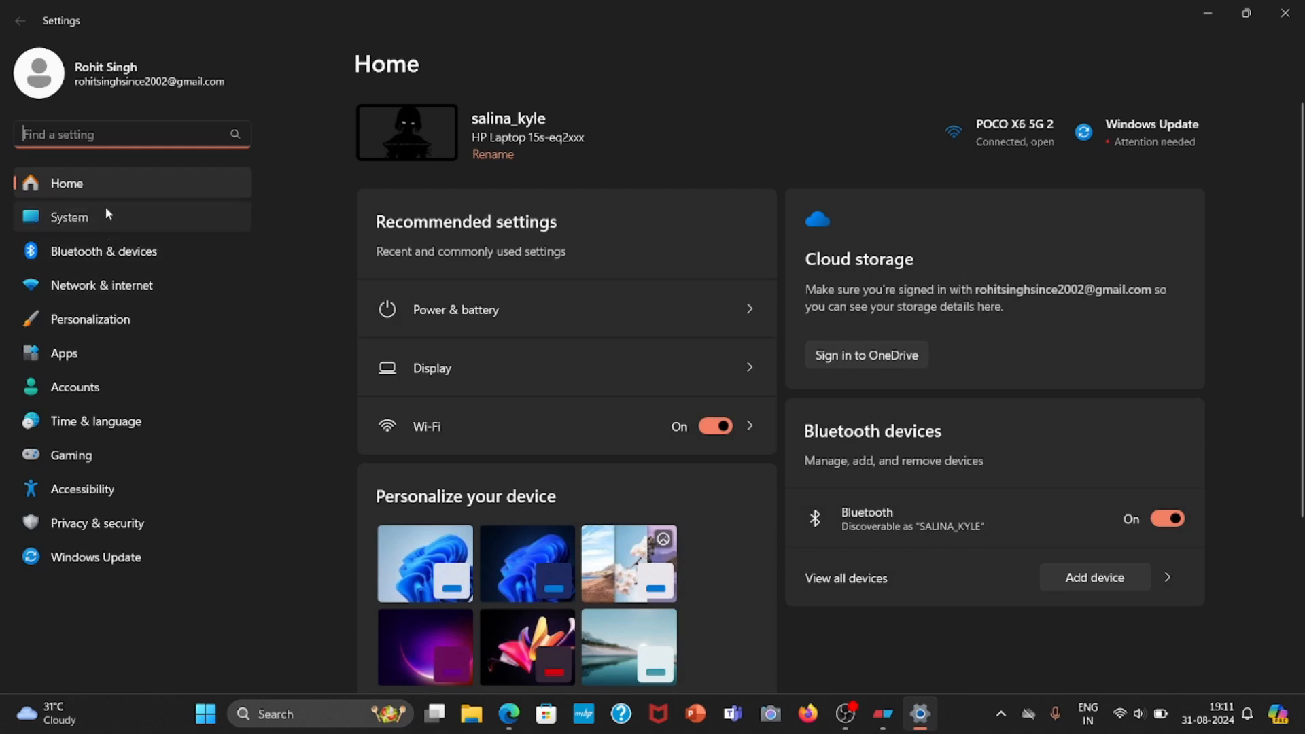
left_click(102, 217)
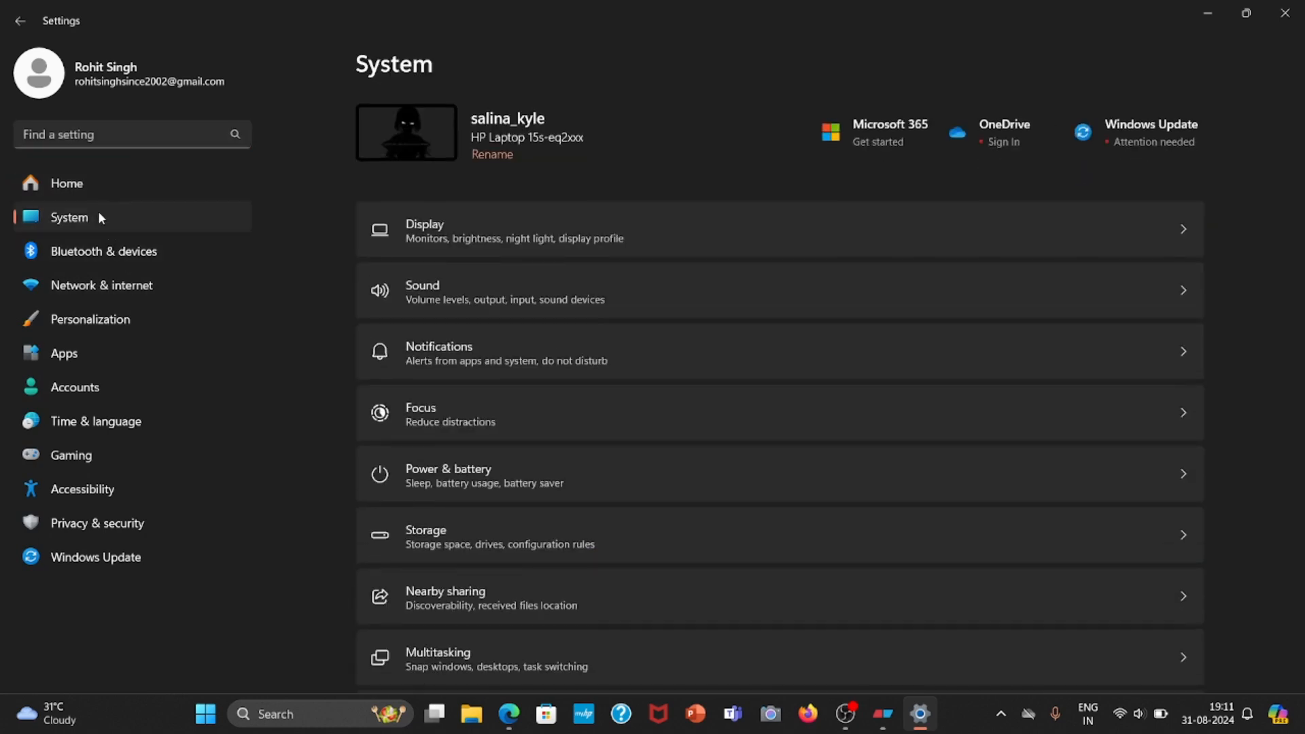
scroll(630, 472, "down", 9)
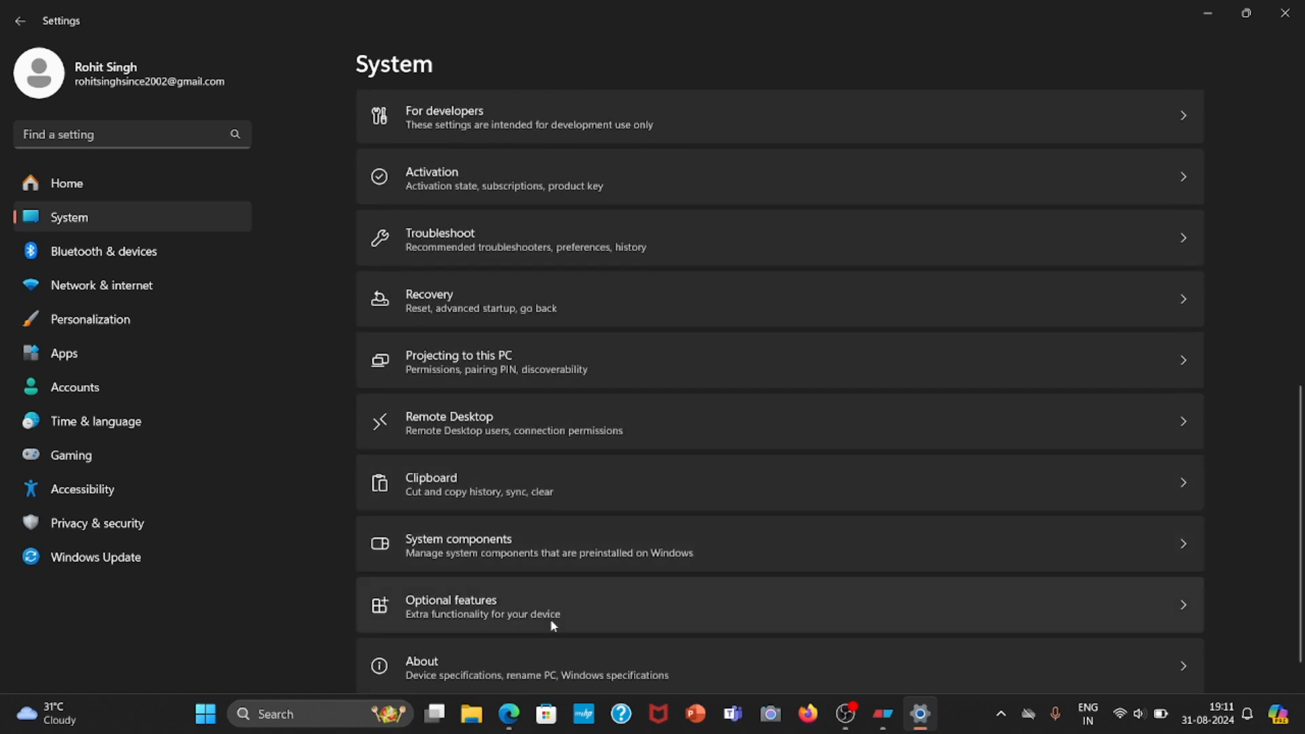
left_click(536, 625)
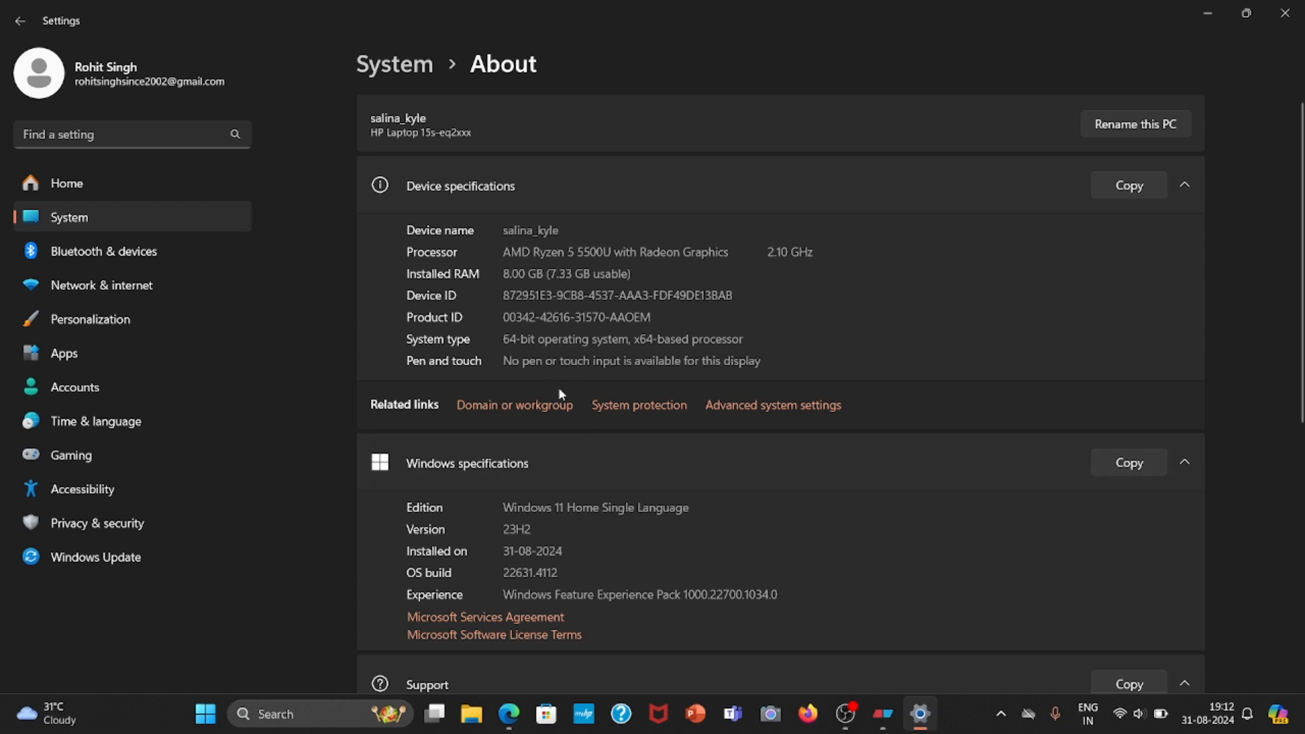
Switch back to Edge, start the X64 Visual C++ Redistributable download, cancel it, and close the article.
mouse_move(512, 712)
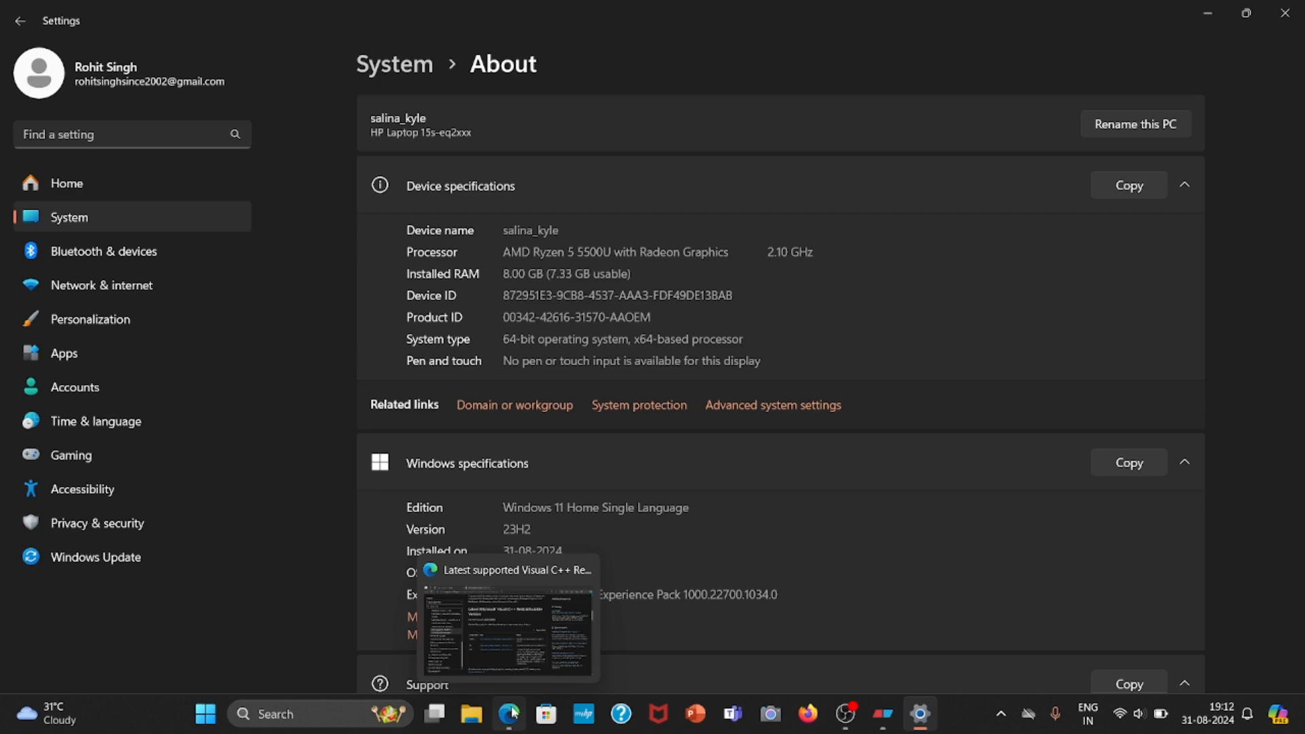
left_click(512, 713)
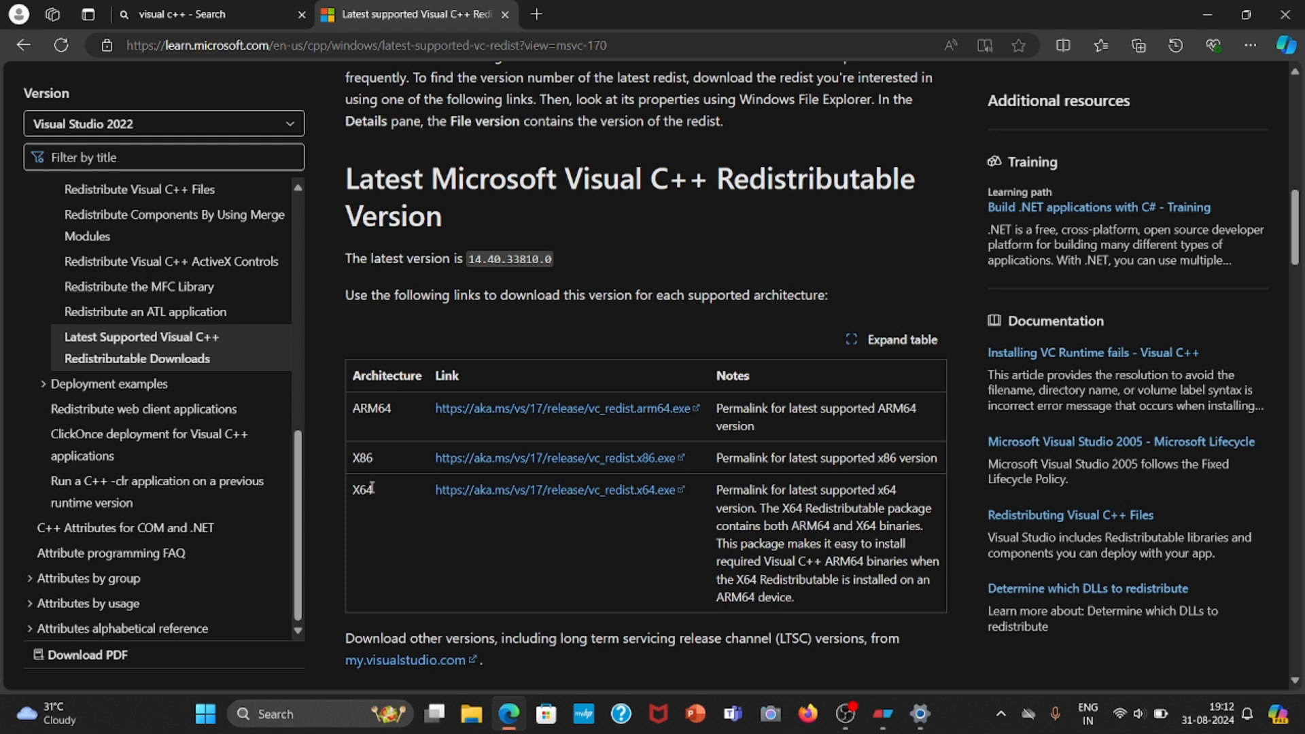
left_click(524, 491)
left_click(1159, 110)
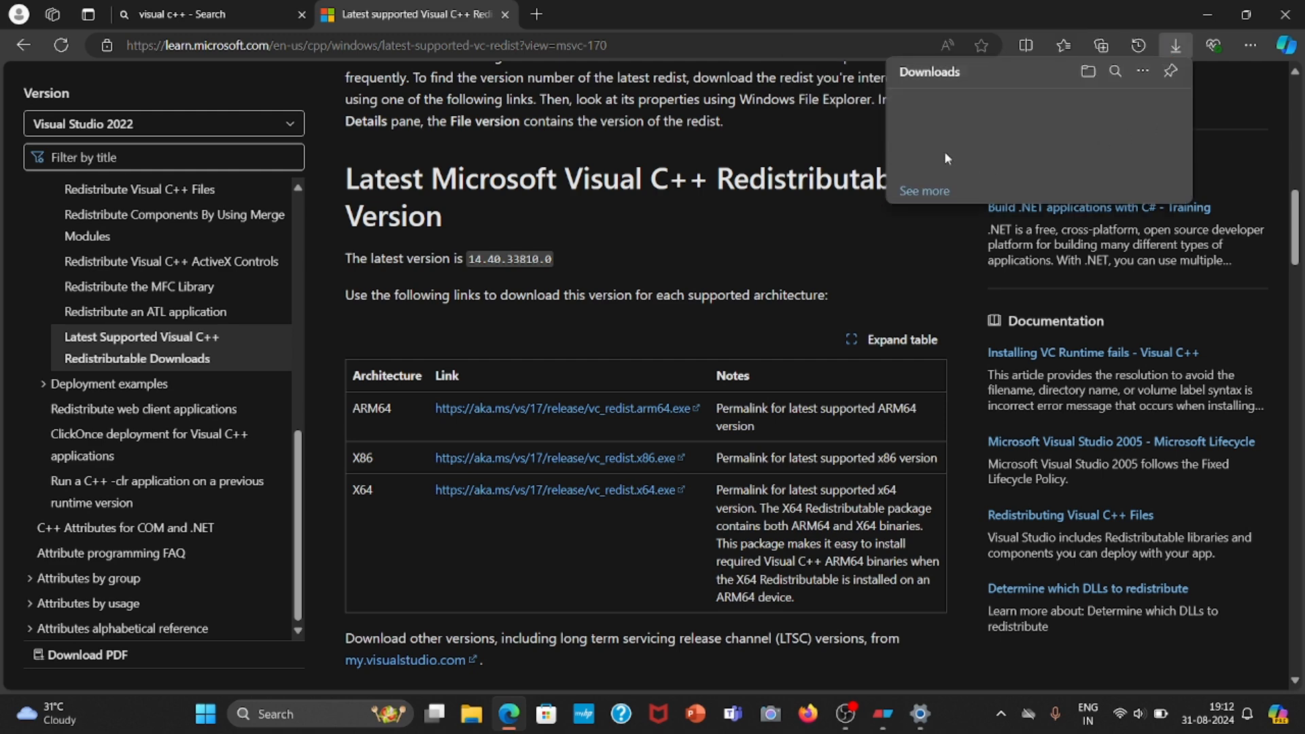
left_click(504, 14)
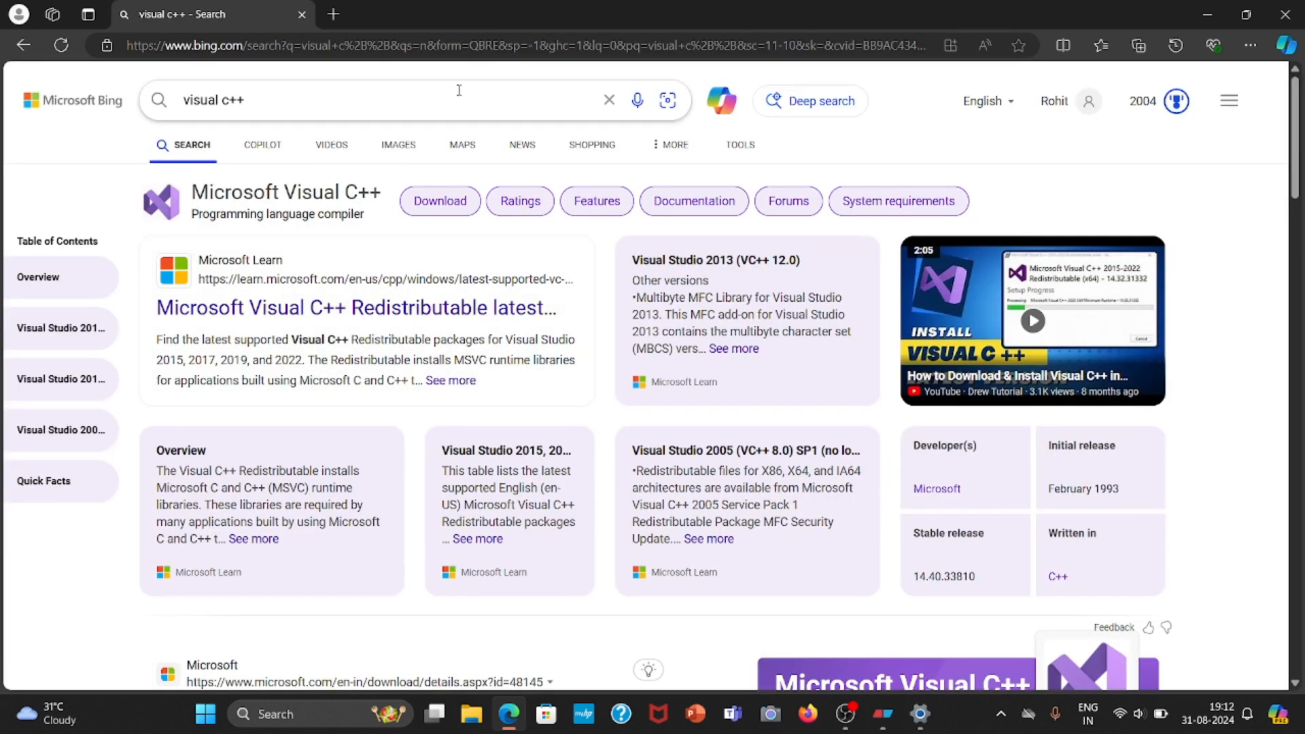
Replace the search query with "python" and open the official Python.org site from the results.
left_click(609, 101)
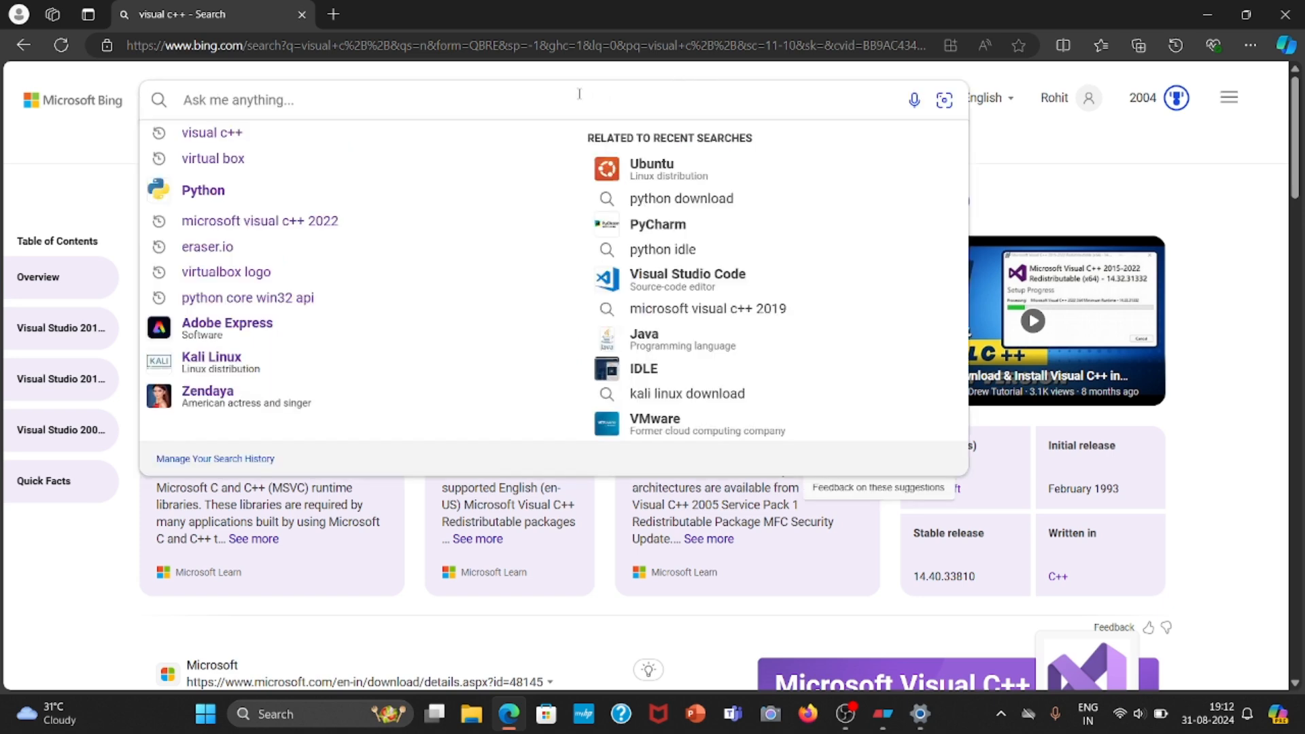
type("python")
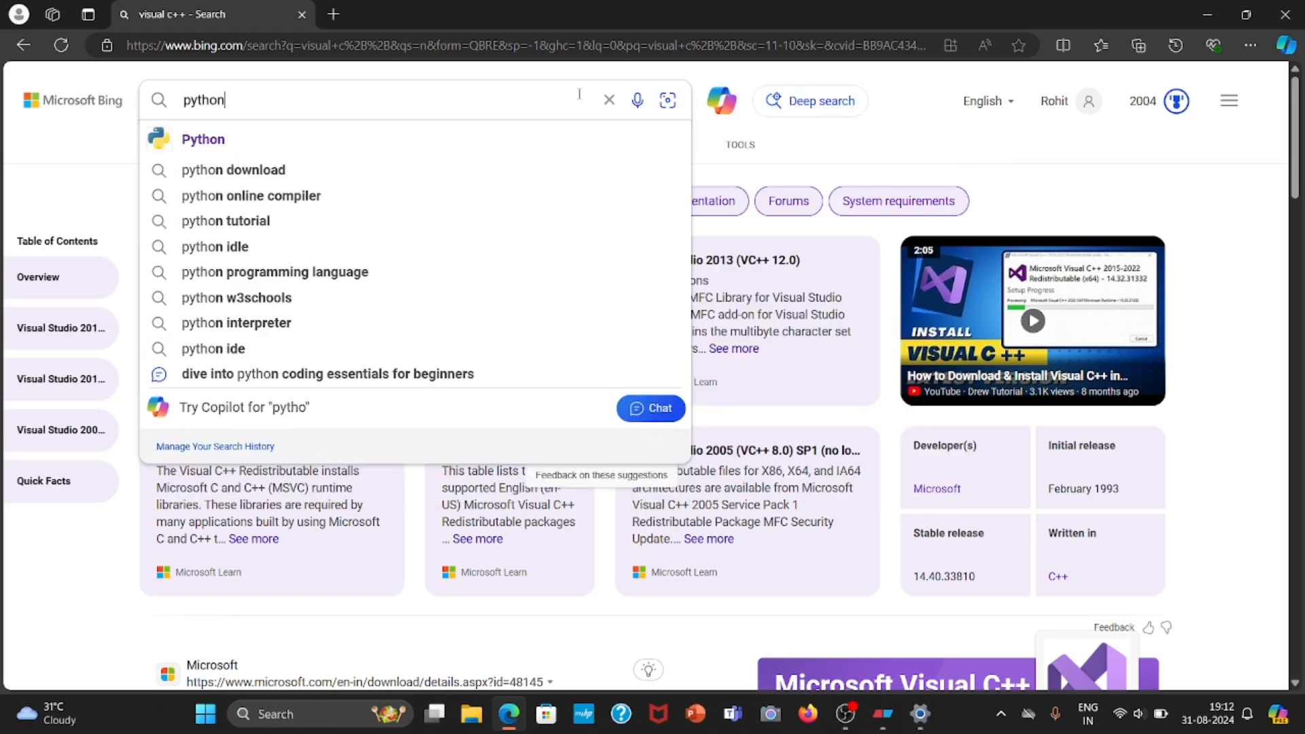
key("Return")
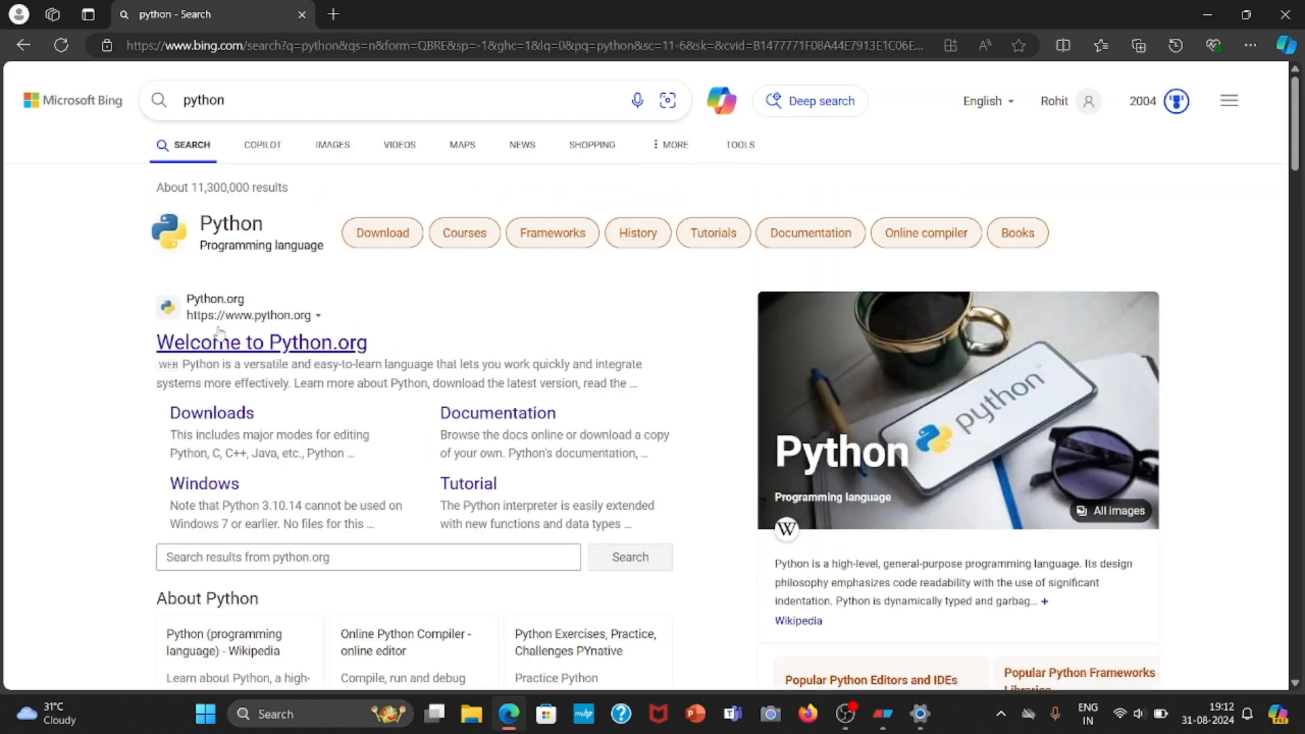
left_click(246, 346)
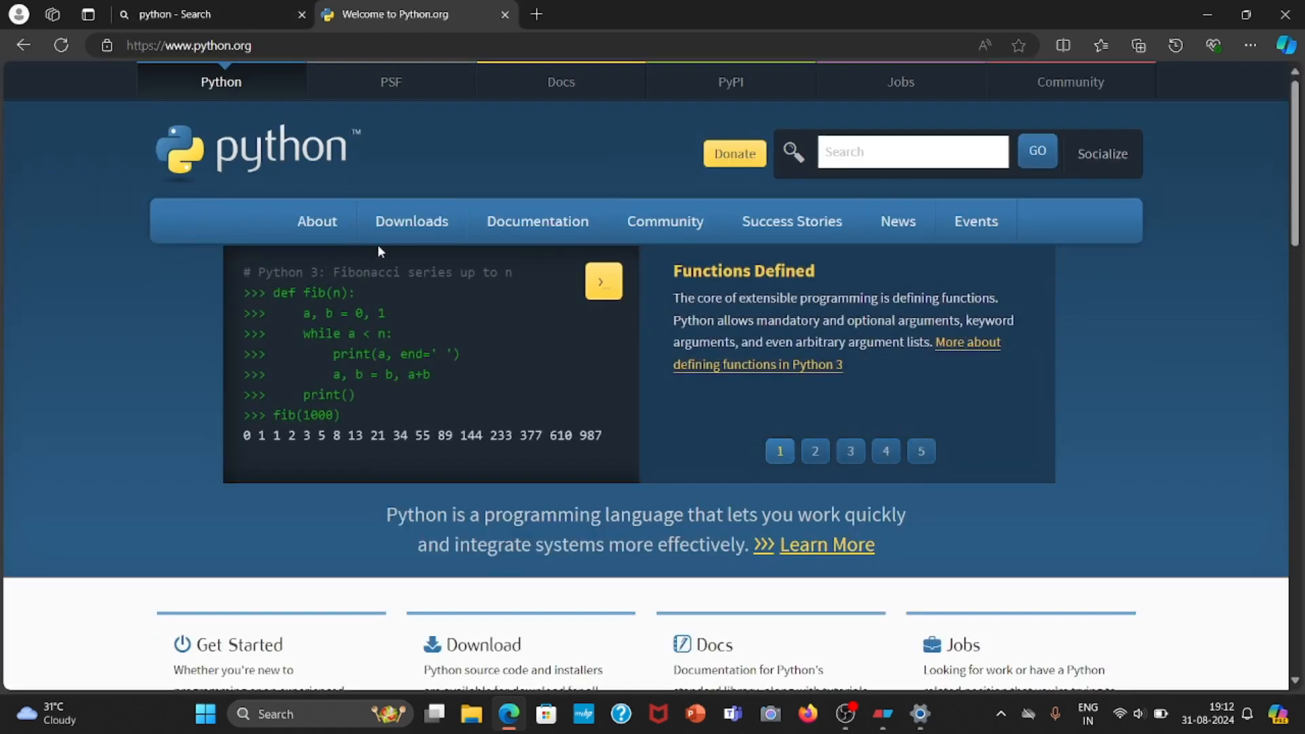
Start downloading Python 3.12.5 for Windows from Python.org and cancel the download.
mouse_move(548, 288)
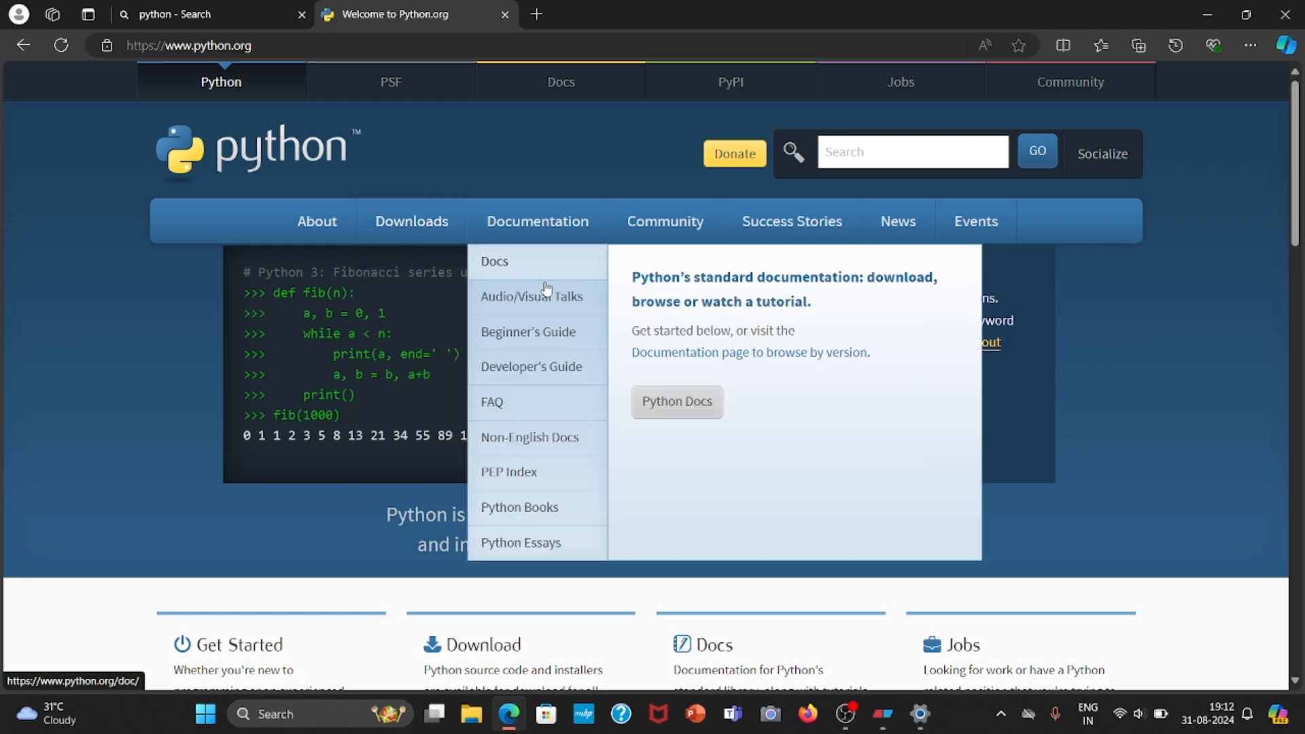
mouse_move(452, 246)
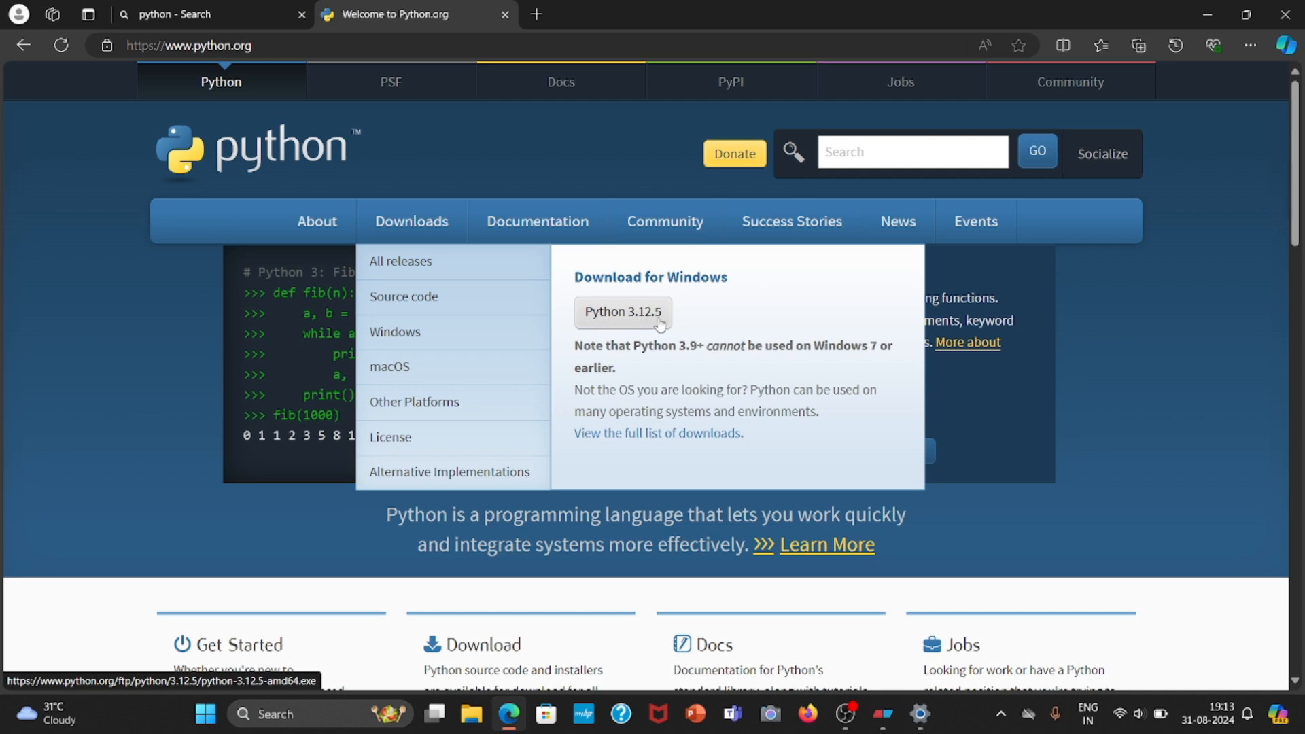
left_click(629, 325)
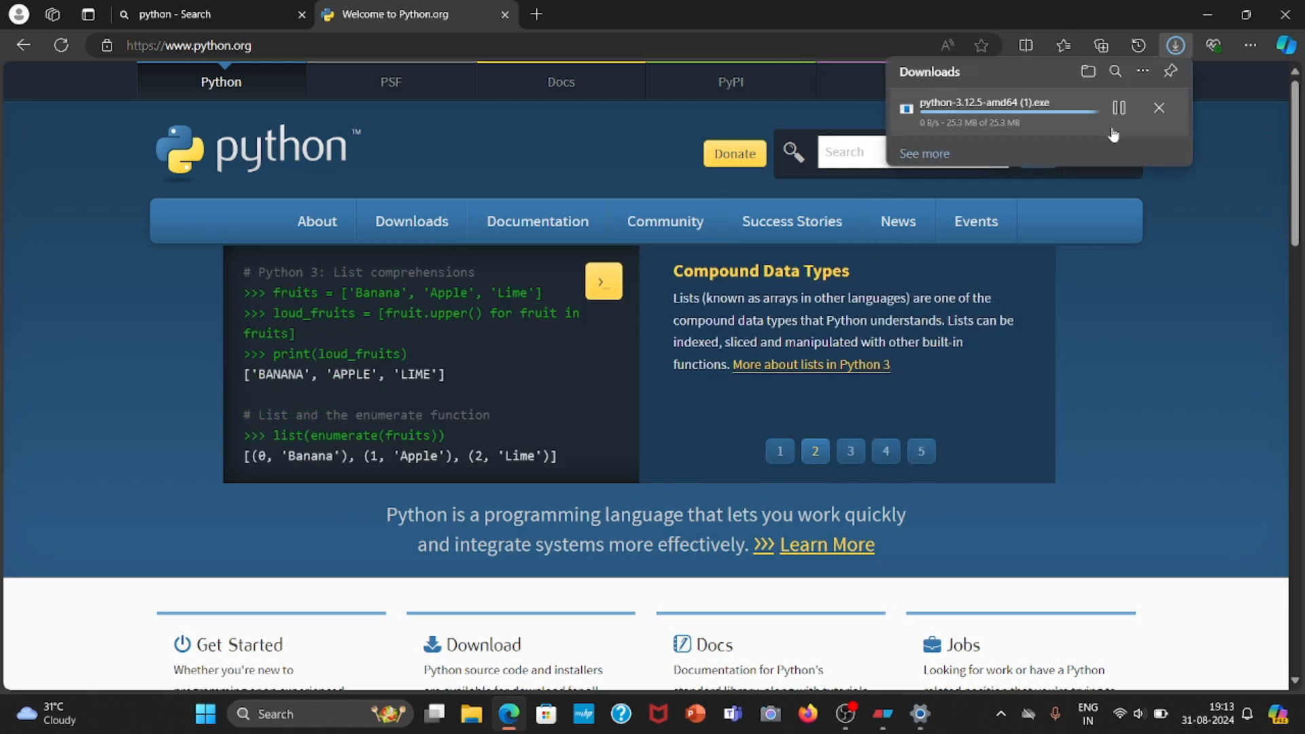
left_click(1161, 114)
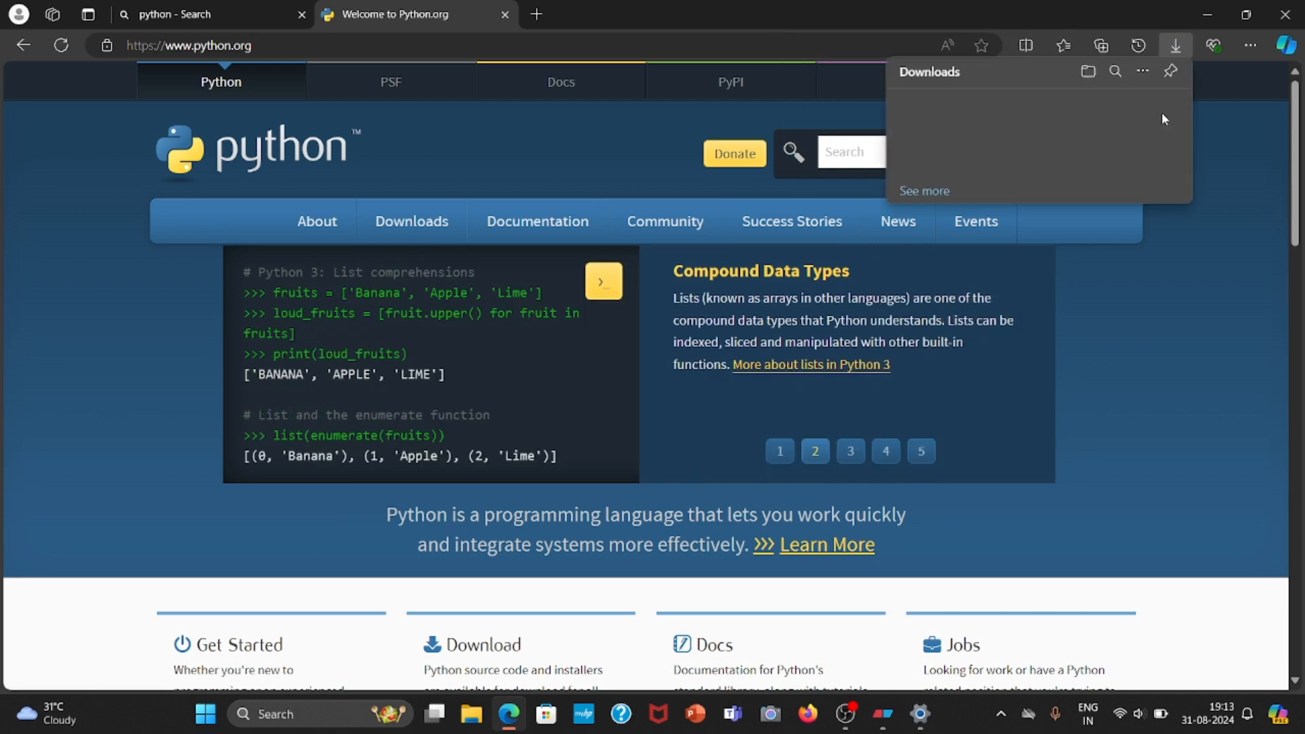
View the full download history and switch to the Eraser diagram of VirtualBox and its prerequisites.
left_click(926, 192)
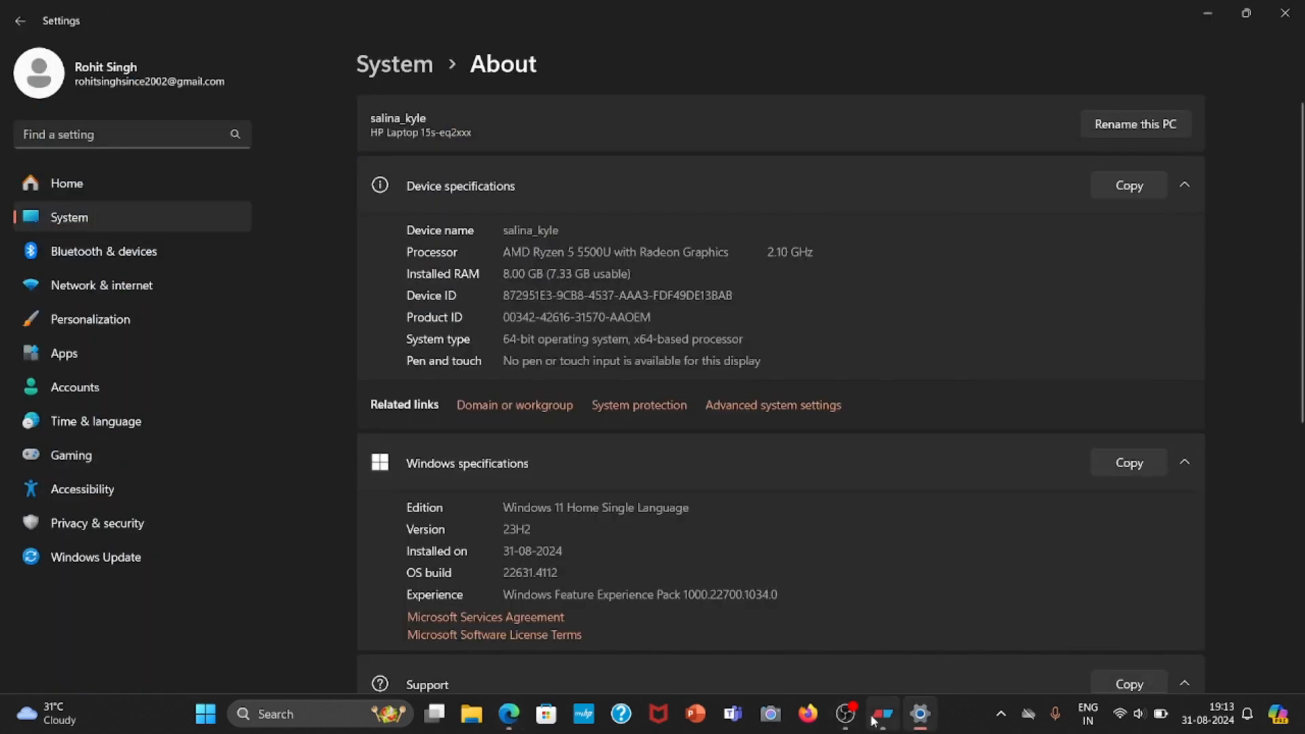
left_click(883, 714)
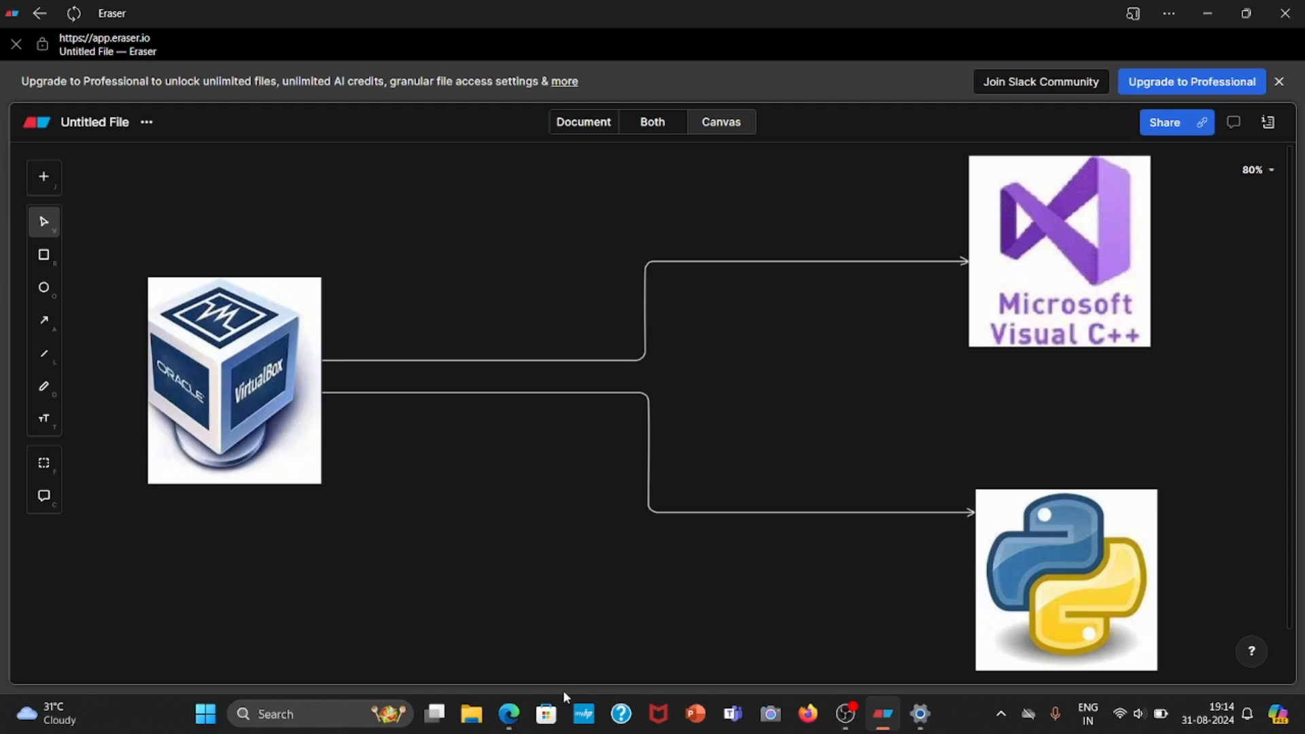
Launch the python-3.12.5-amd64 installer from the Downloads folder, cancel its setup, and close the folder window.
key("alt+Tab")
key("super+e")
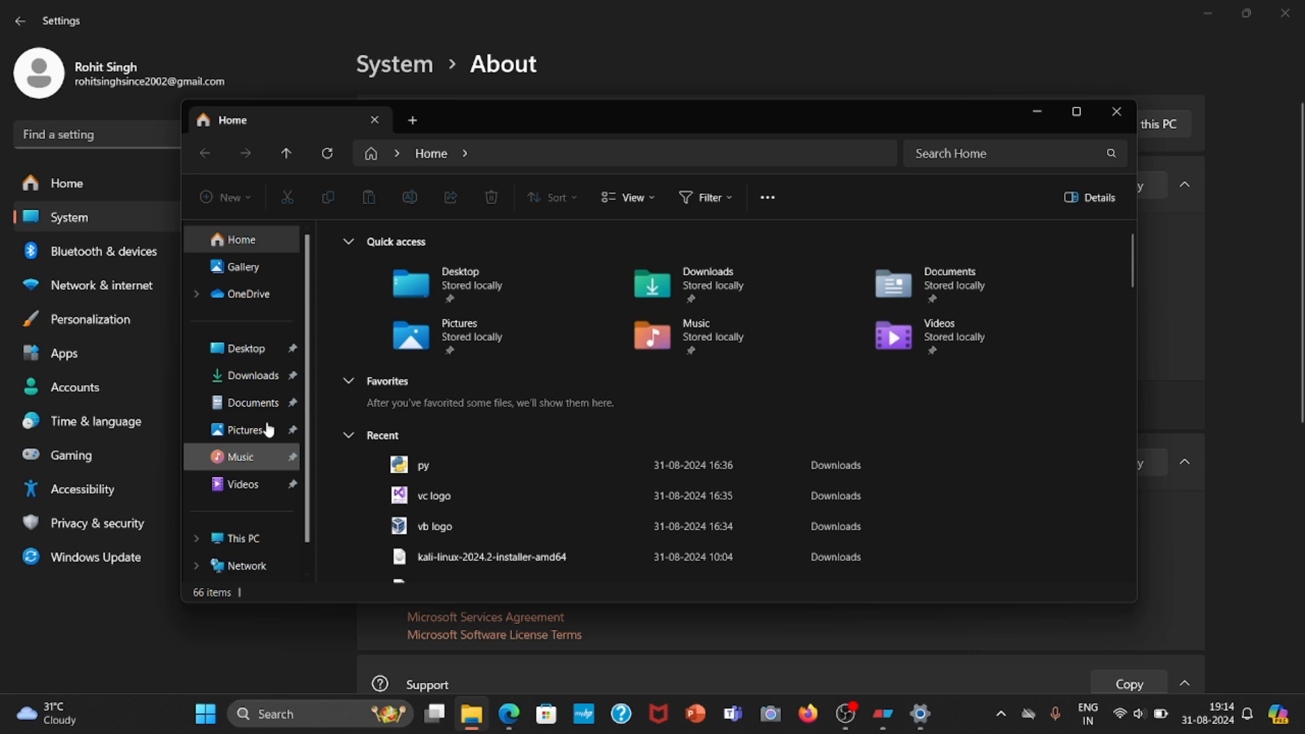
left_click(266, 376)
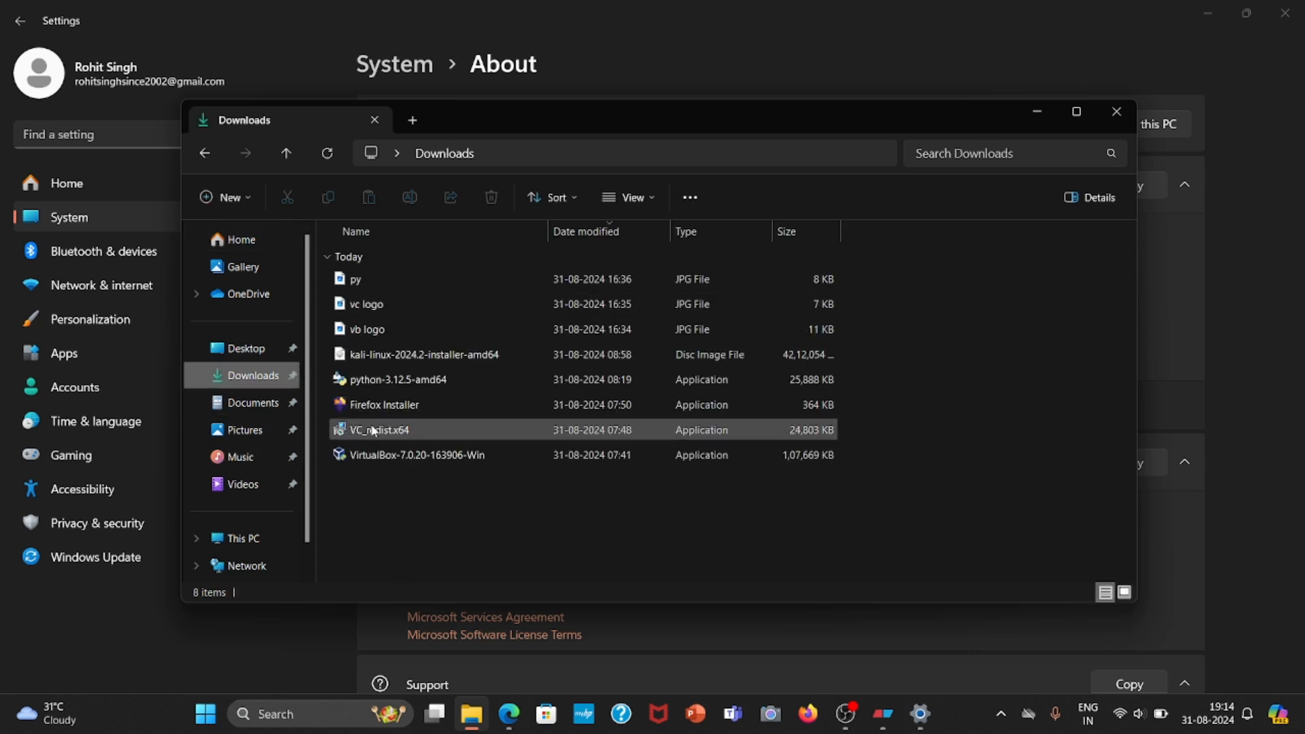
left_click(381, 382)
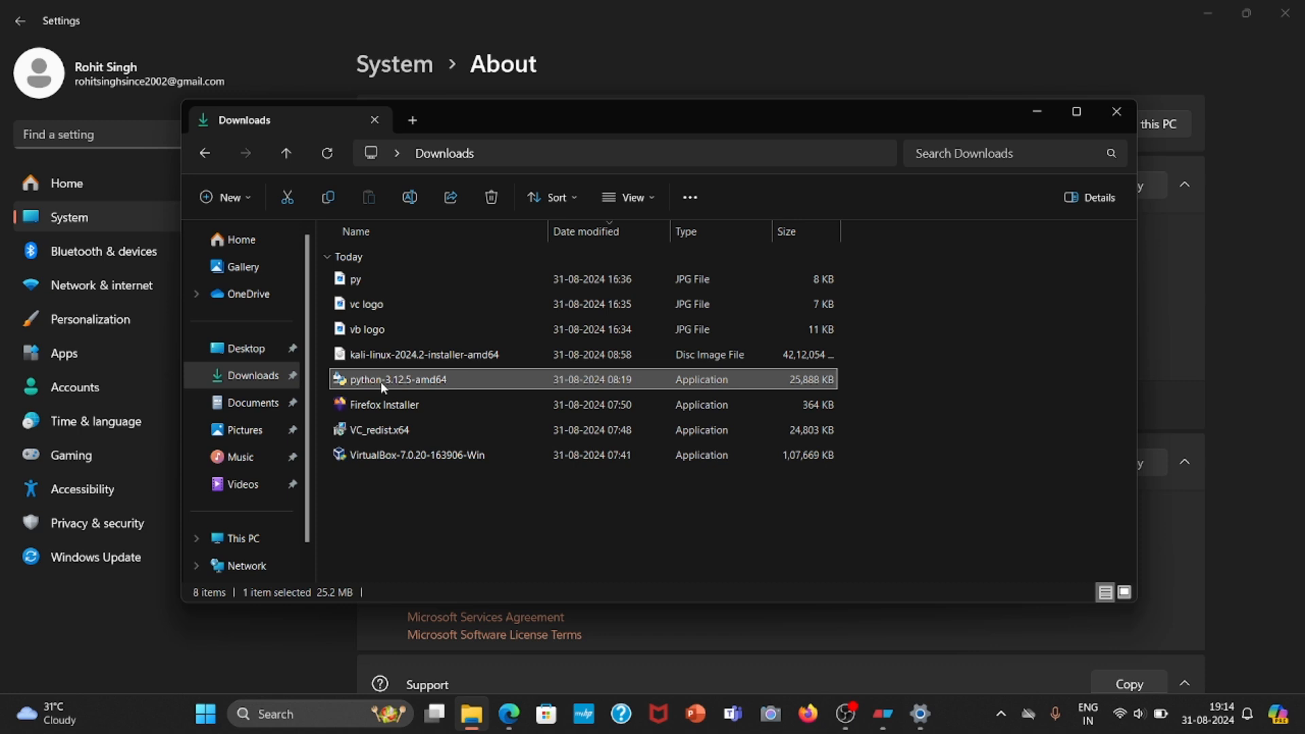
right_click(381, 381)
left_click(361, 382)
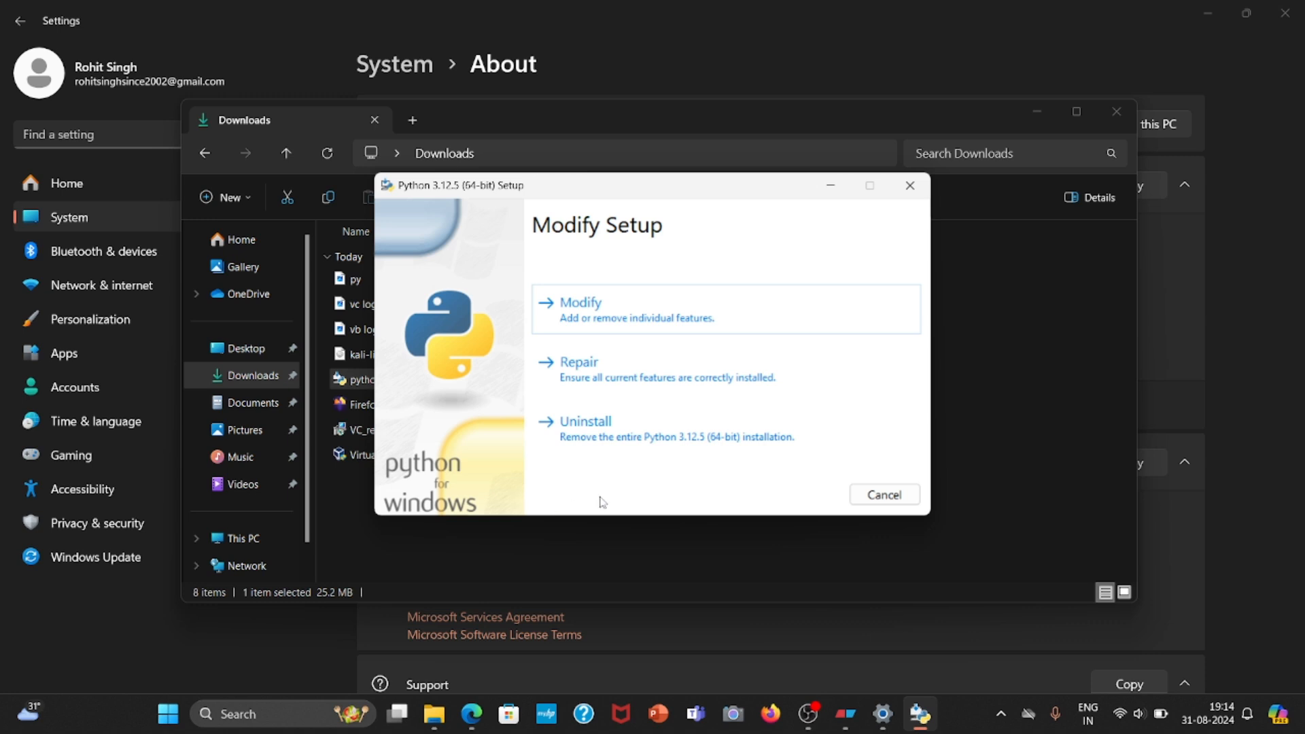
left_click(910, 185)
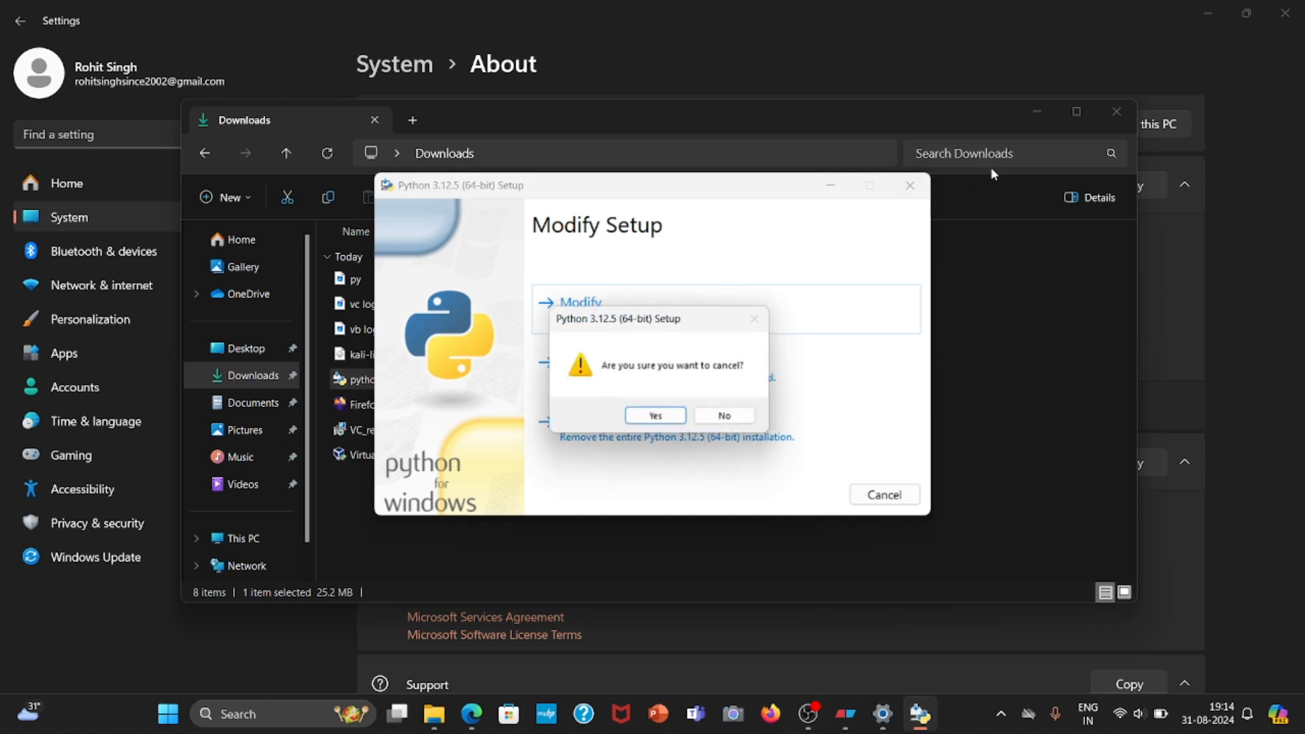
left_click(656, 416)
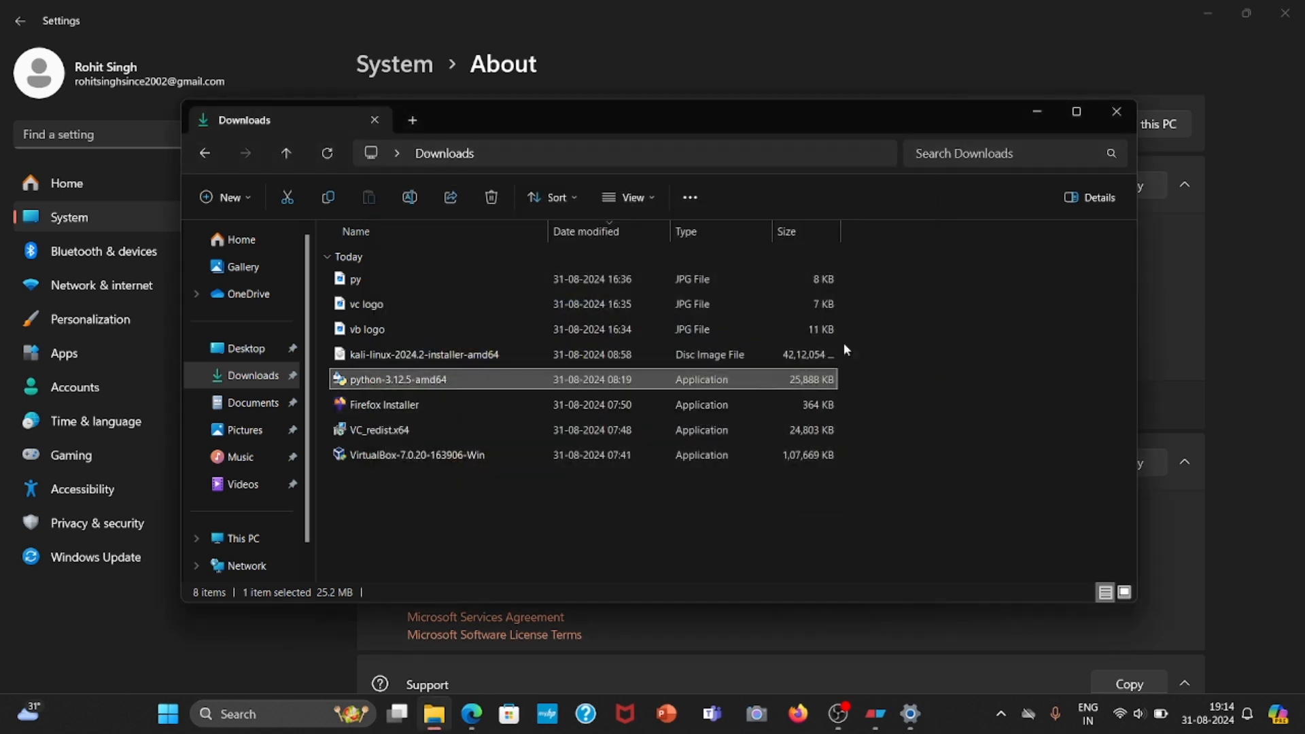
left_click(1117, 115)
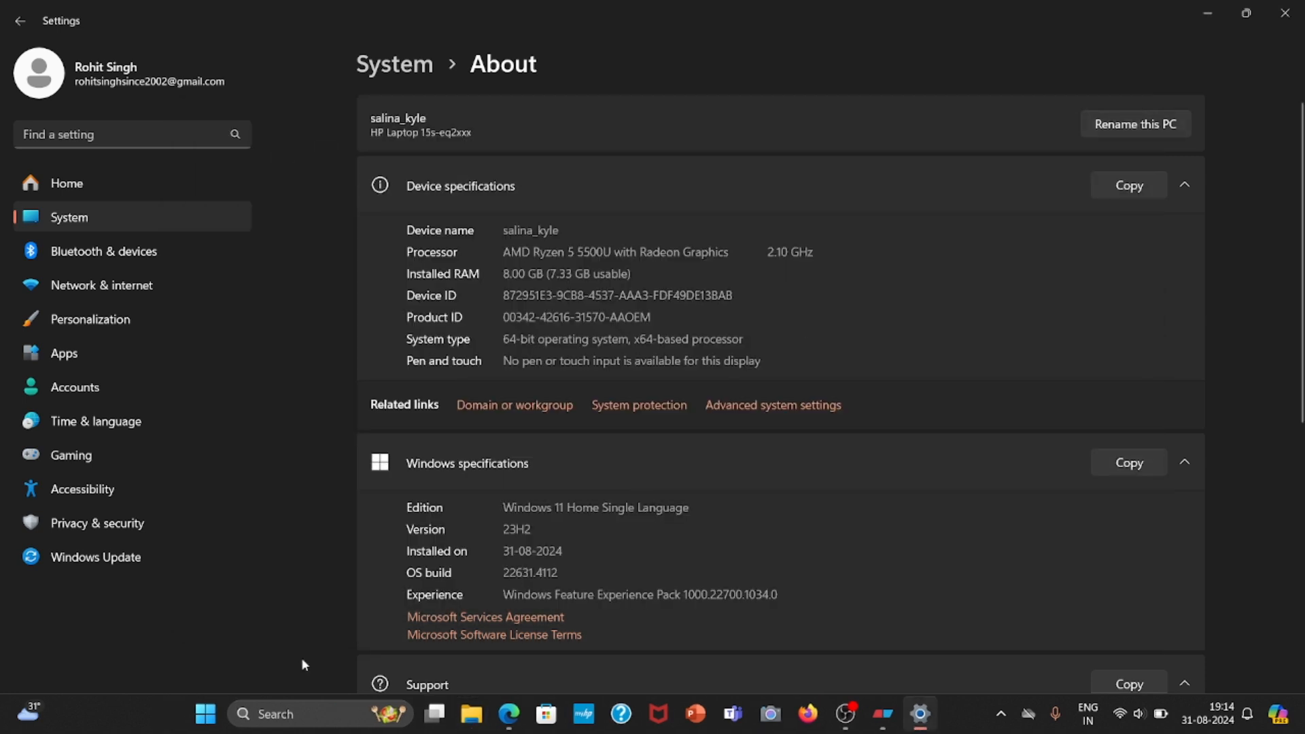
Search Windows for "power" and open Windows PowerShell.
left_click(278, 712)
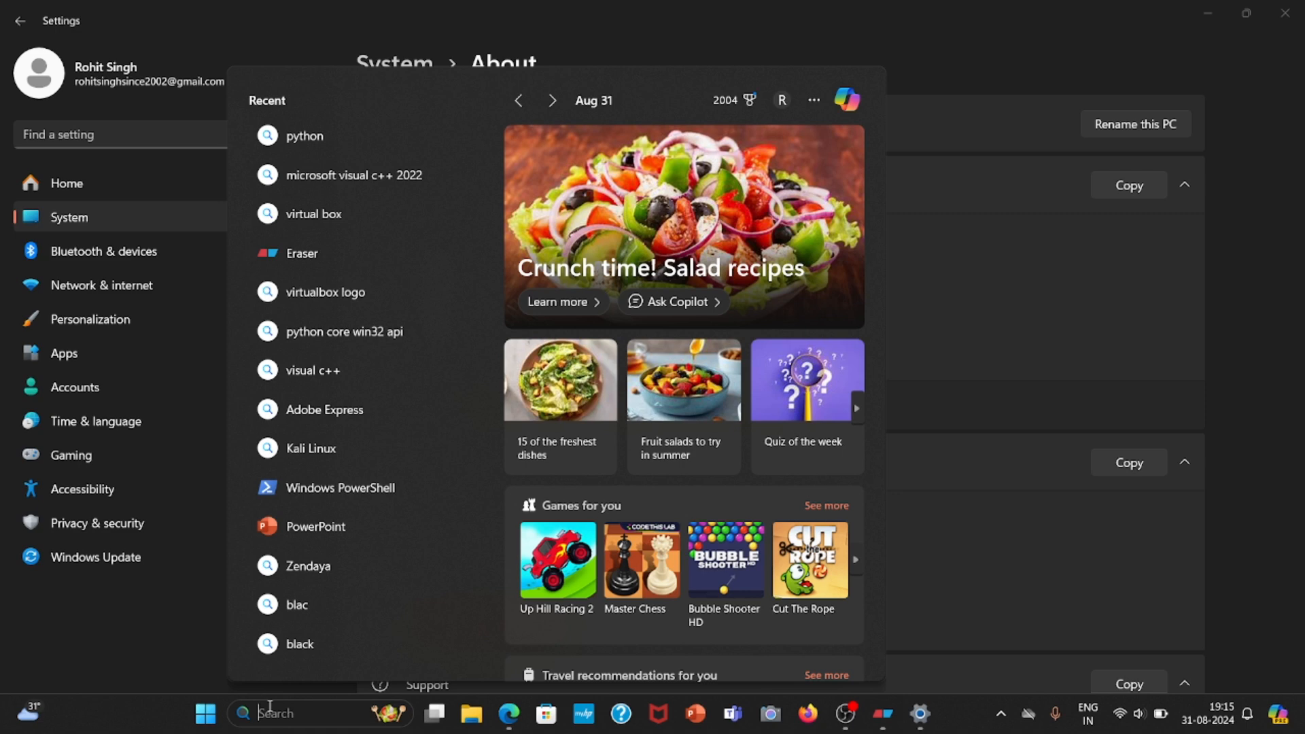
type("power")
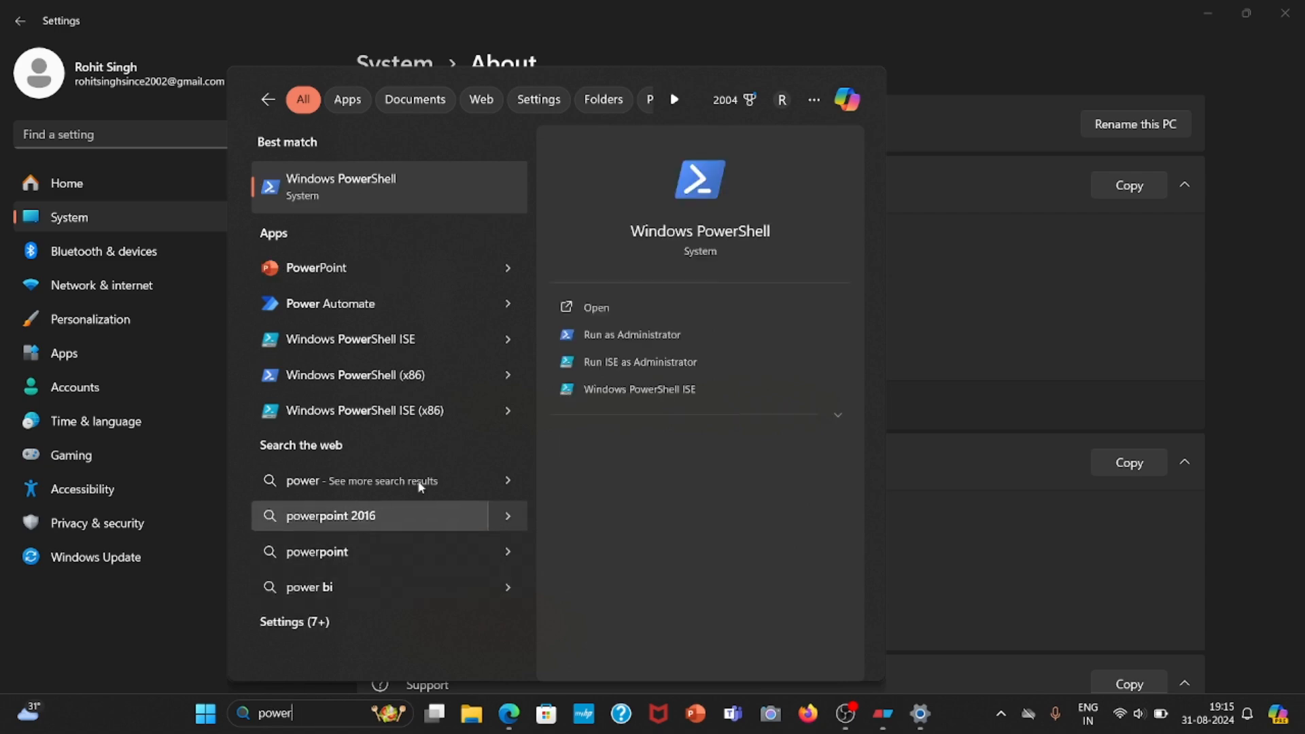
left_click(630, 301)
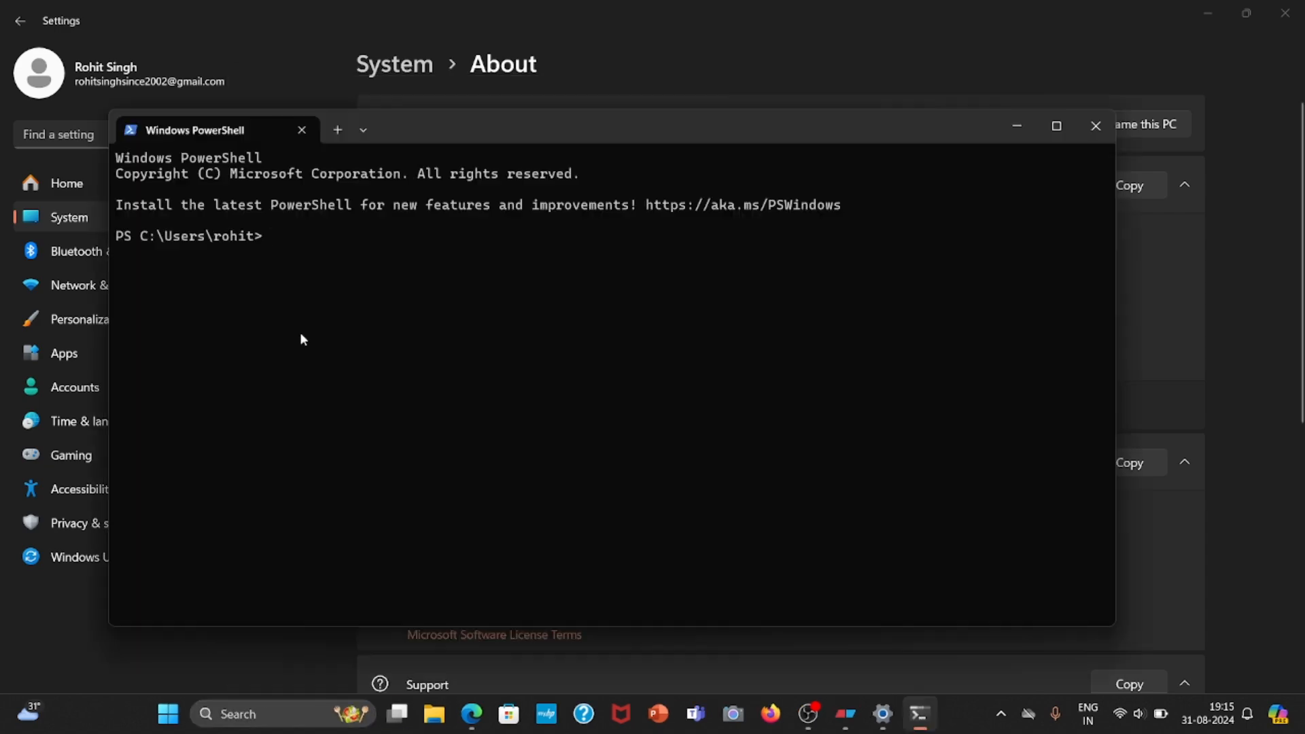
Install the pywin32 package by running "py -m pip install pywin32", and close PowerShell.
type("pyp")
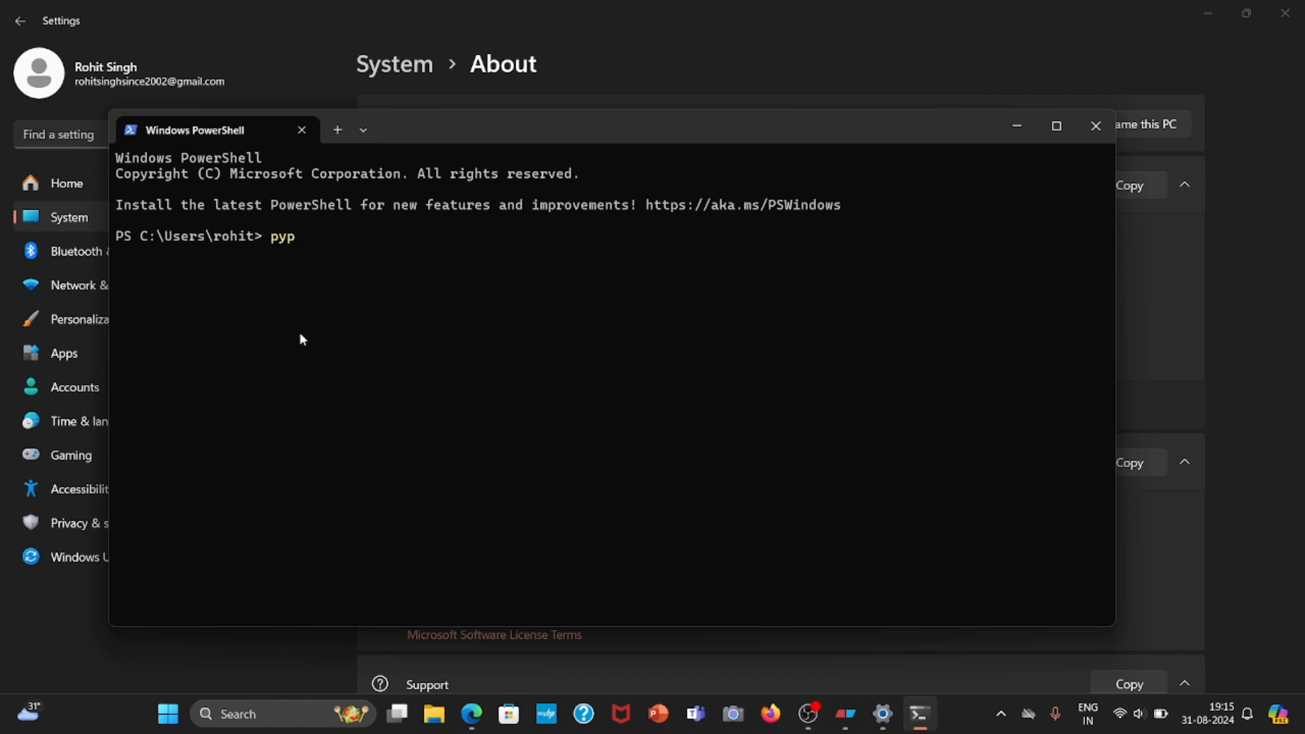
key("BackSpace")
type("-m pip install pywin32")
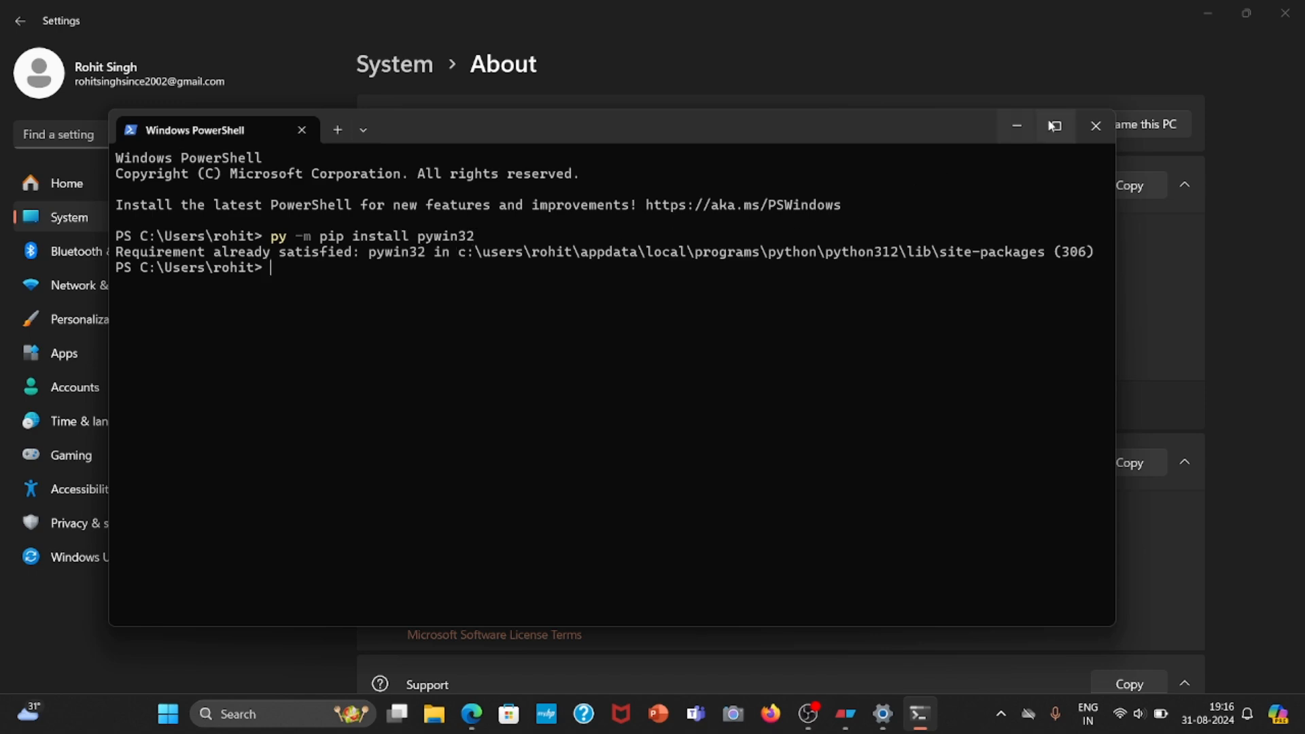
left_click(1096, 126)
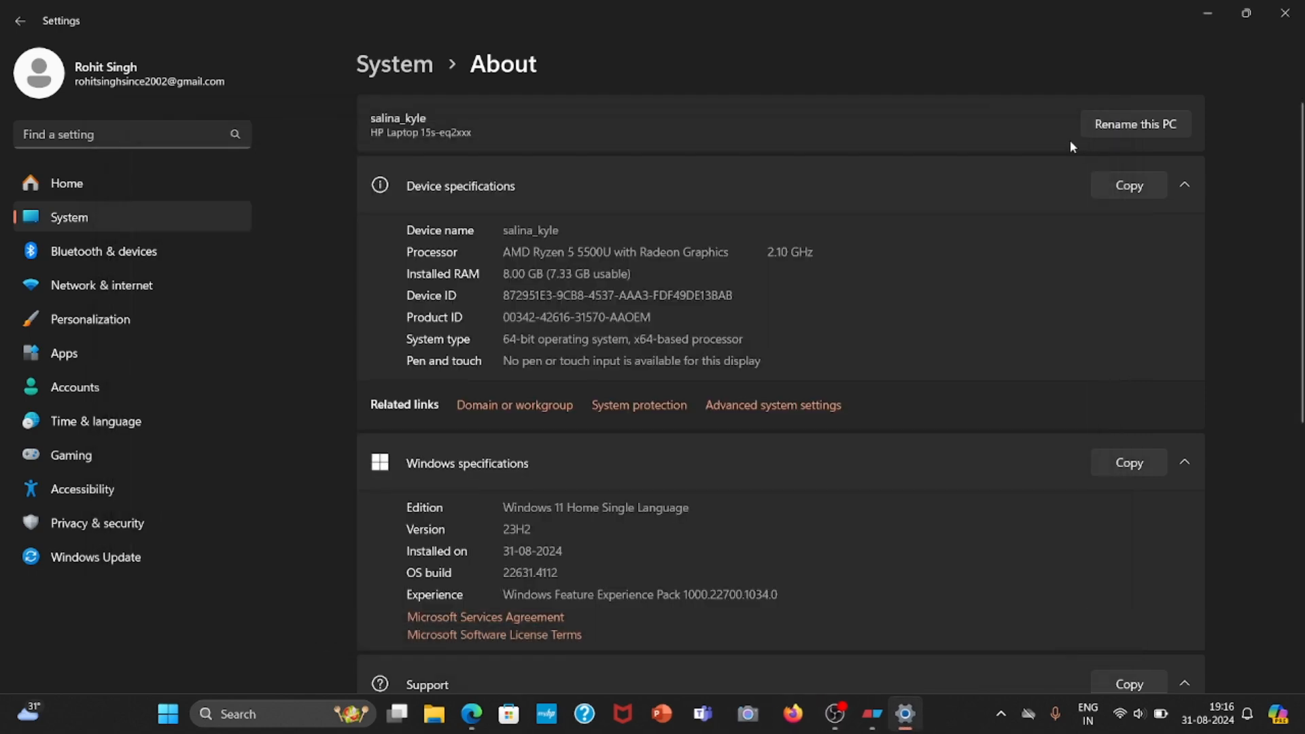
Close the system settings and launch the VirtualBox-7.0.20-163906-Win installer from the Downloads folder.
left_click(1302, 23)
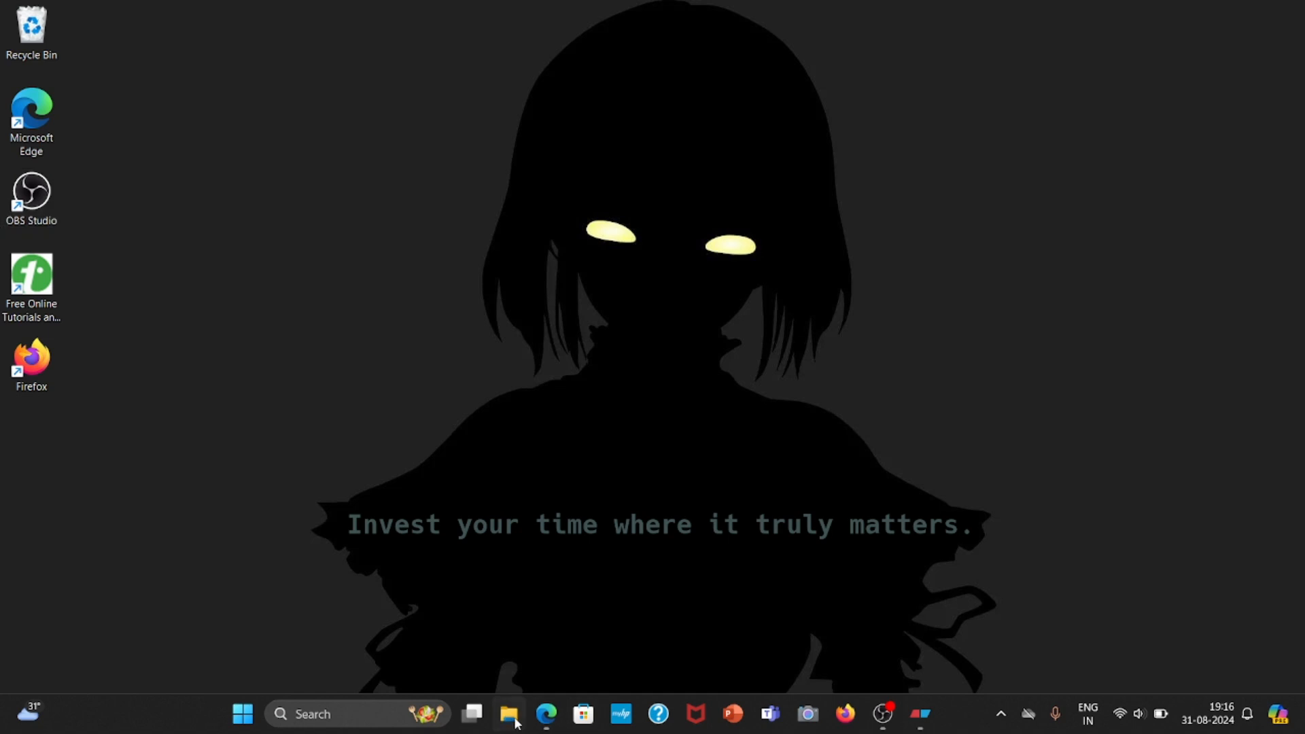
left_click(516, 722)
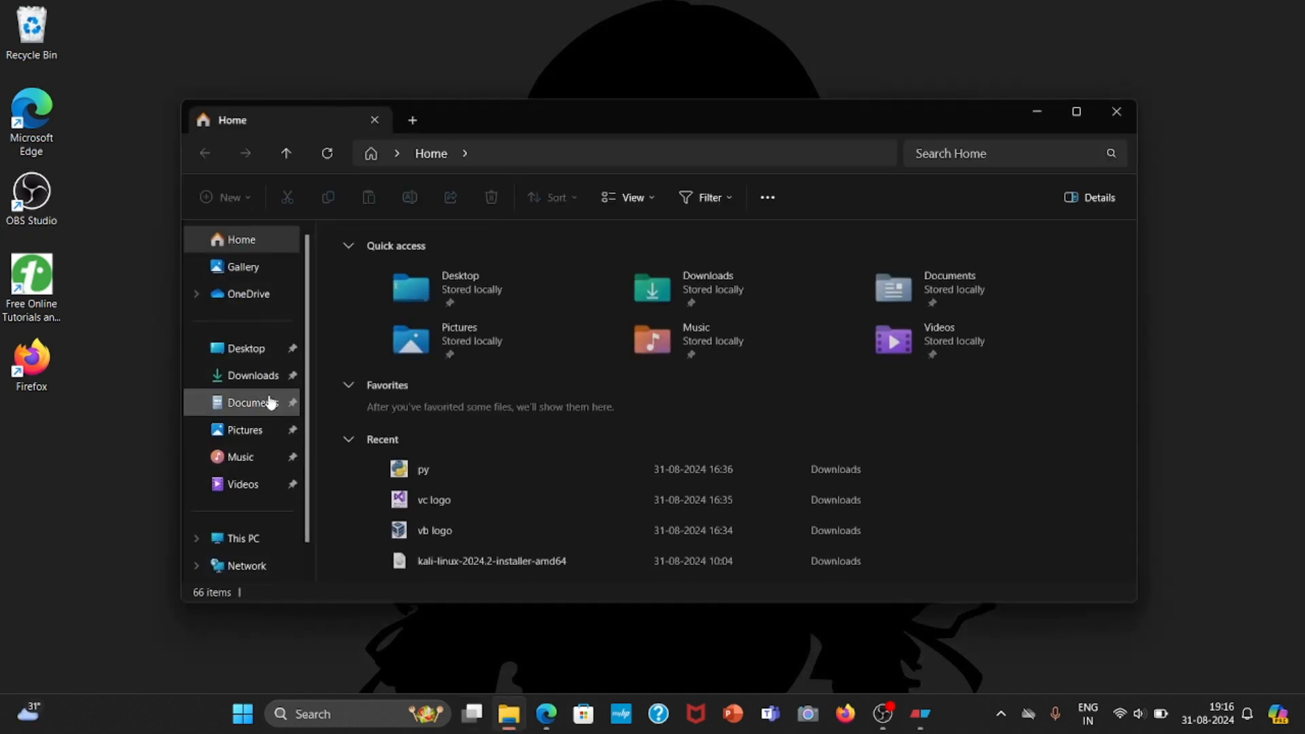
left_click(272, 377)
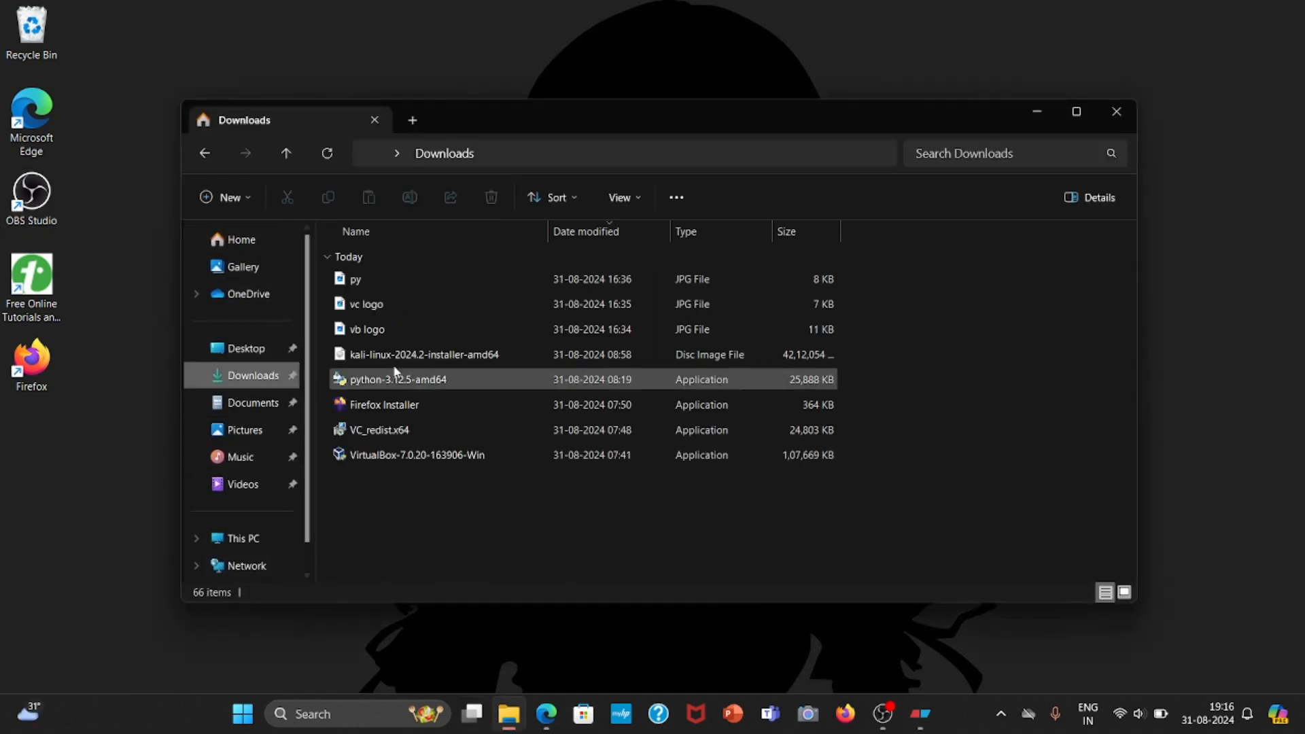
double_click(408, 456)
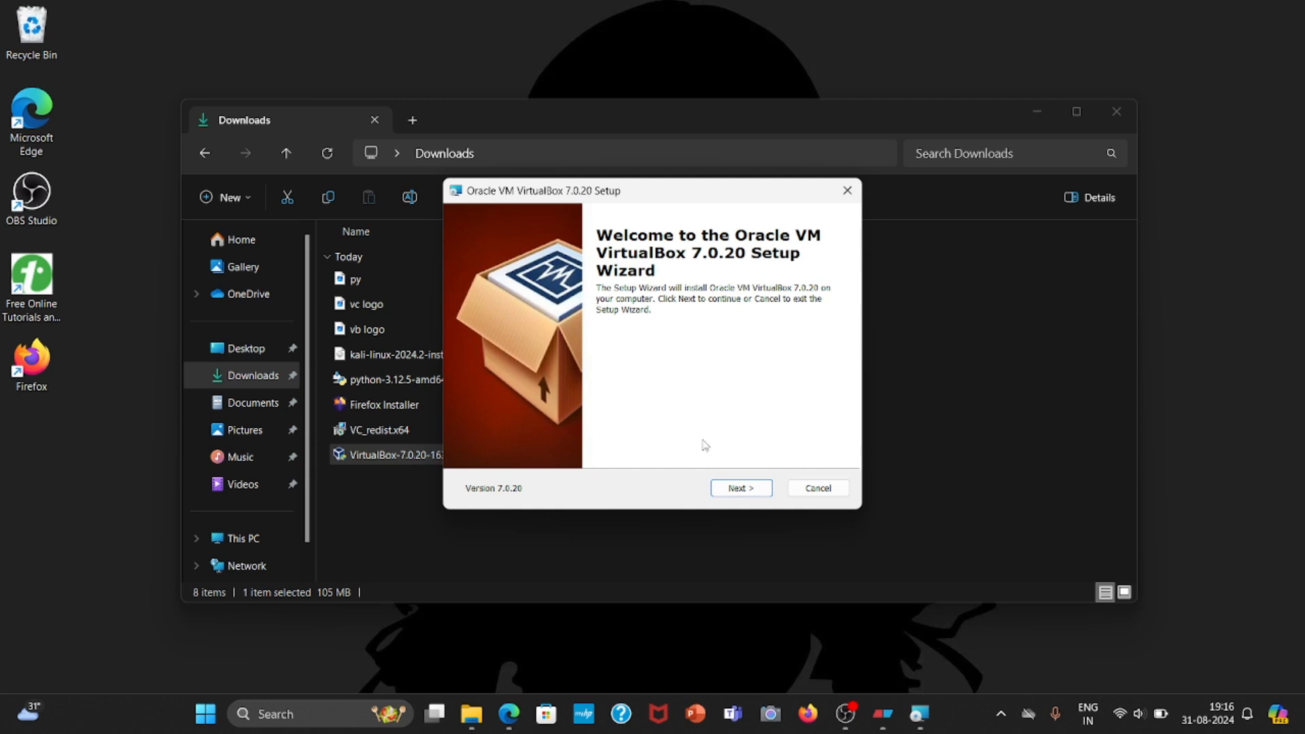
Install Oracle VM VirtualBox 7.0.20 with the default features and shortcuts, set it to start on finishing, and close the Downloads folder.
left_click(745, 490)
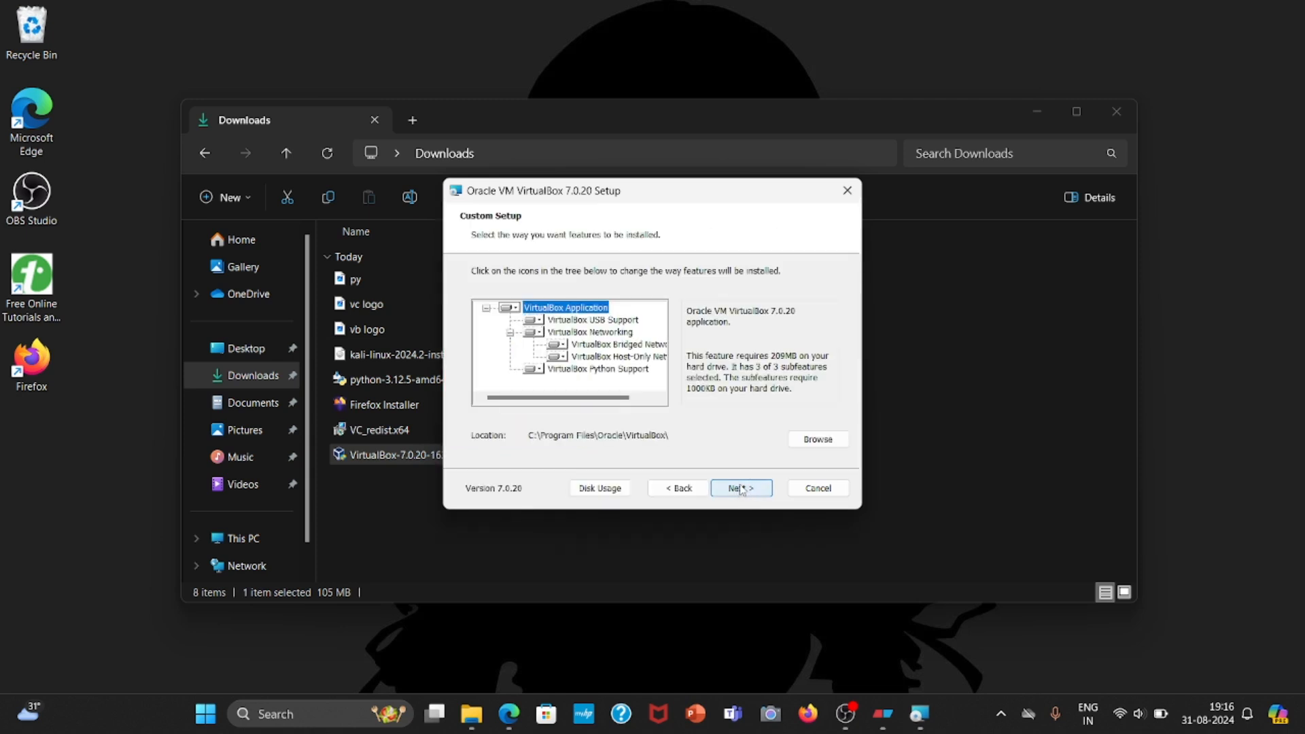
left_click(741, 489)
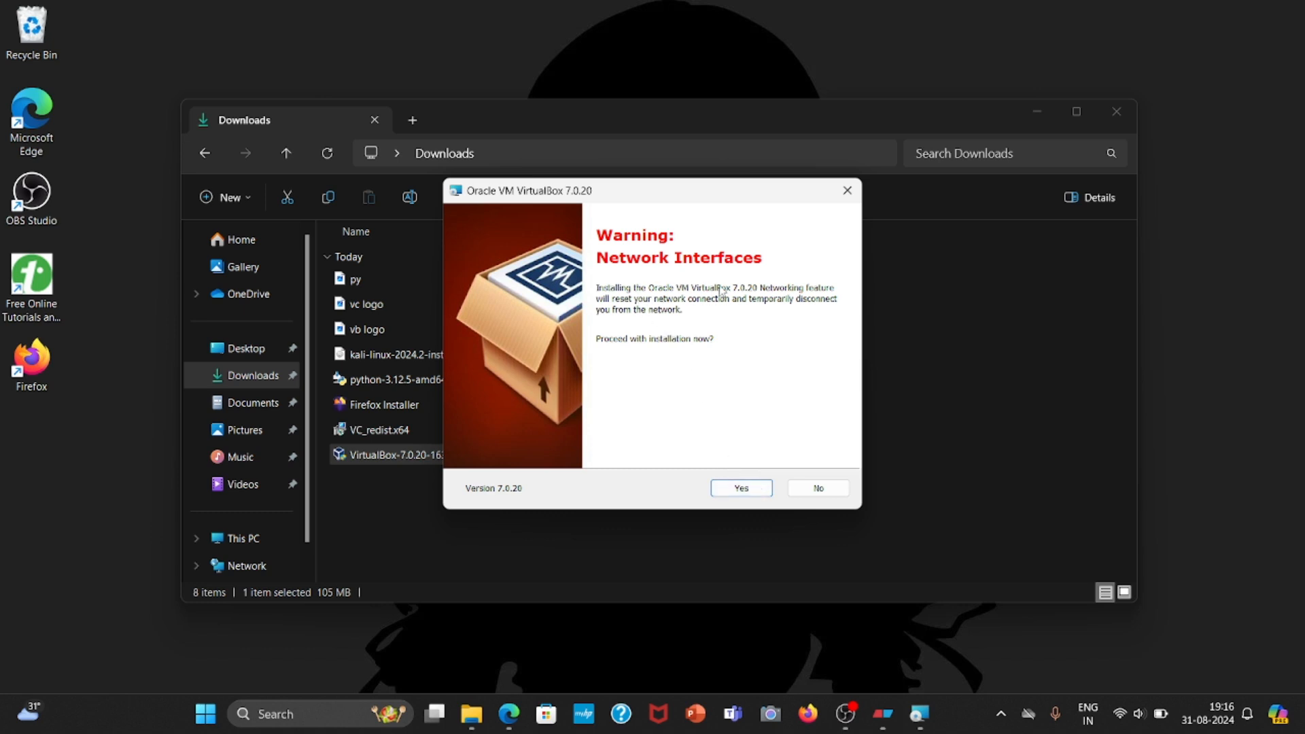
left_click(733, 490)
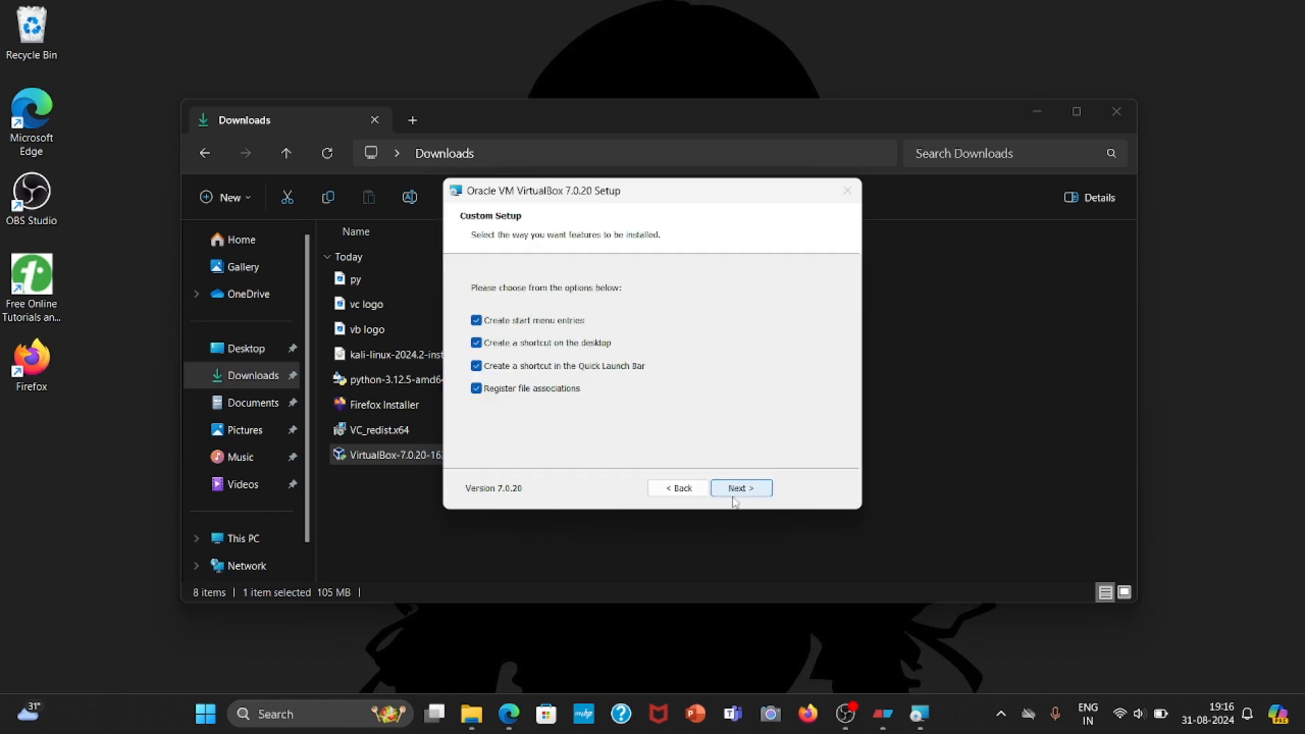
left_click(736, 489)
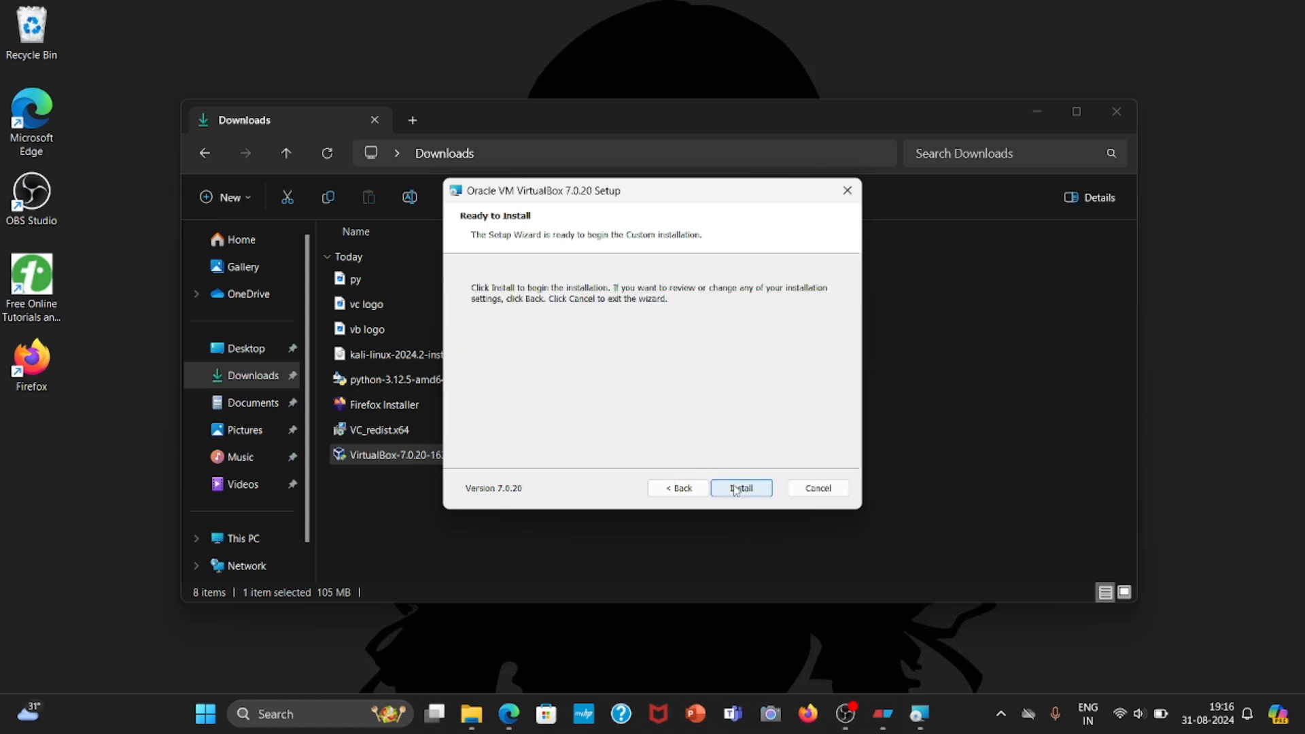
left_click(756, 493)
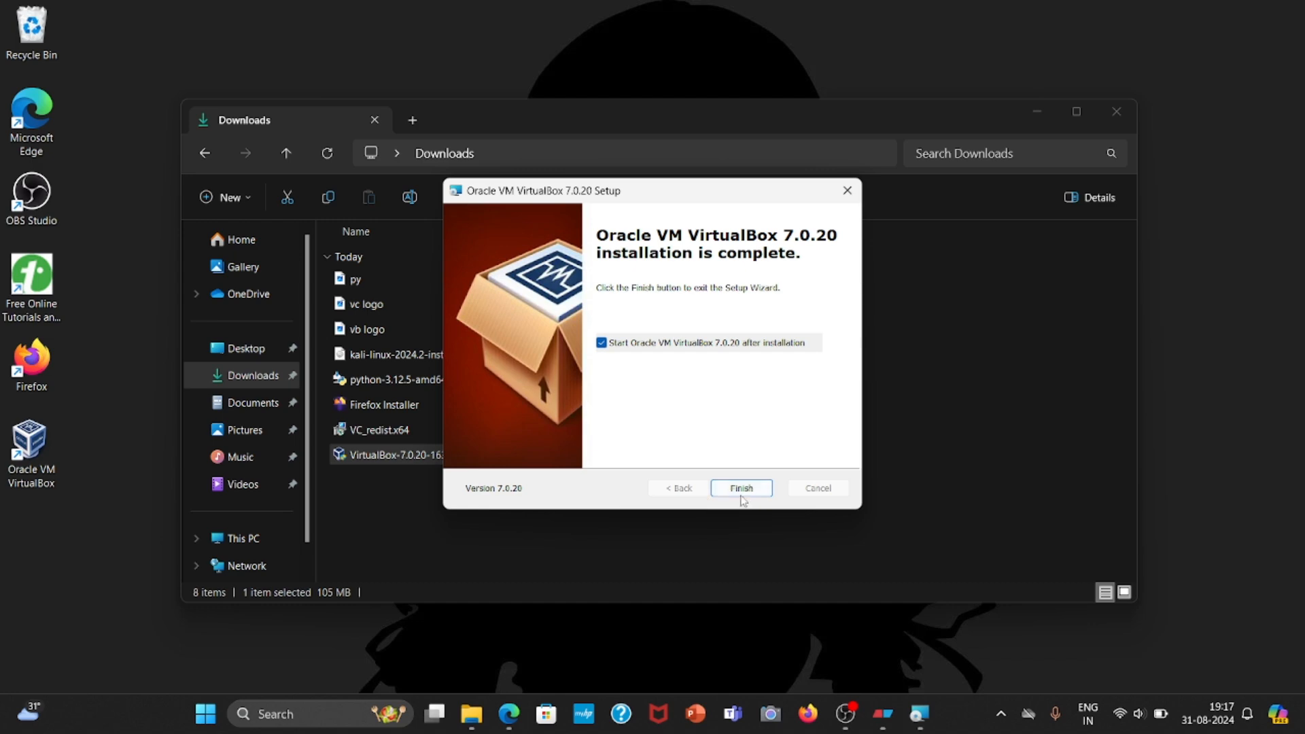
left_click(742, 490)
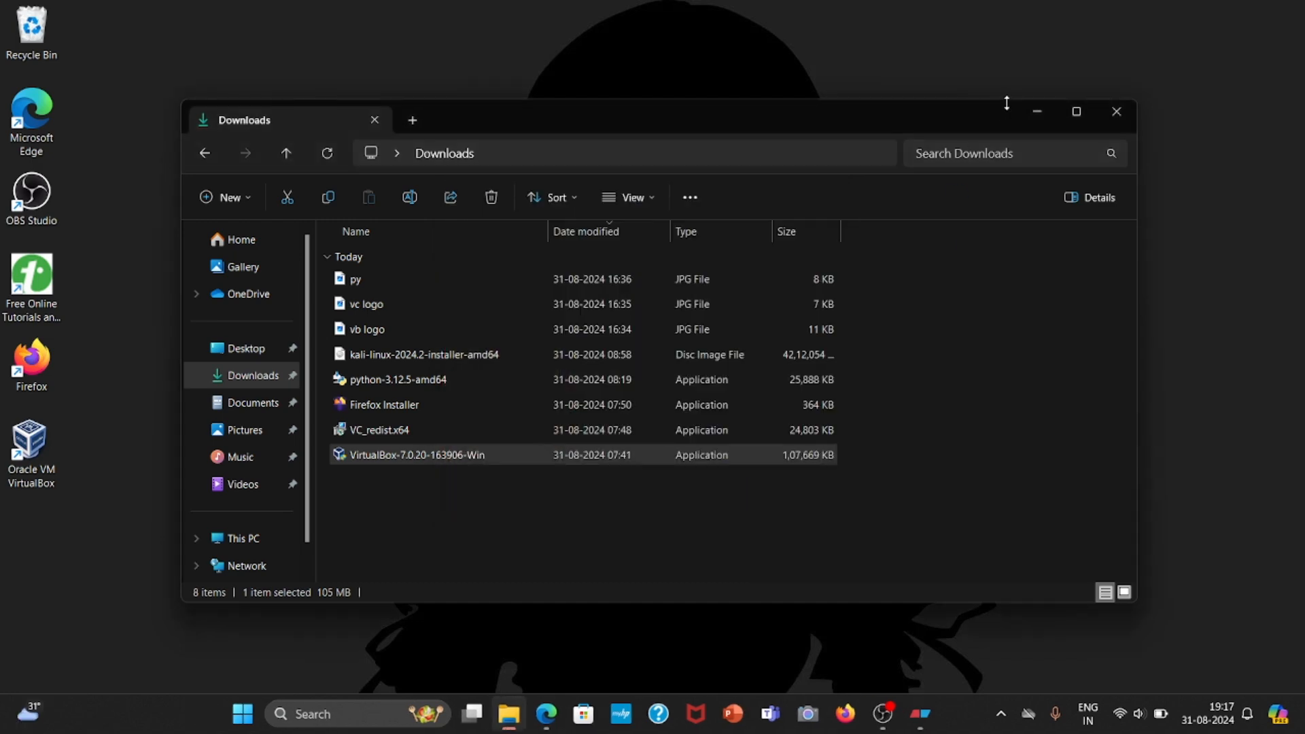
left_click(1117, 111)
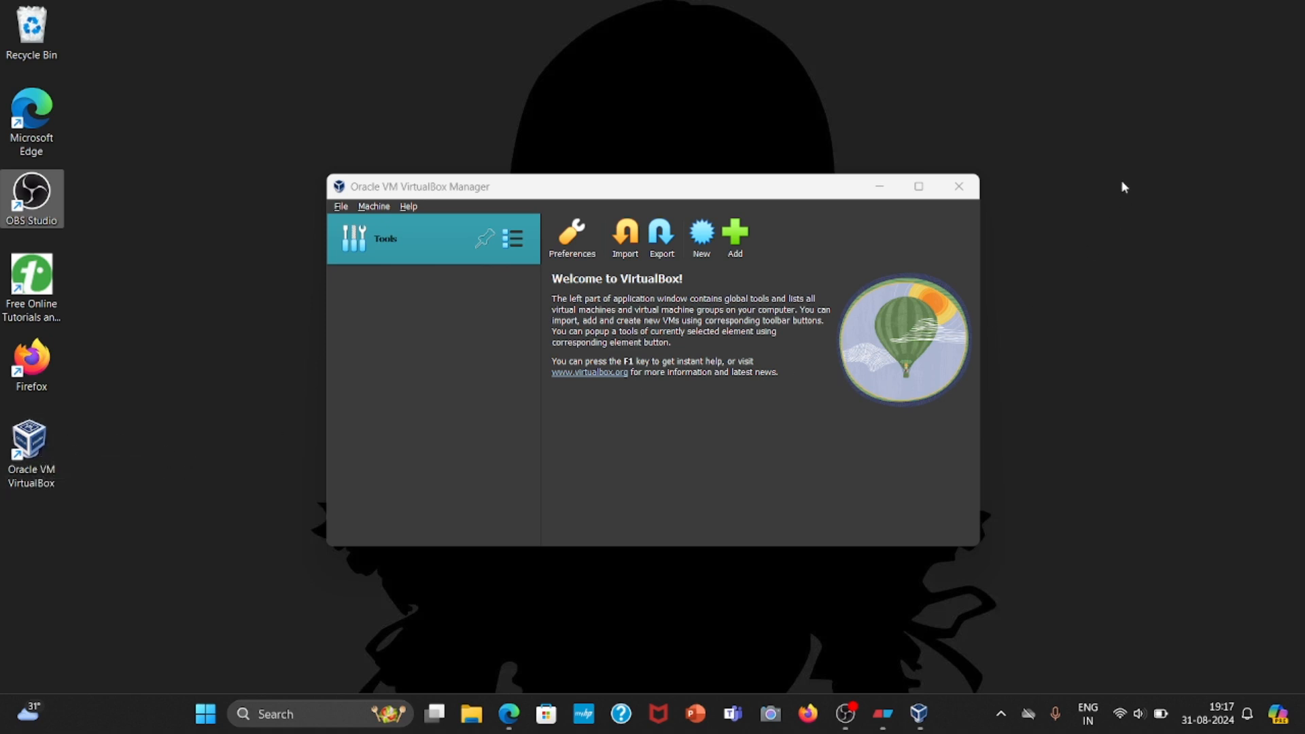
Maximize the VirtualBox Manager window and start creating a new virtual machine.
left_click(925, 198)
left_click(922, 193)
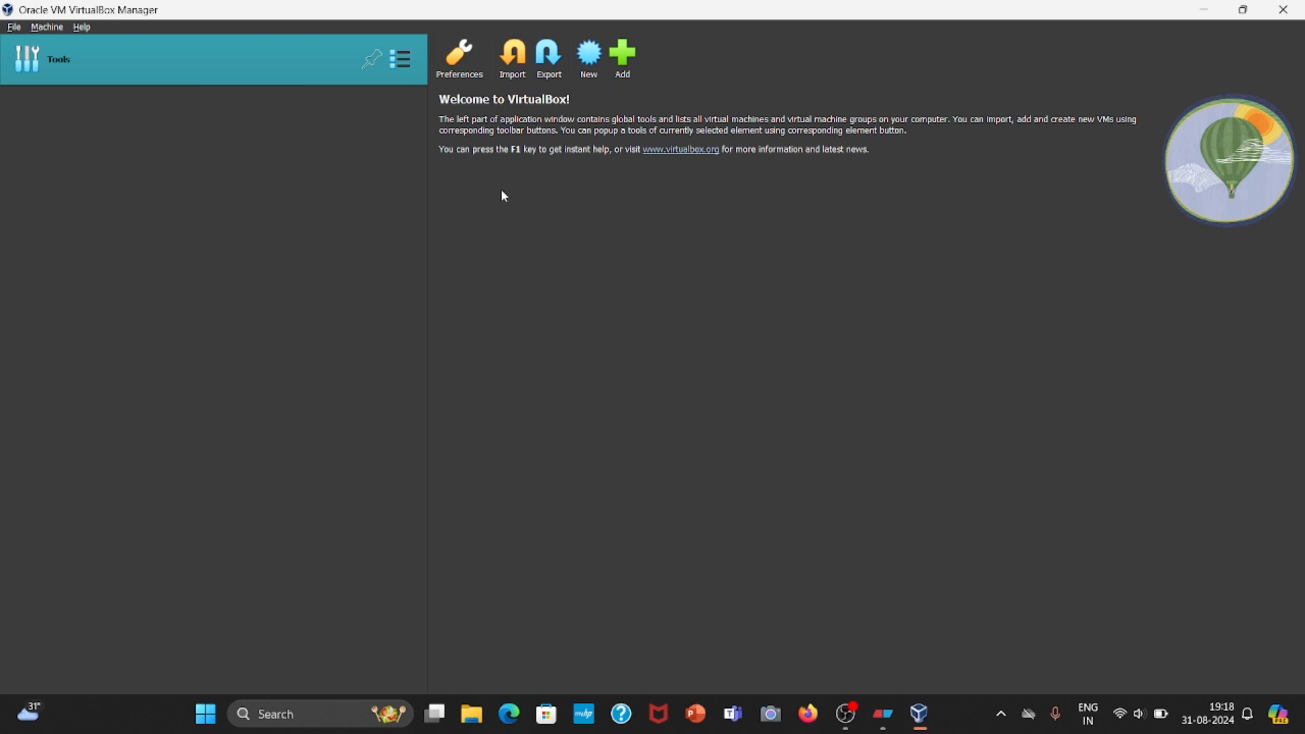
left_click(590, 61)
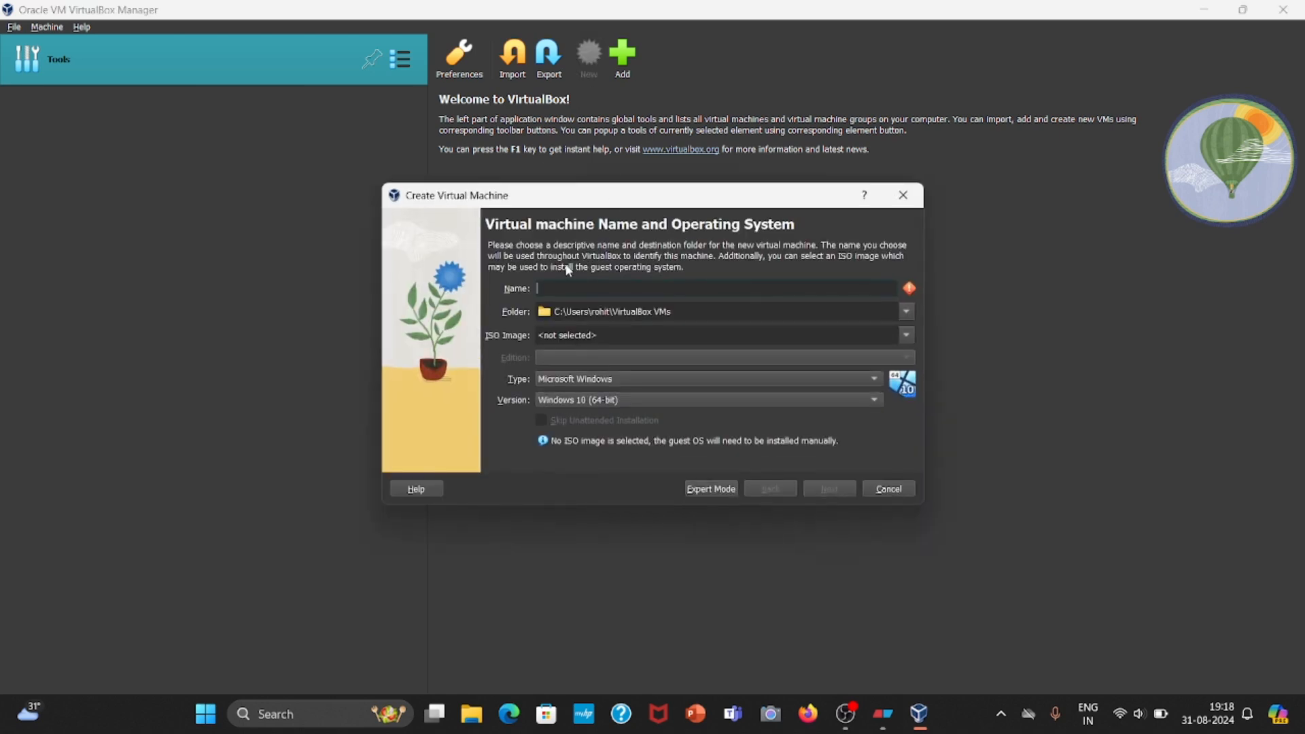
type("kalki")
Switch to Microsoft Edge, search the web for "kali linux" and open the official kali.org website.
left_click(510, 714)
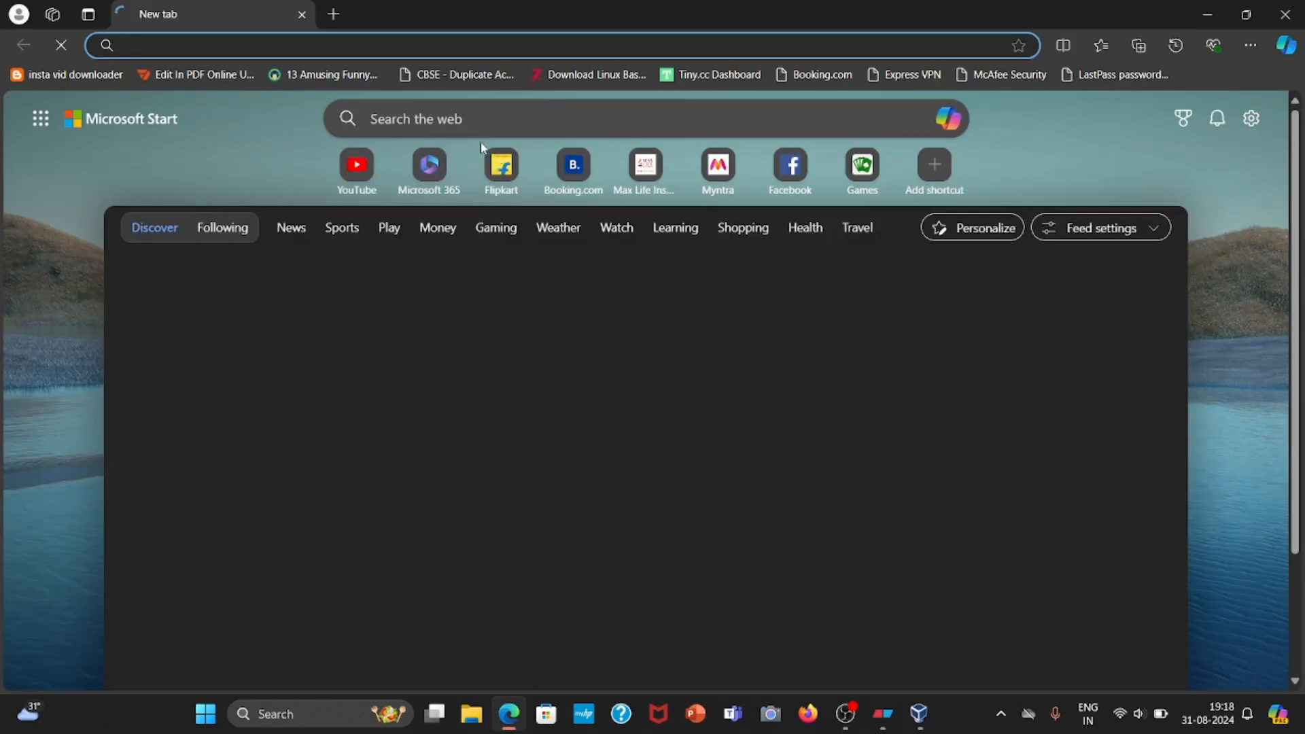
type("k")
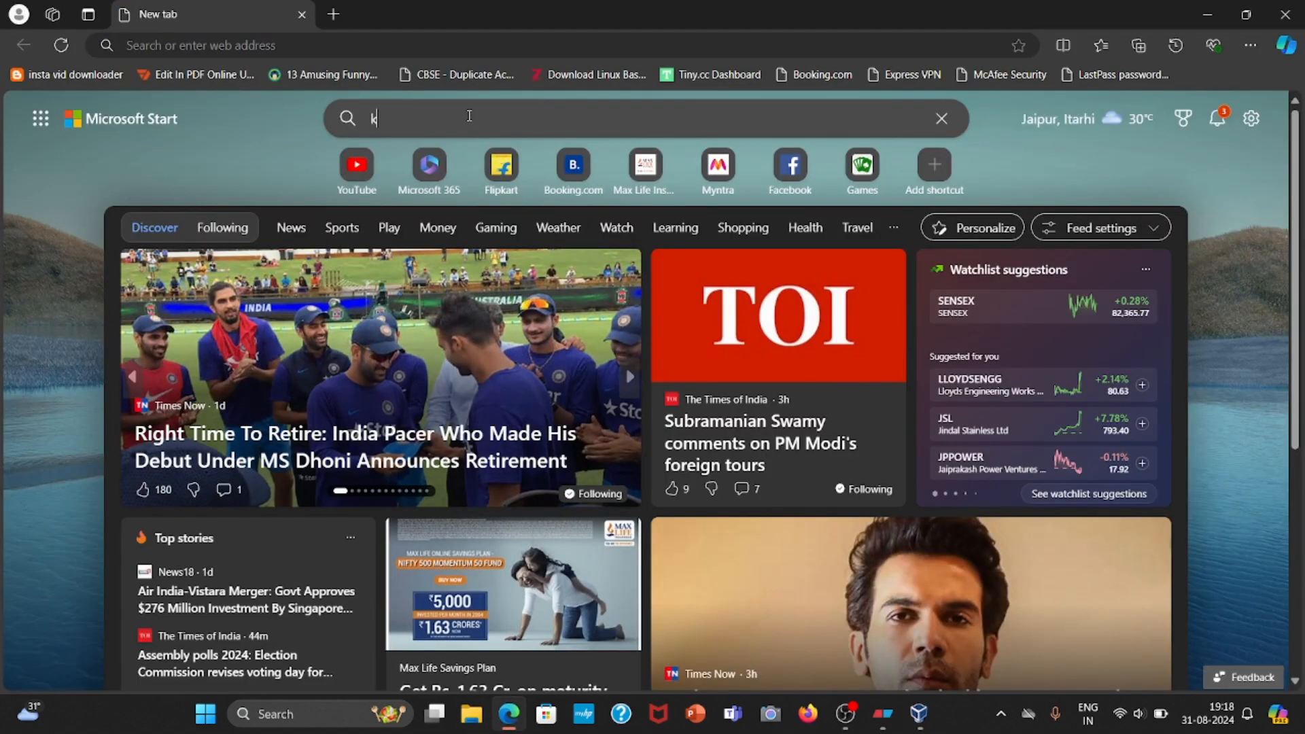
type("ali li")
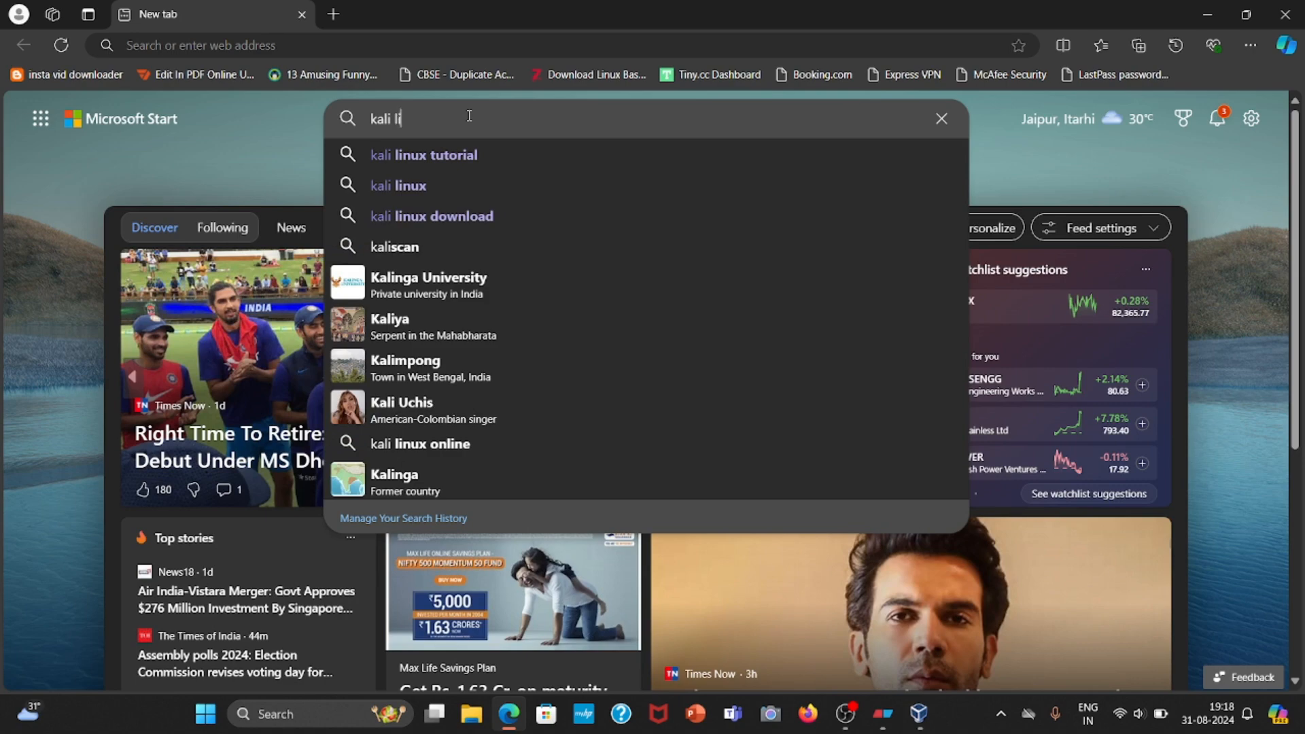
type("nux")
key("Return")
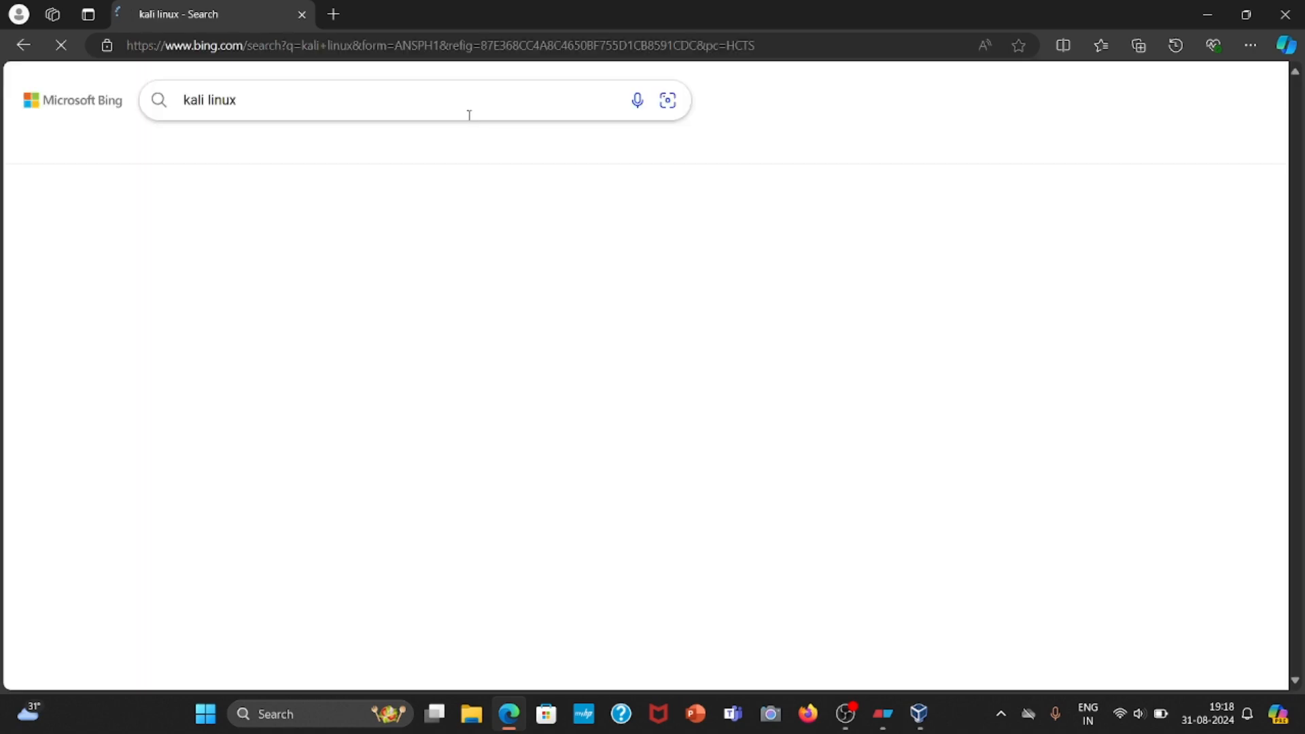
scroll(291, 217, "down", 2)
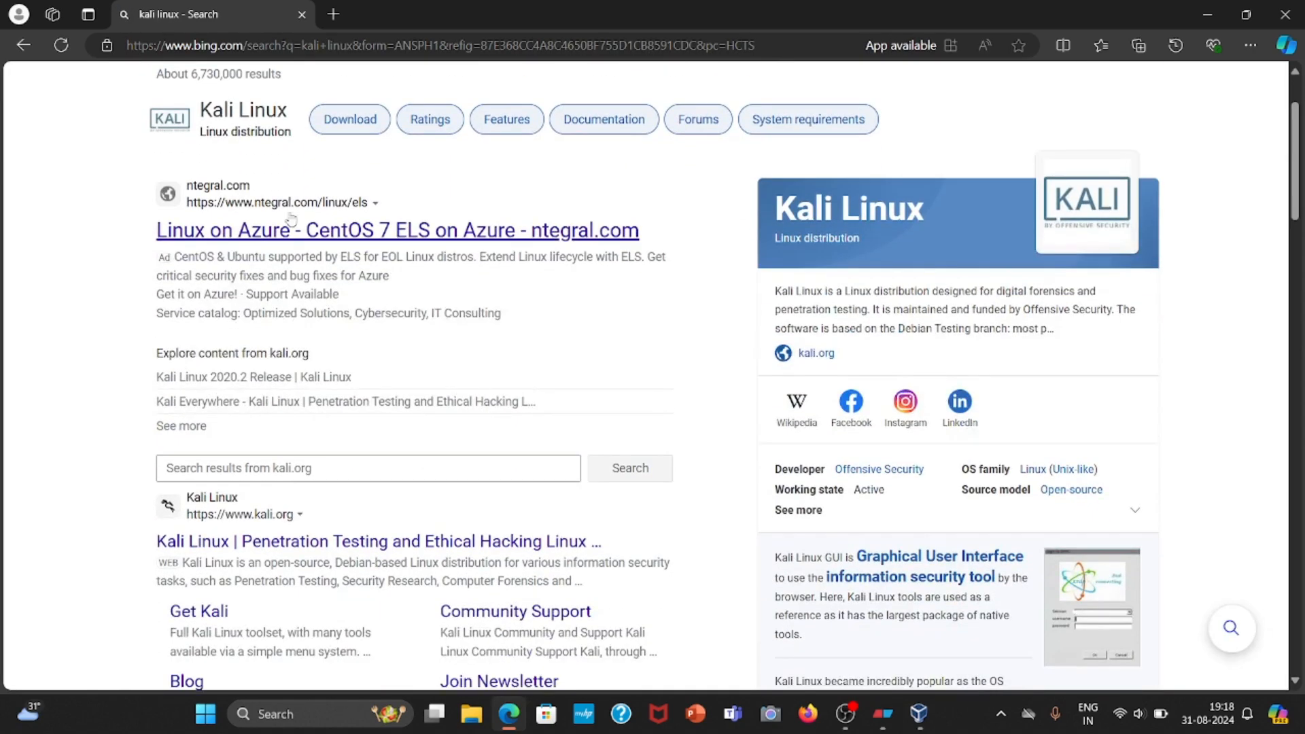
scroll(291, 224, "down", 2)
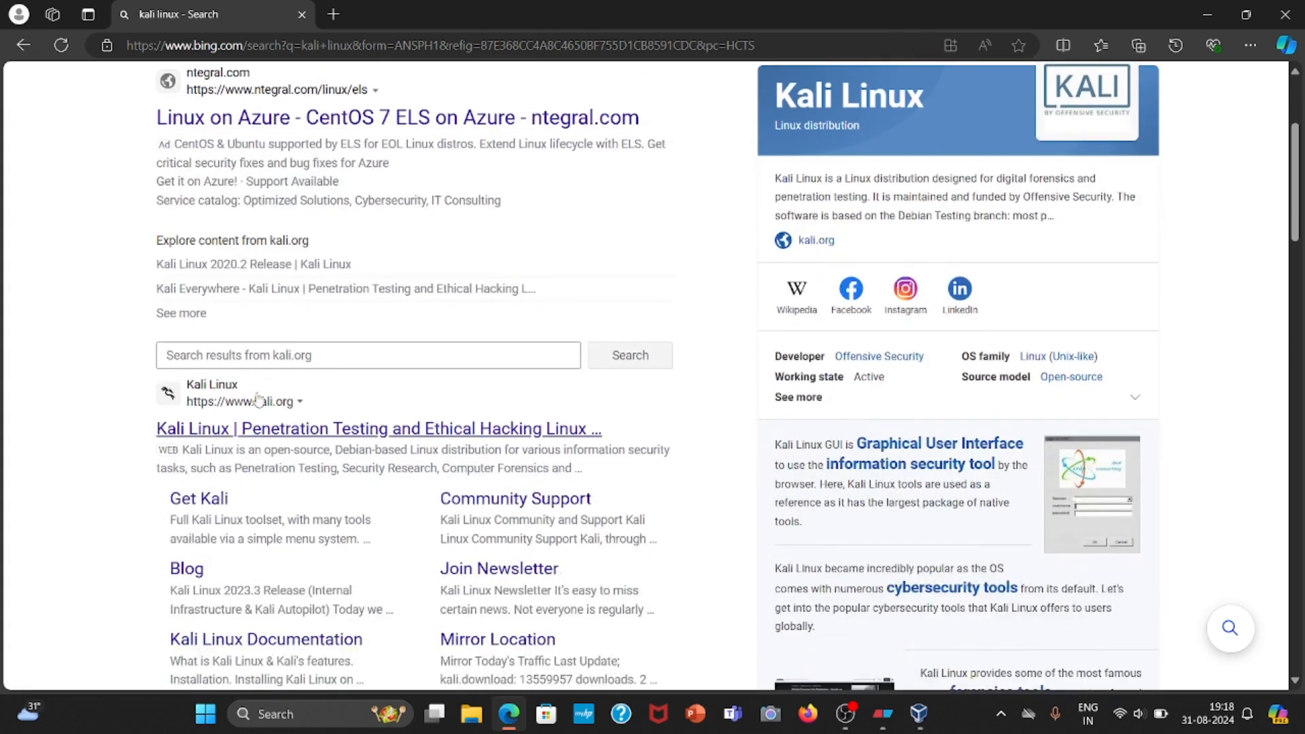
scroll(234, 418, "down", 2)
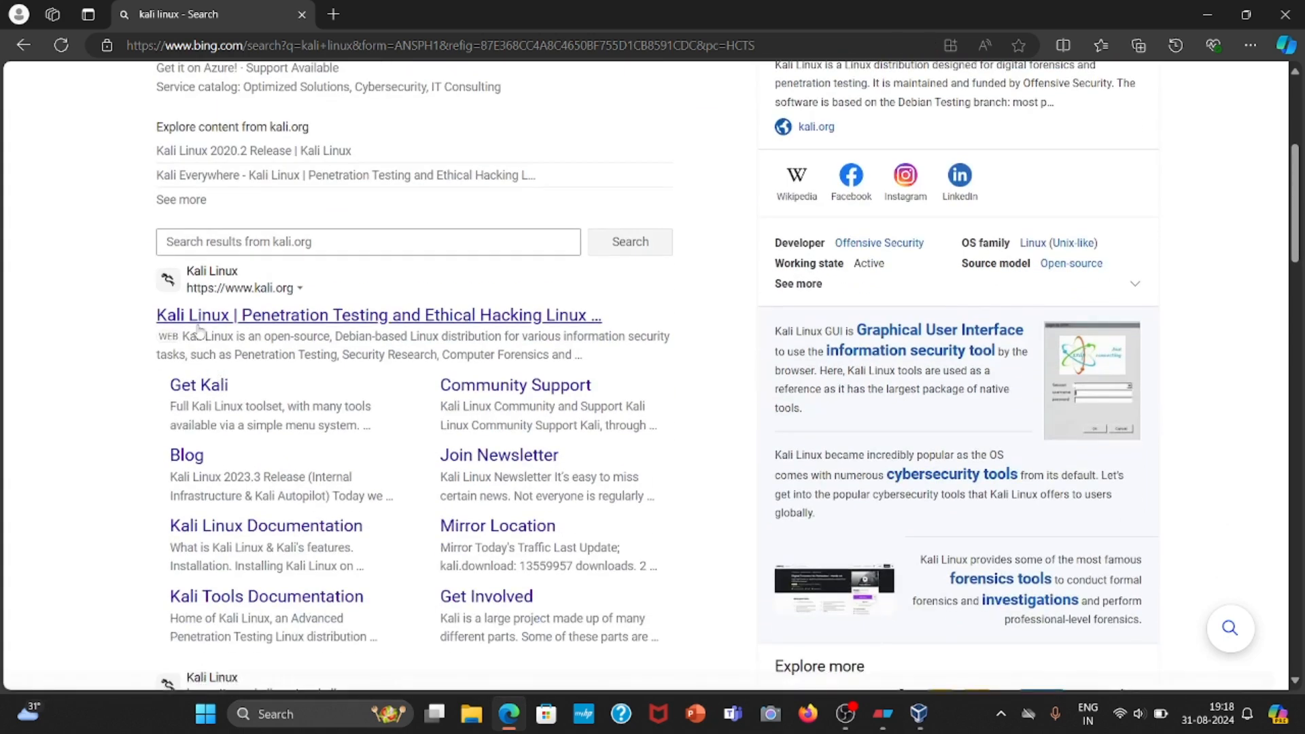
left_click(266, 316)
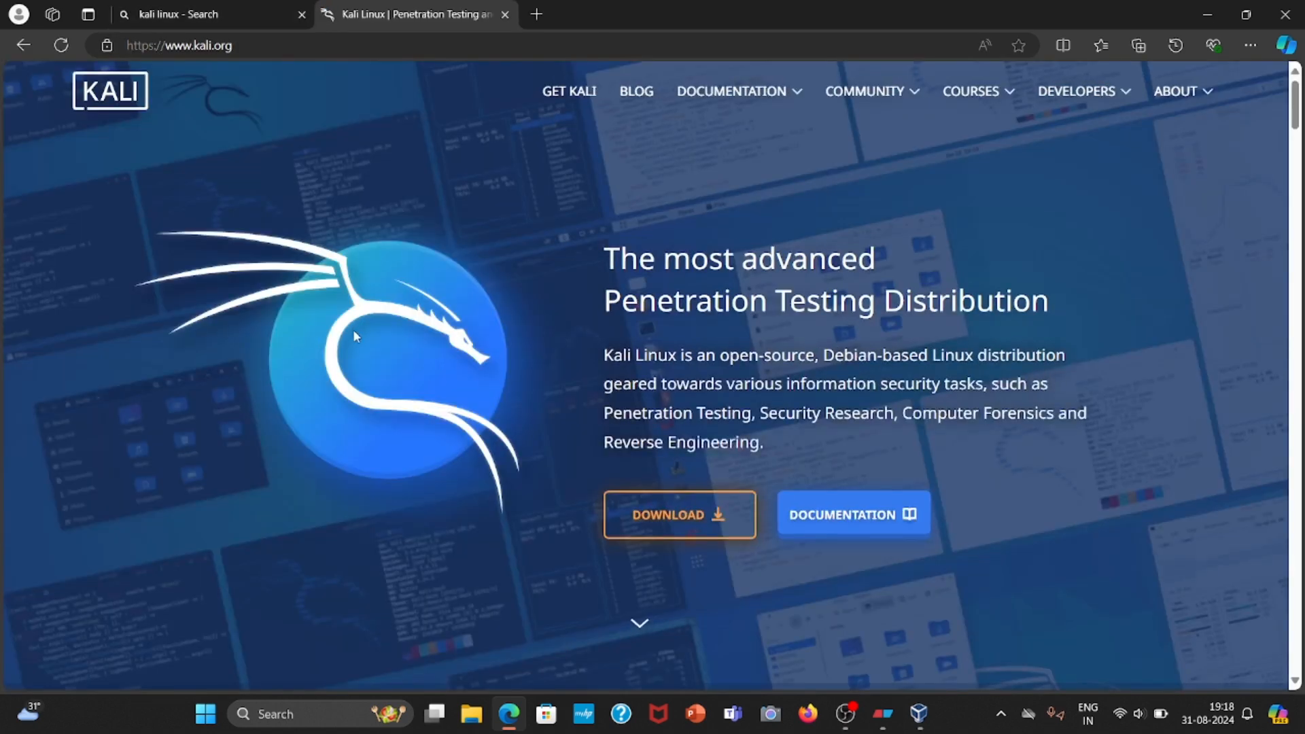
Go to the Kali Linux download page and open its Installer Images section.
scroll(353, 329, "down", 3)
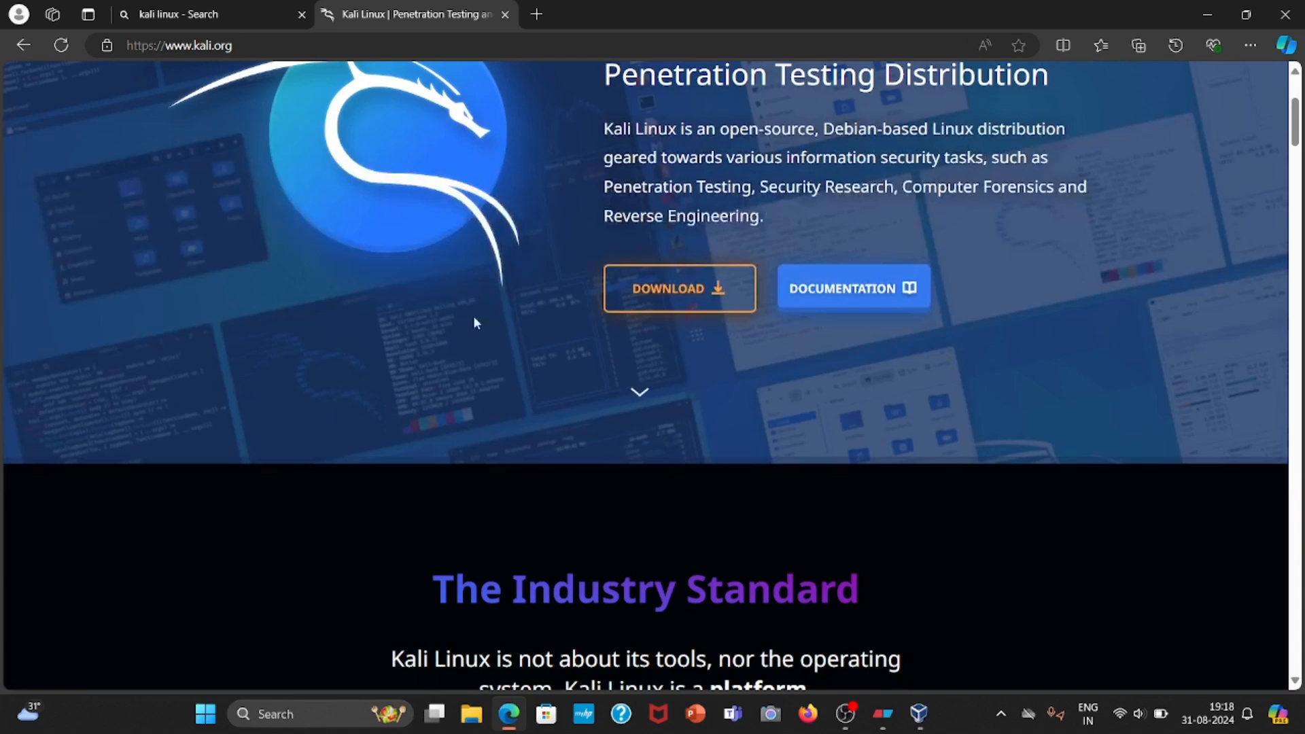
left_click(678, 297)
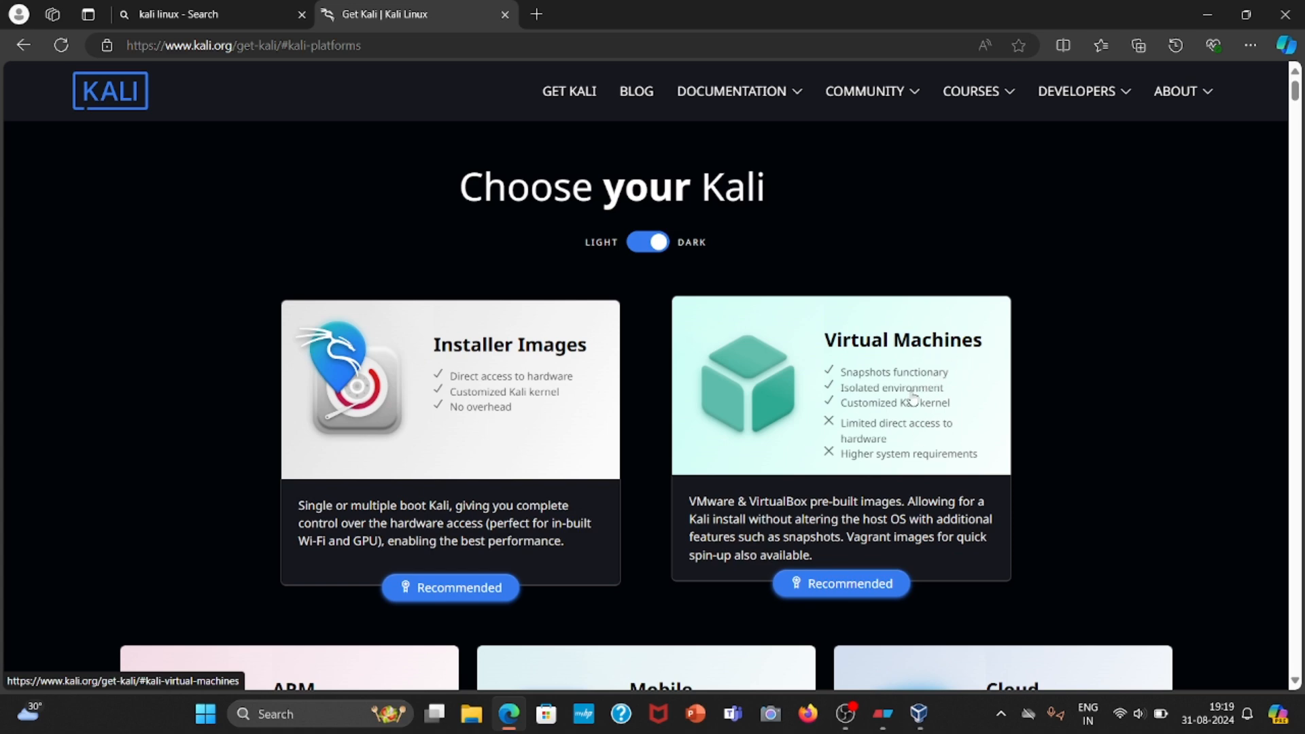
scroll(951, 524, "down", 2)
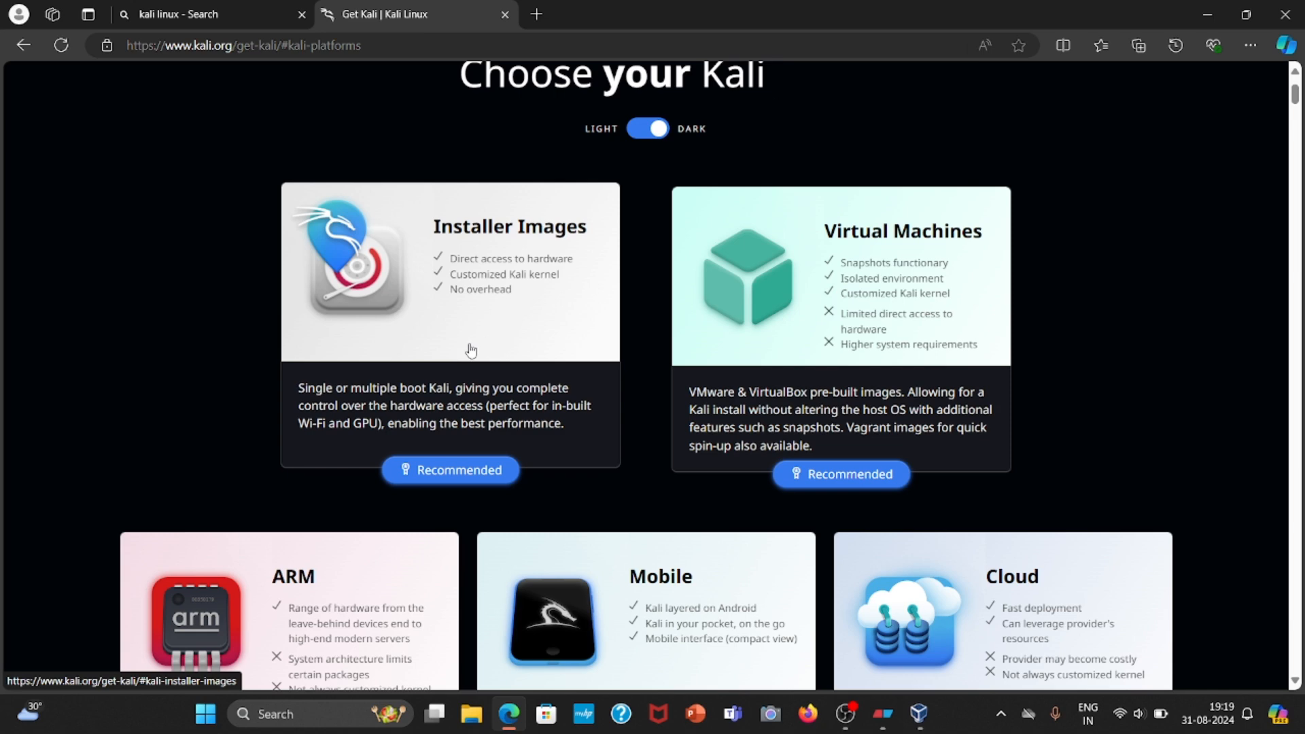
left_click(465, 372)
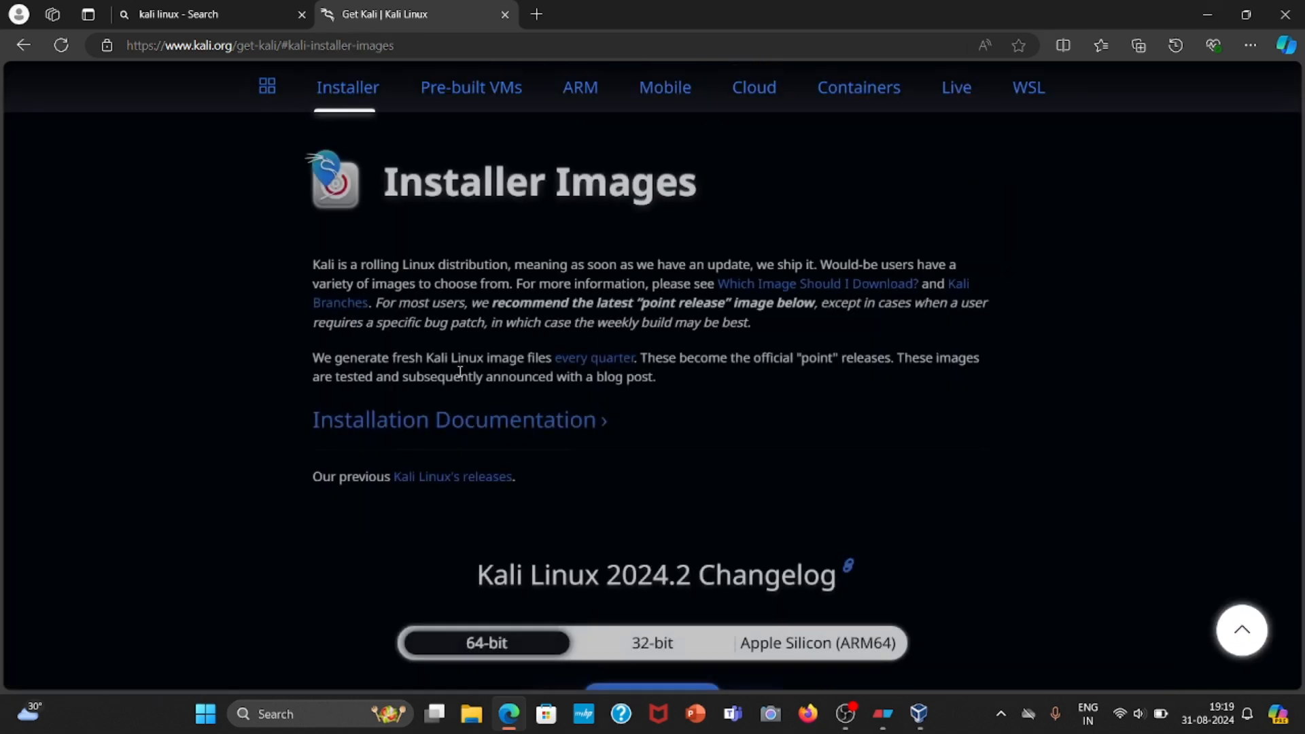
Start downloading the recommended 64-bit Kali Linux 2024.2 Installer image, cancel that download, and close the browser.
scroll(488, 374, "down", 3)
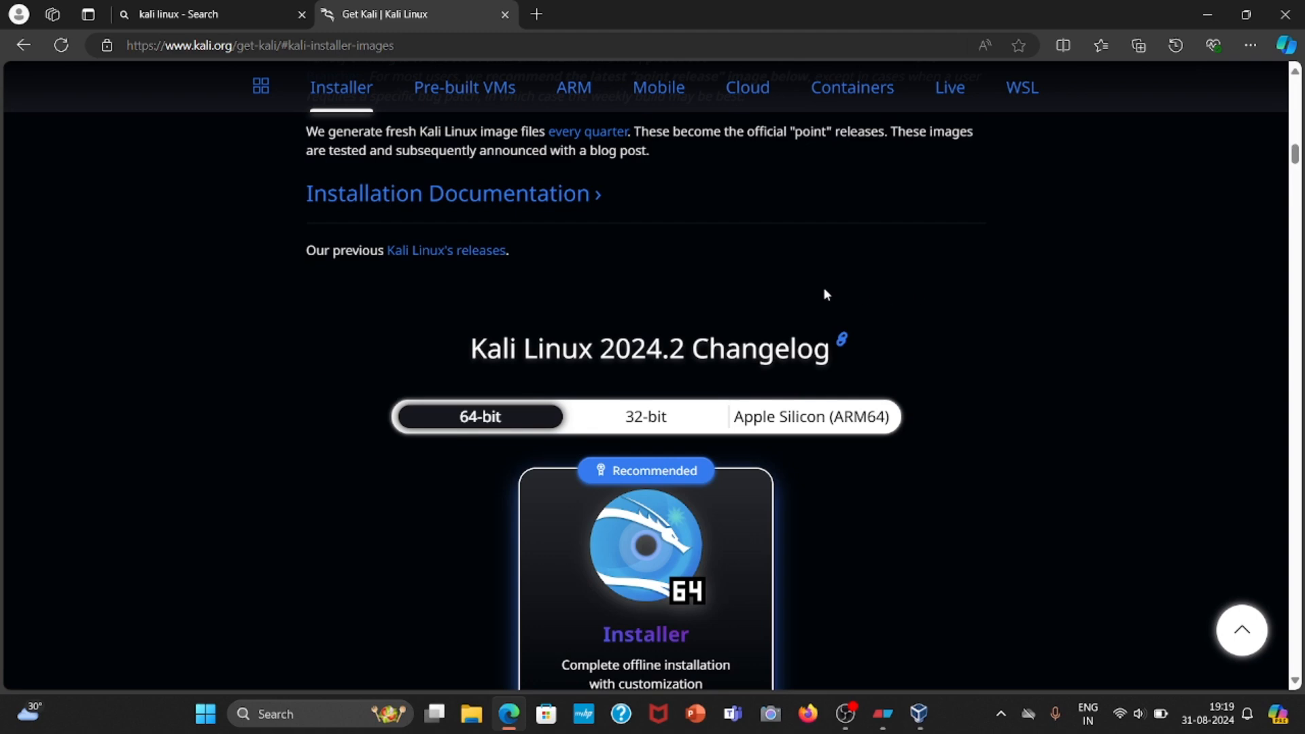
scroll(638, 279, "down", 3)
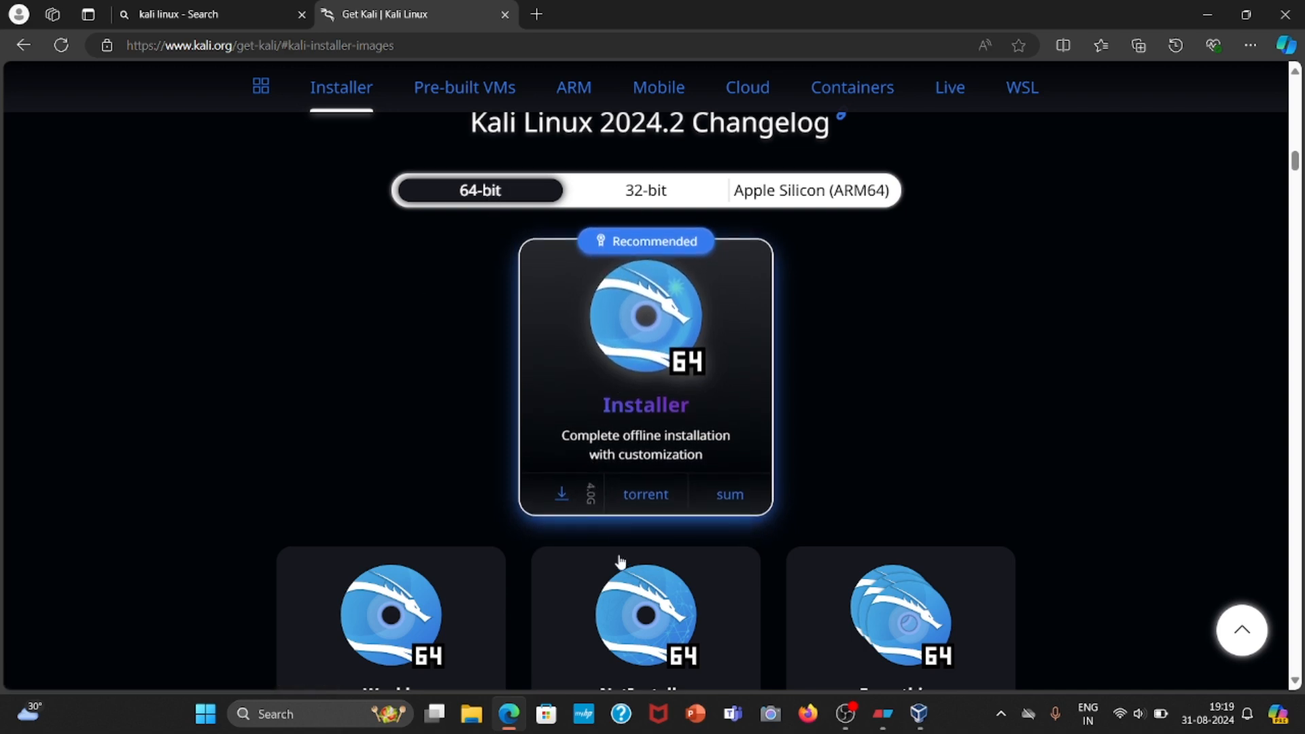
left_click(563, 494)
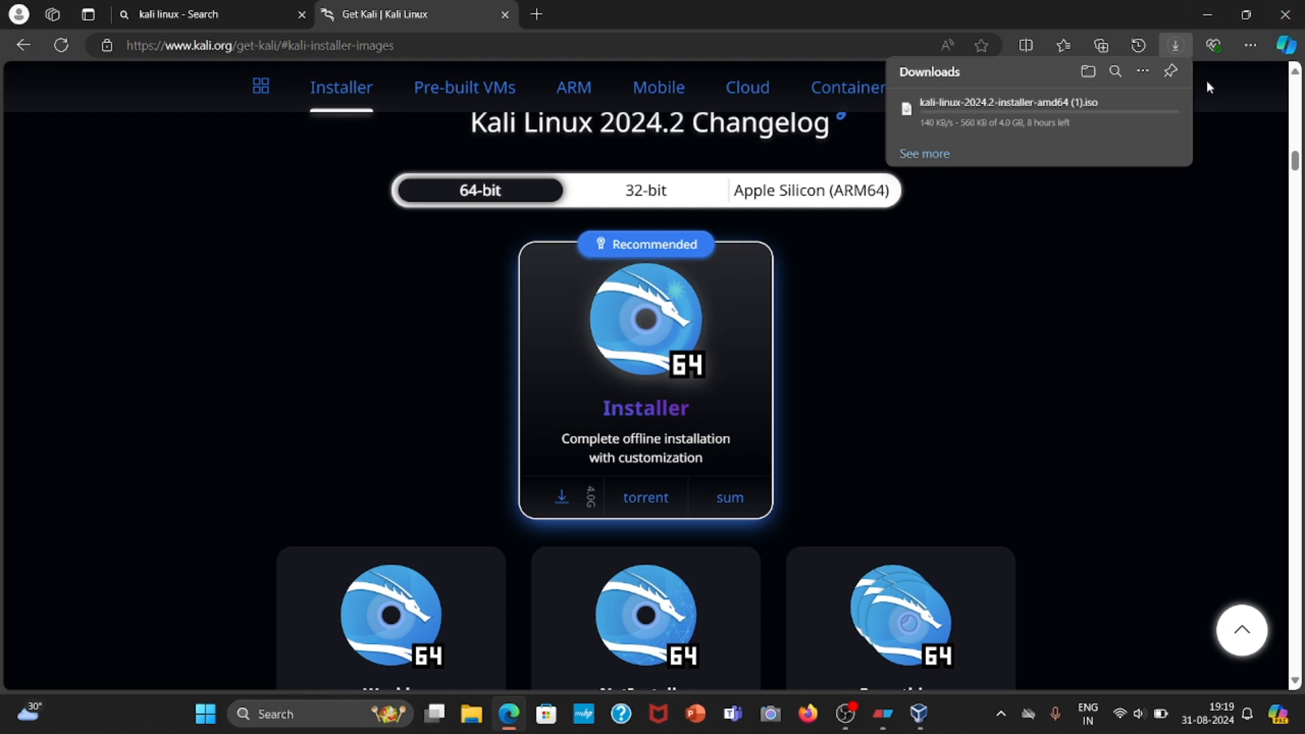
left_click(1159, 110)
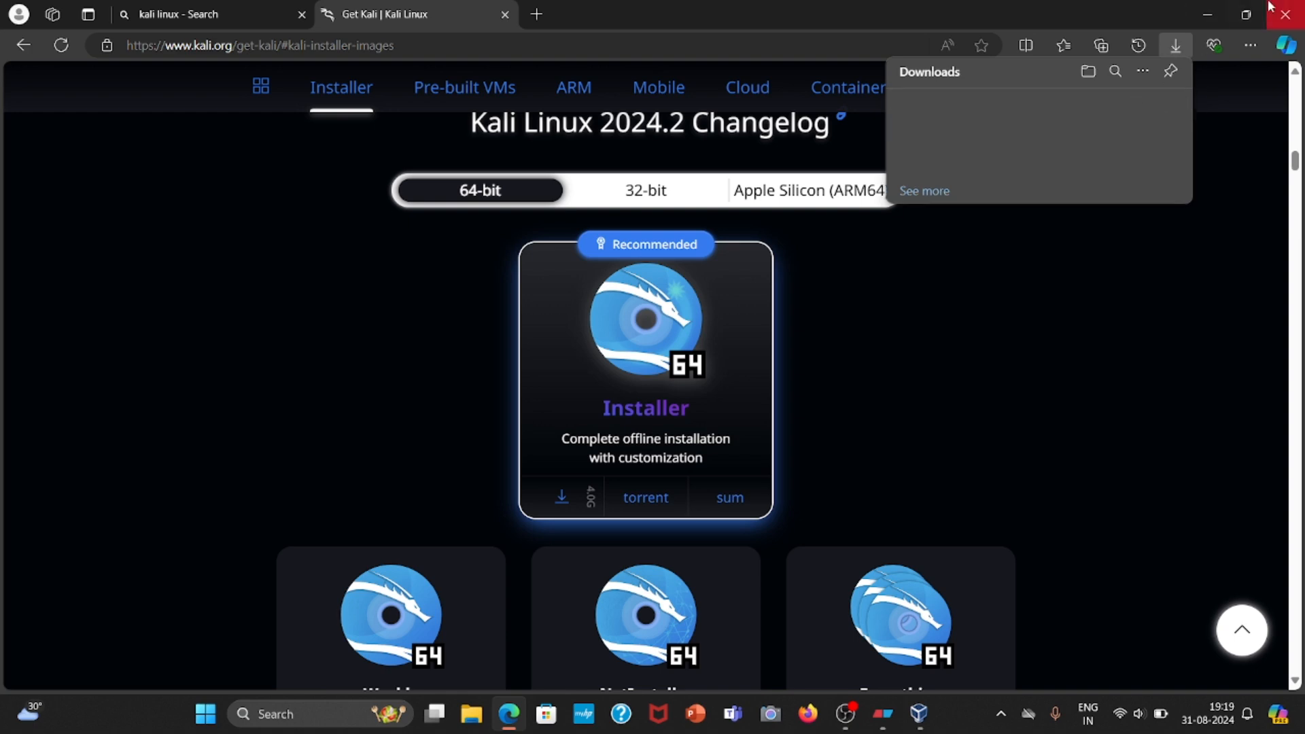
left_click(1298, 10)
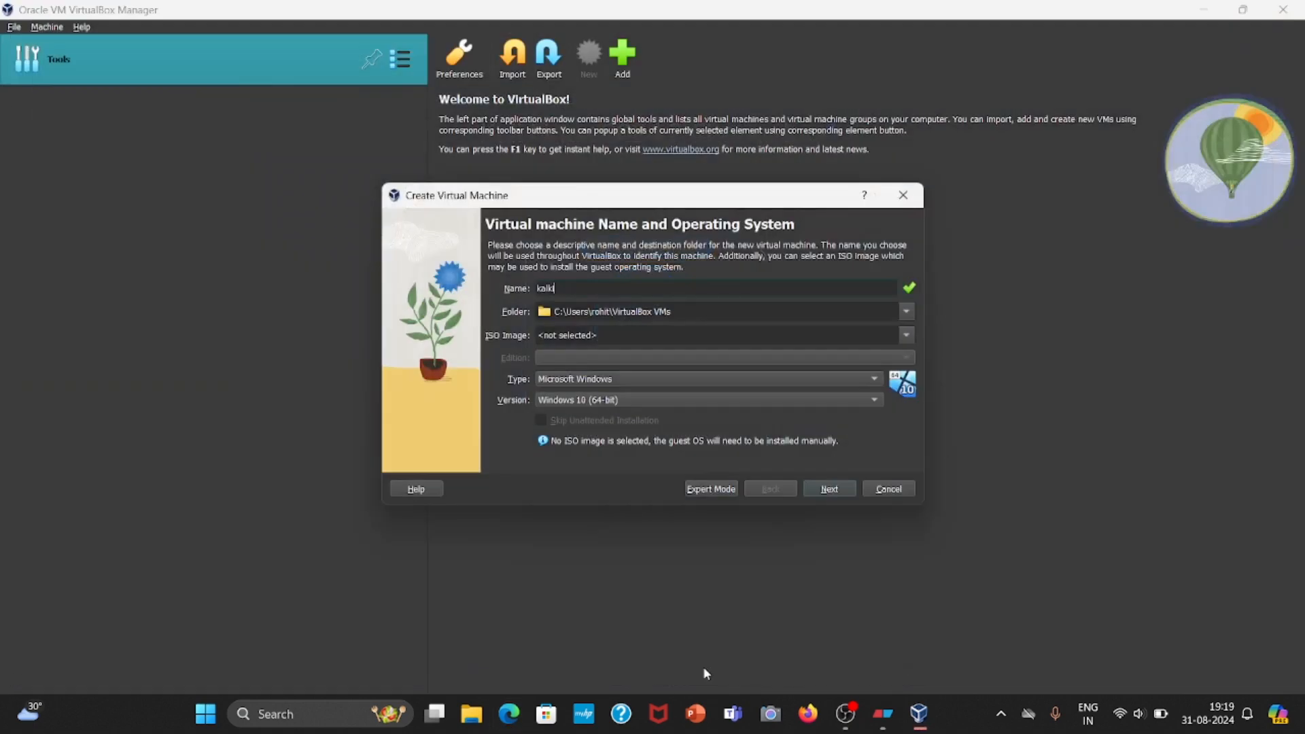
Check the Downloads folder for the kali-linux-2024.2-installer-amd64 disc image and return to the virtual machine setup.
left_click(460, 721)
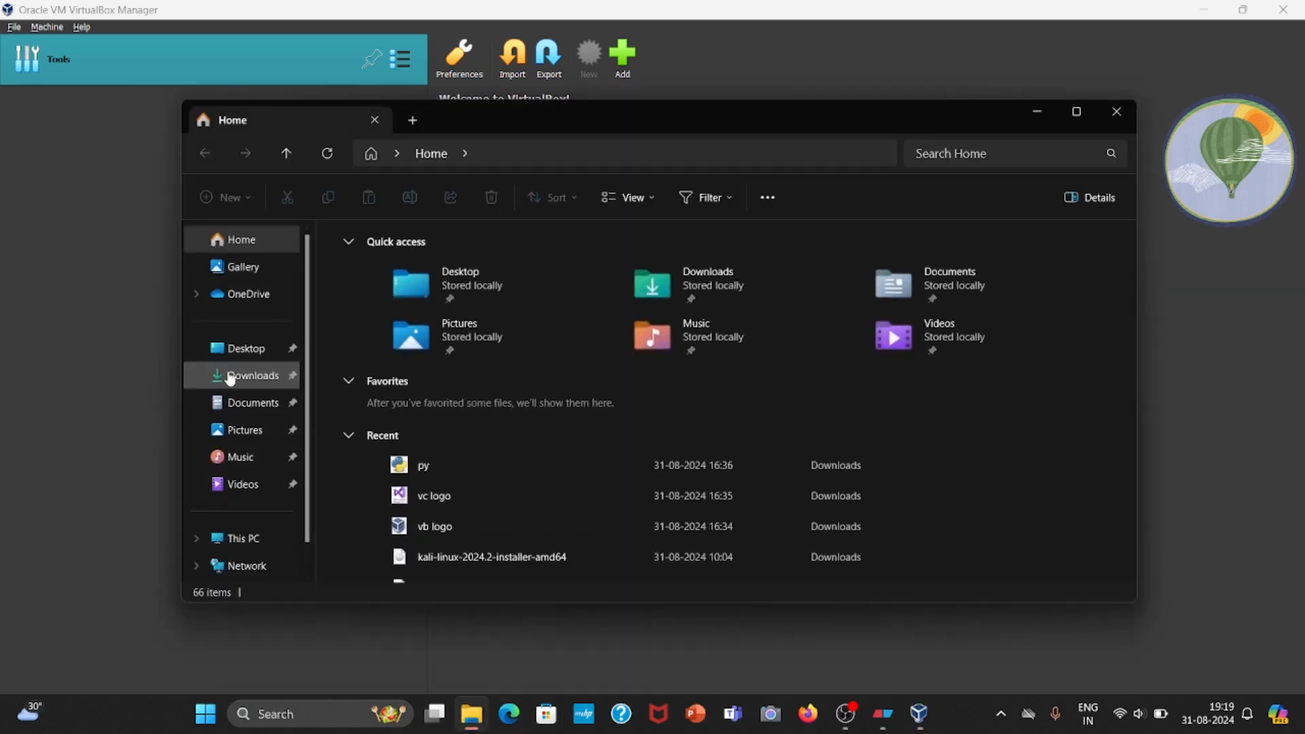
left_click(228, 375)
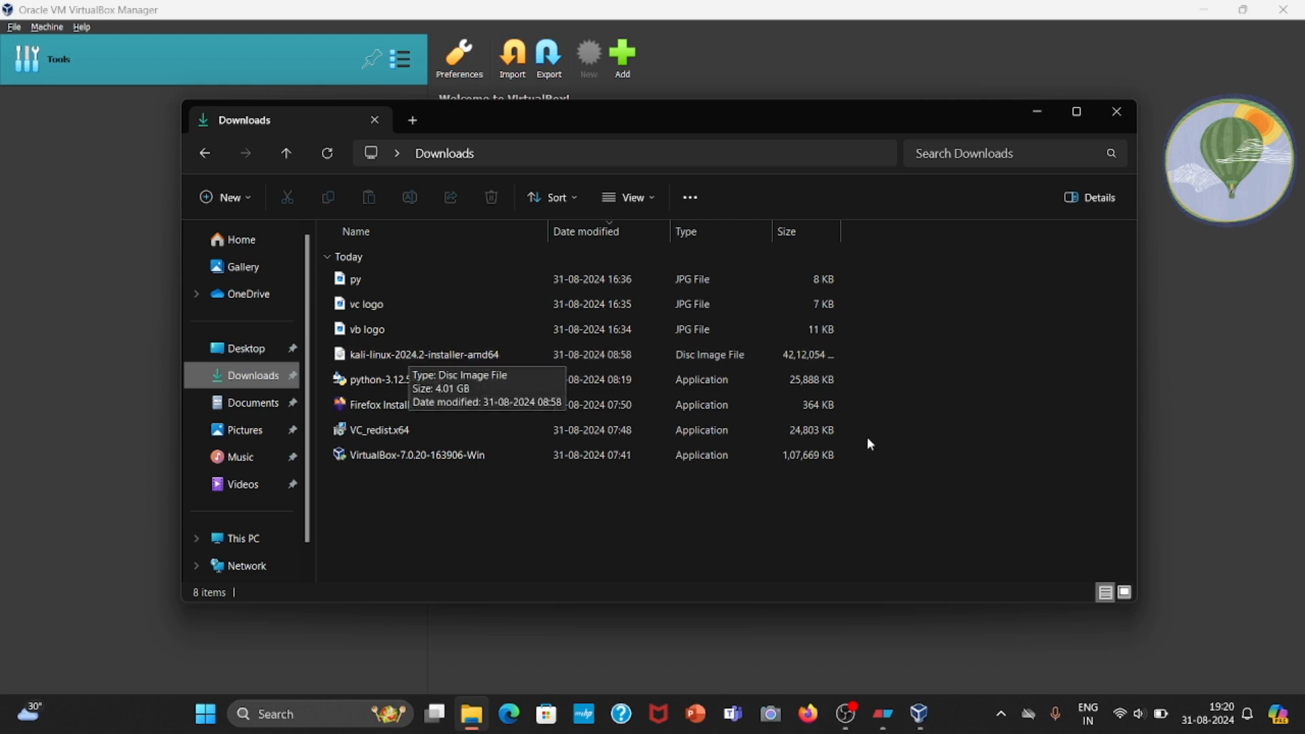
left_click(1185, 431)
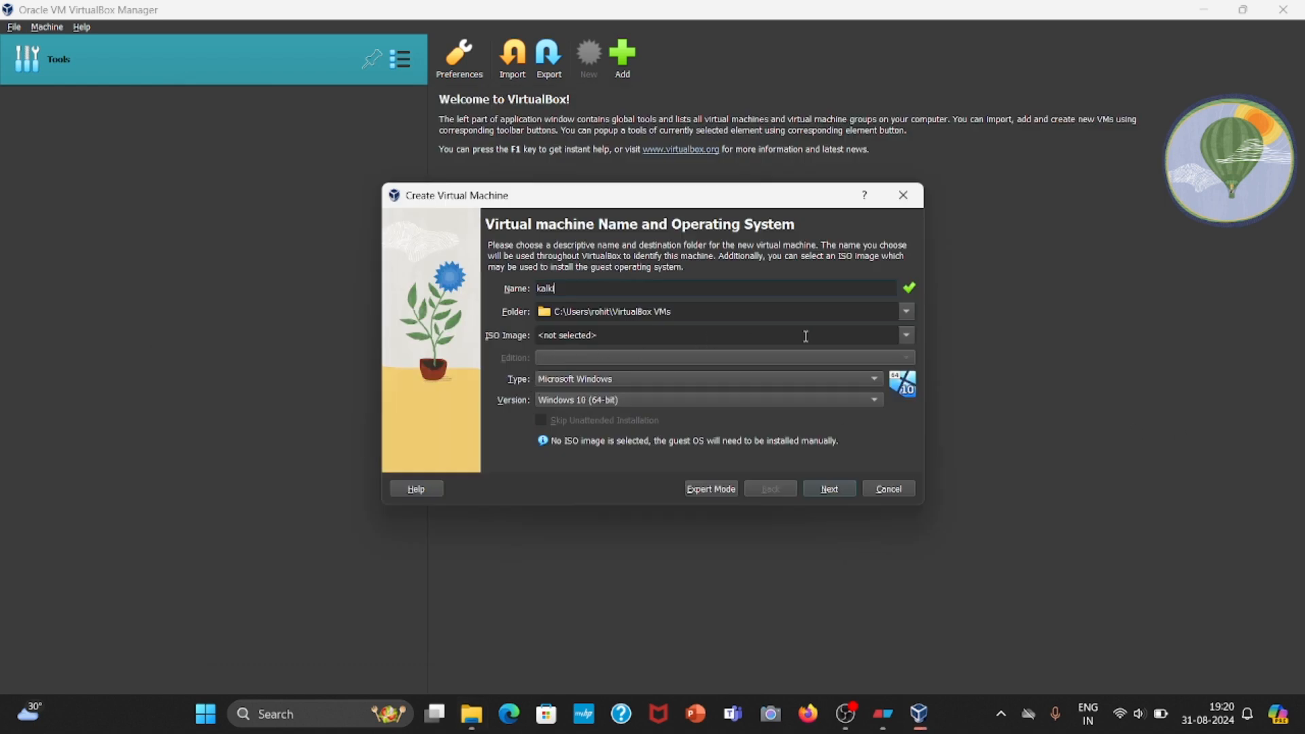
Choose kali-linux-2024.2-installer-amd64 from Downloads as the new virtual machine's ISO image and continue to the hardware settings.
left_click(908, 335)
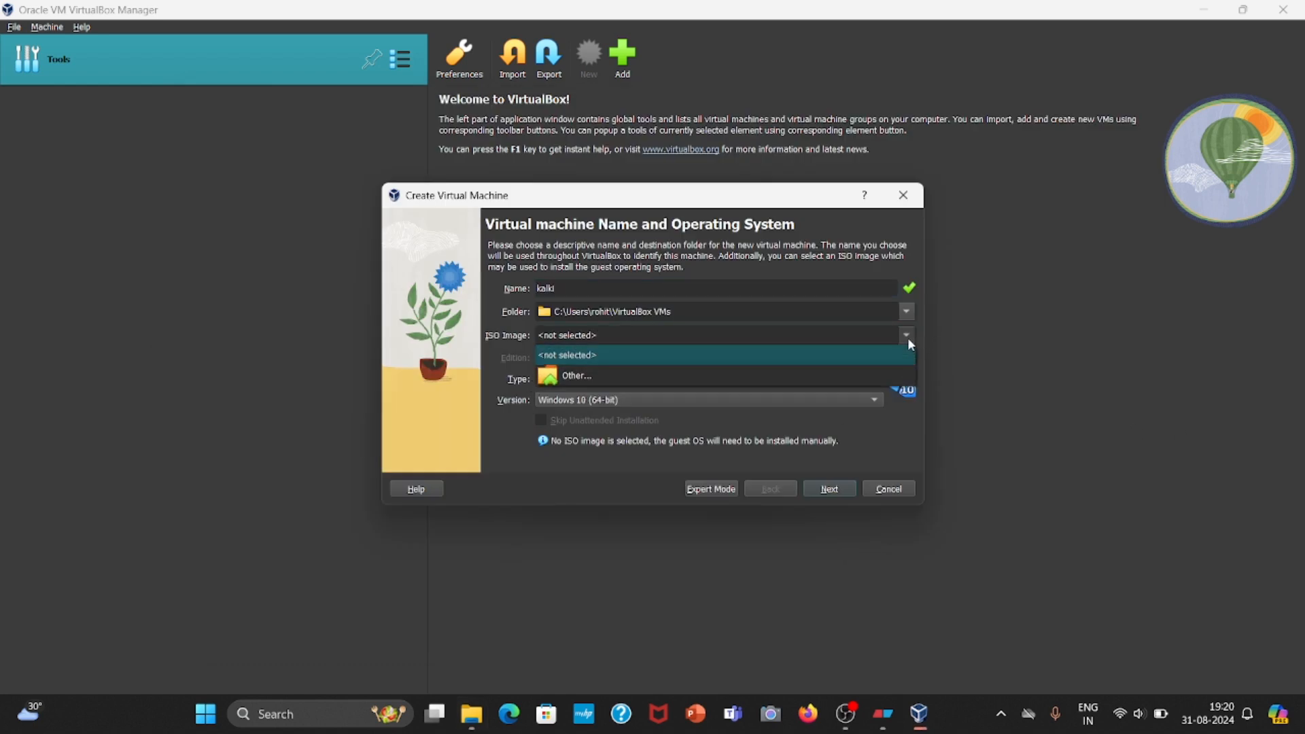
left_click(802, 376)
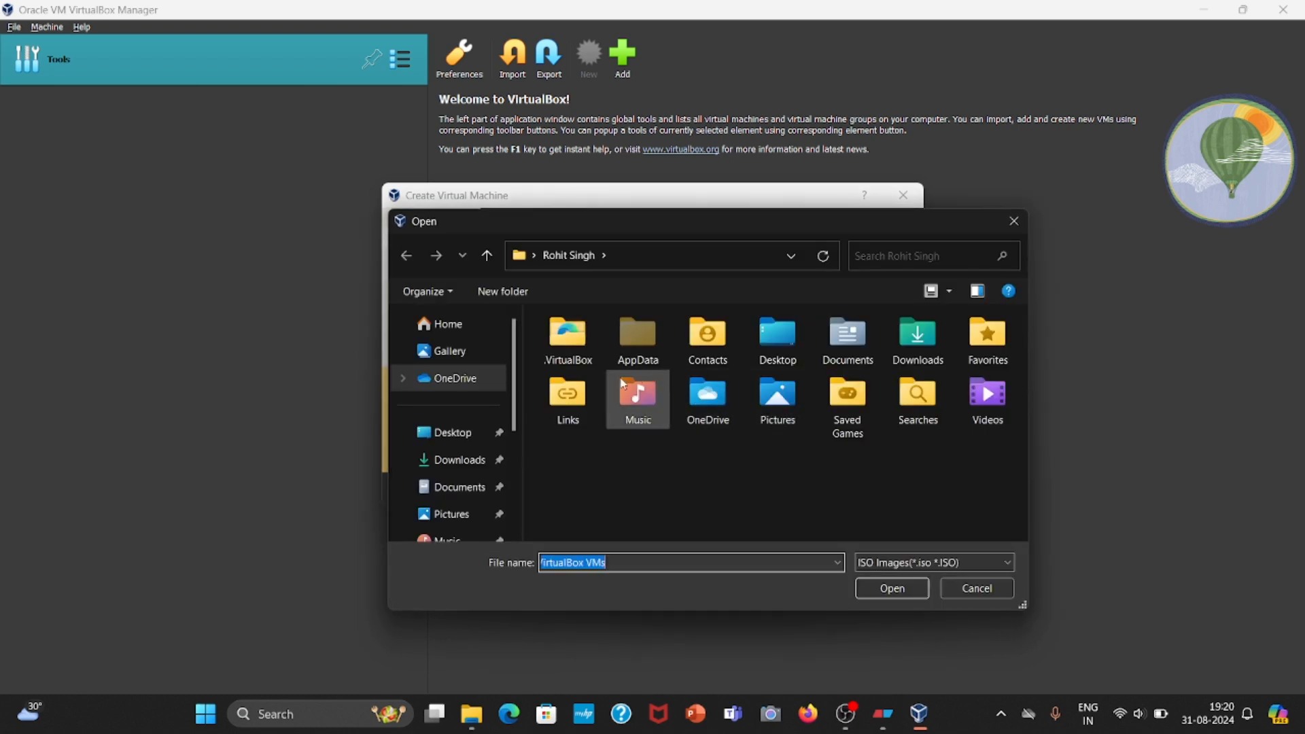
left_click(454, 460)
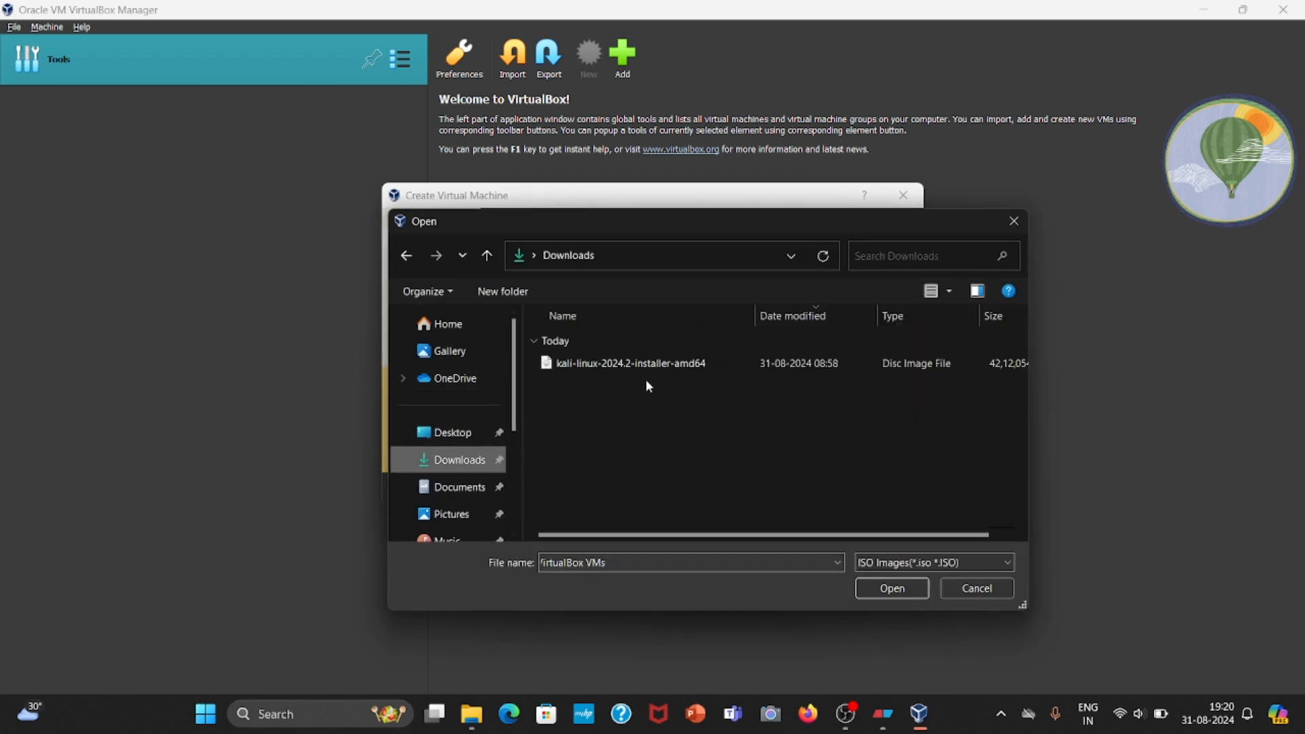
left_click(858, 369)
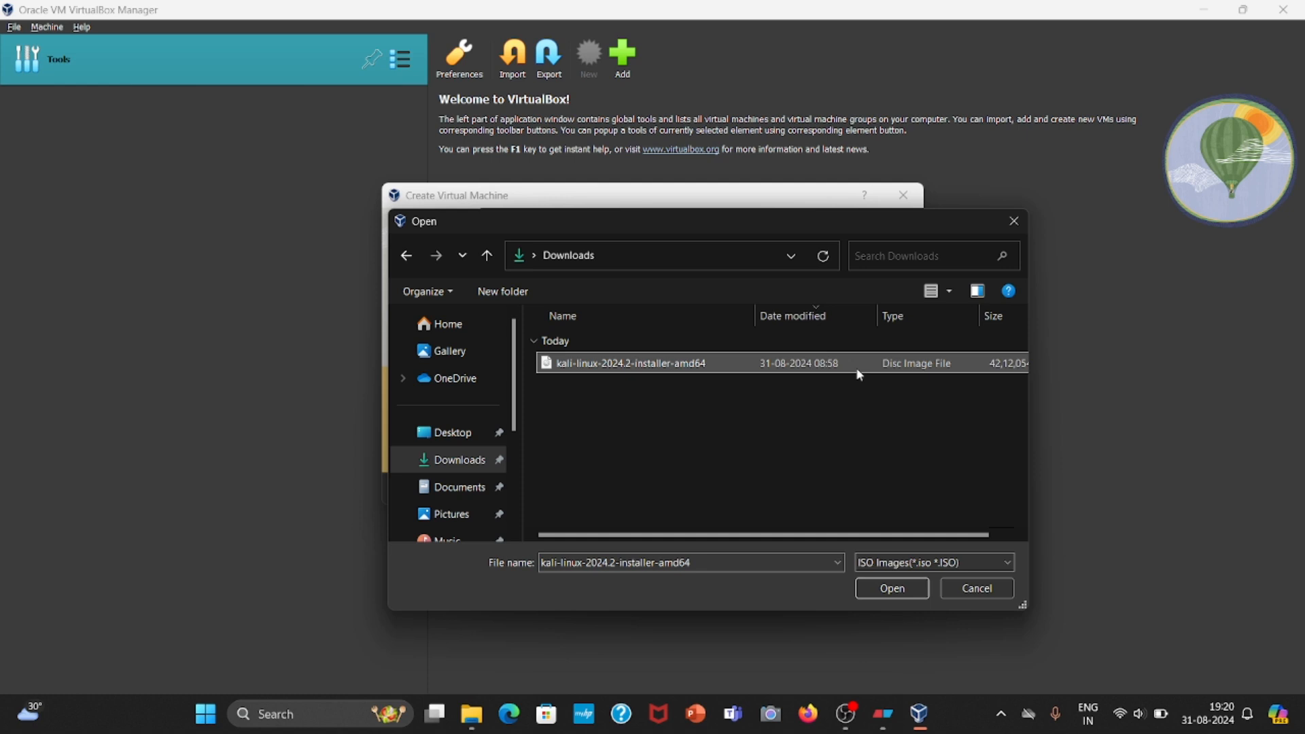
left_click(915, 589)
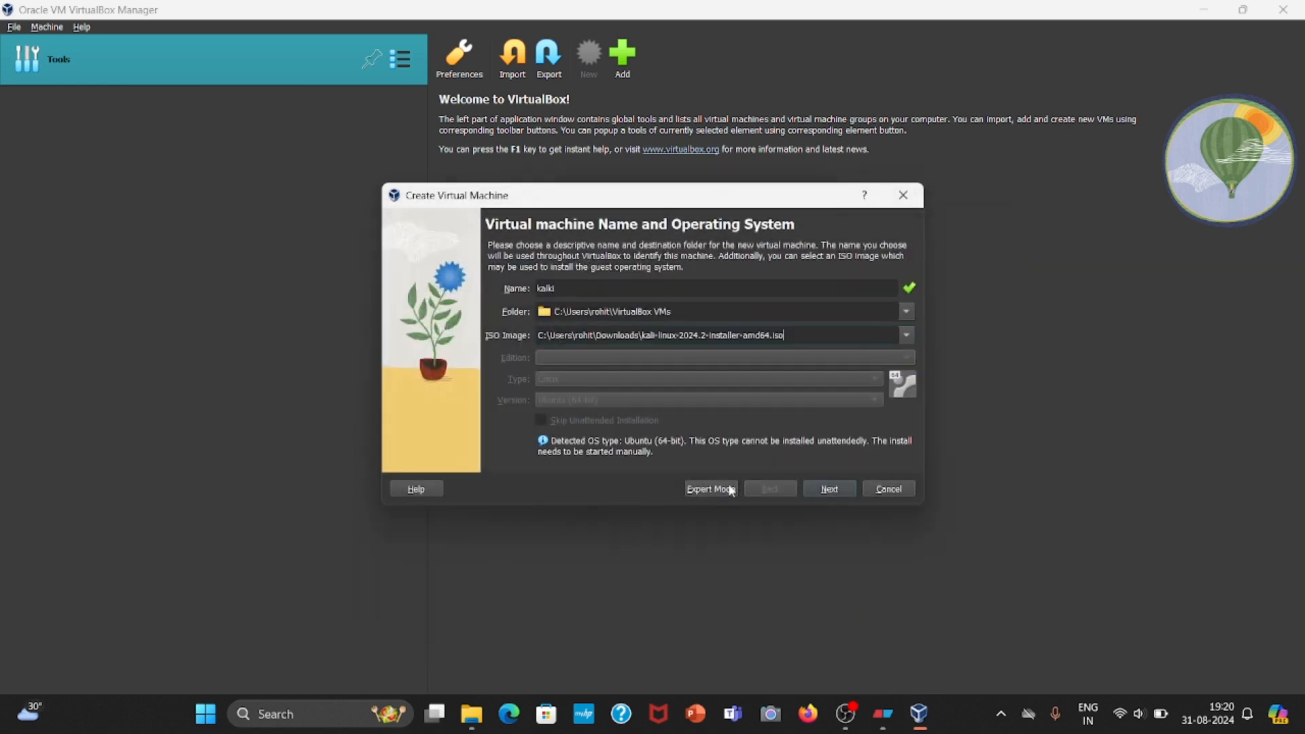
left_click(837, 496)
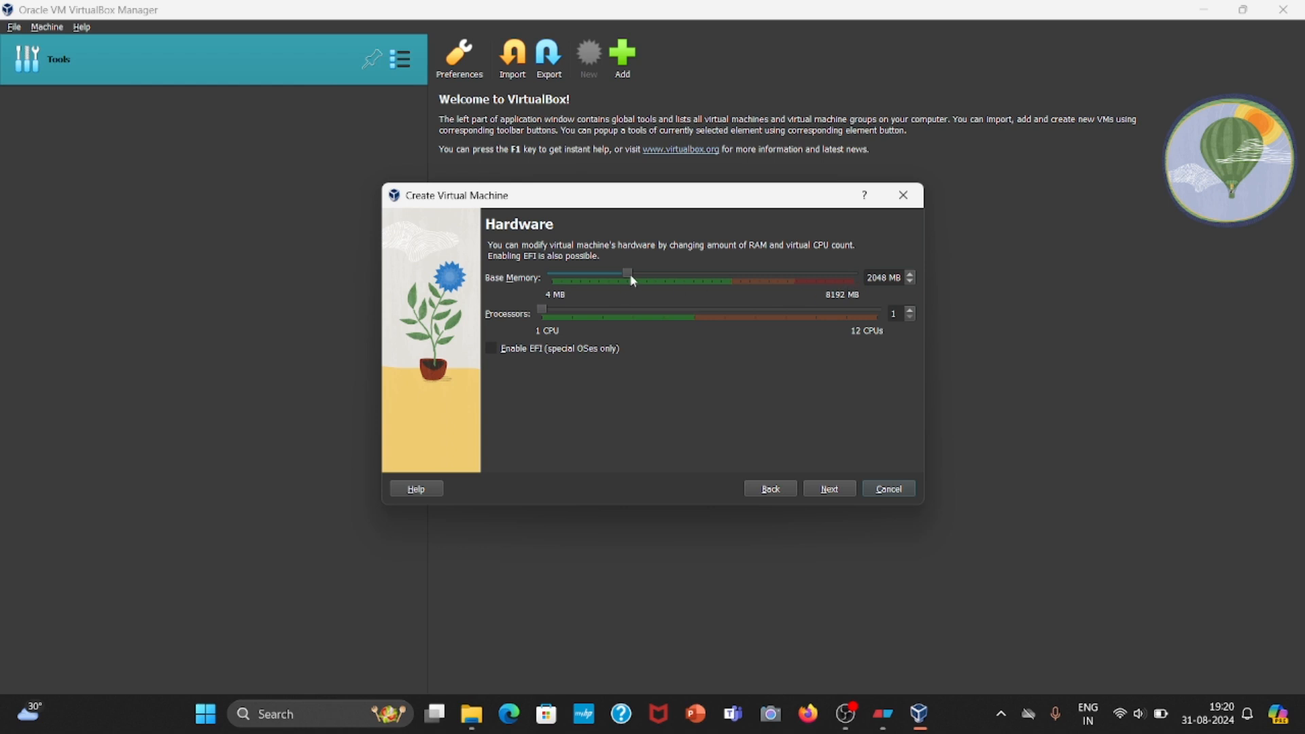
Set the virtual machine's base memory to 4096 MB and its processors to 4, and accept the hardware settings.
left_click_drag(628, 270, 702, 269)
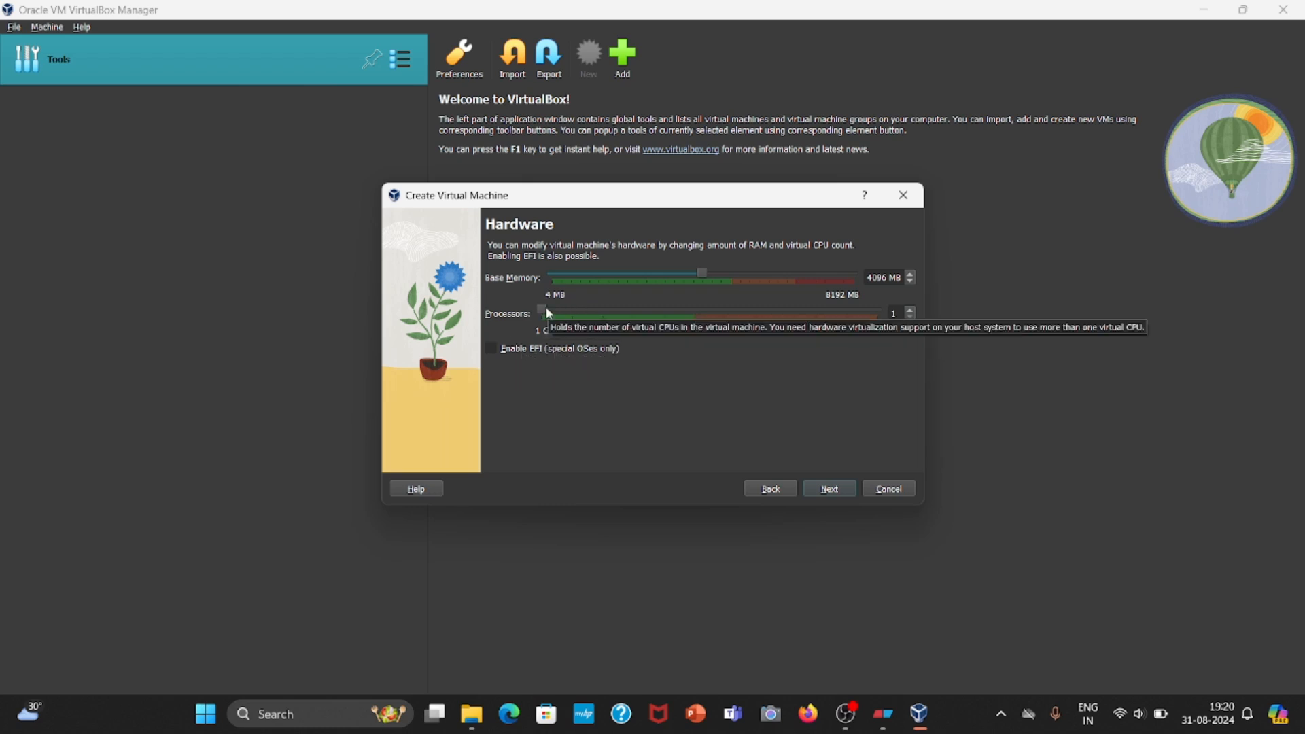
left_click_drag(543, 309, 596, 311)
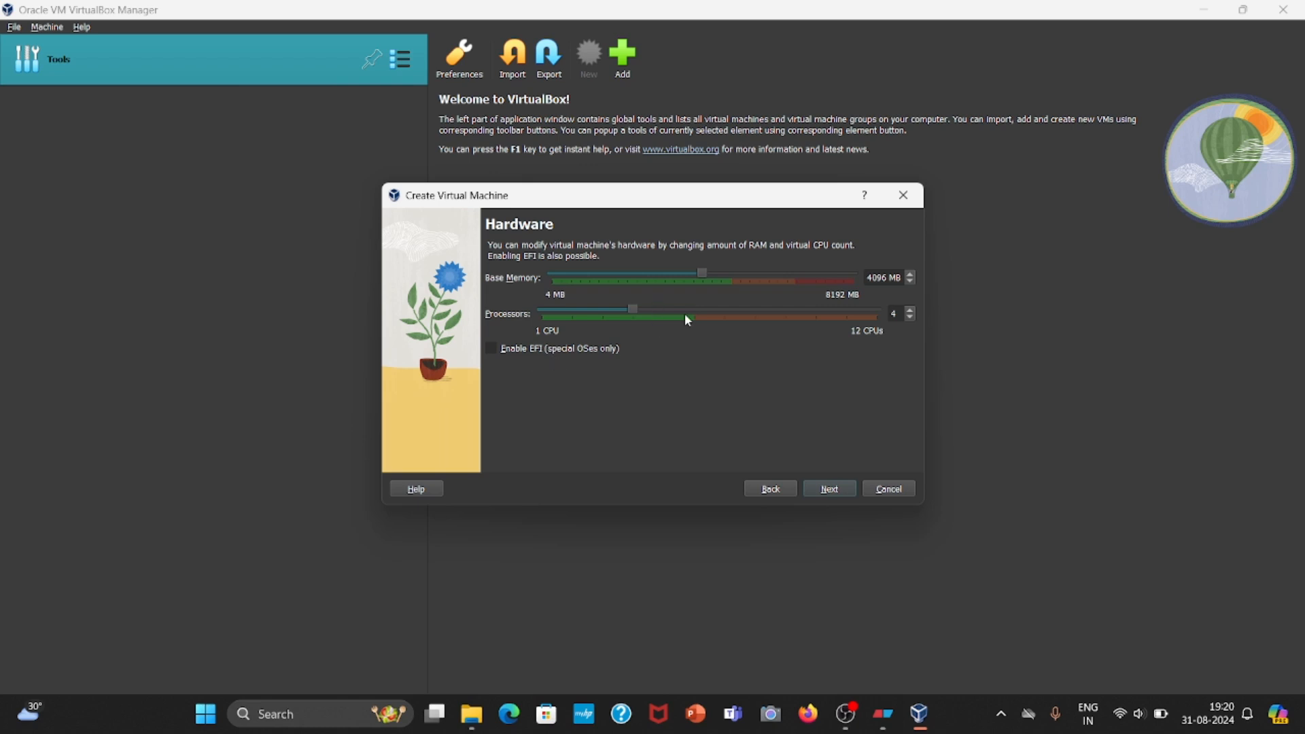
left_click(831, 490)
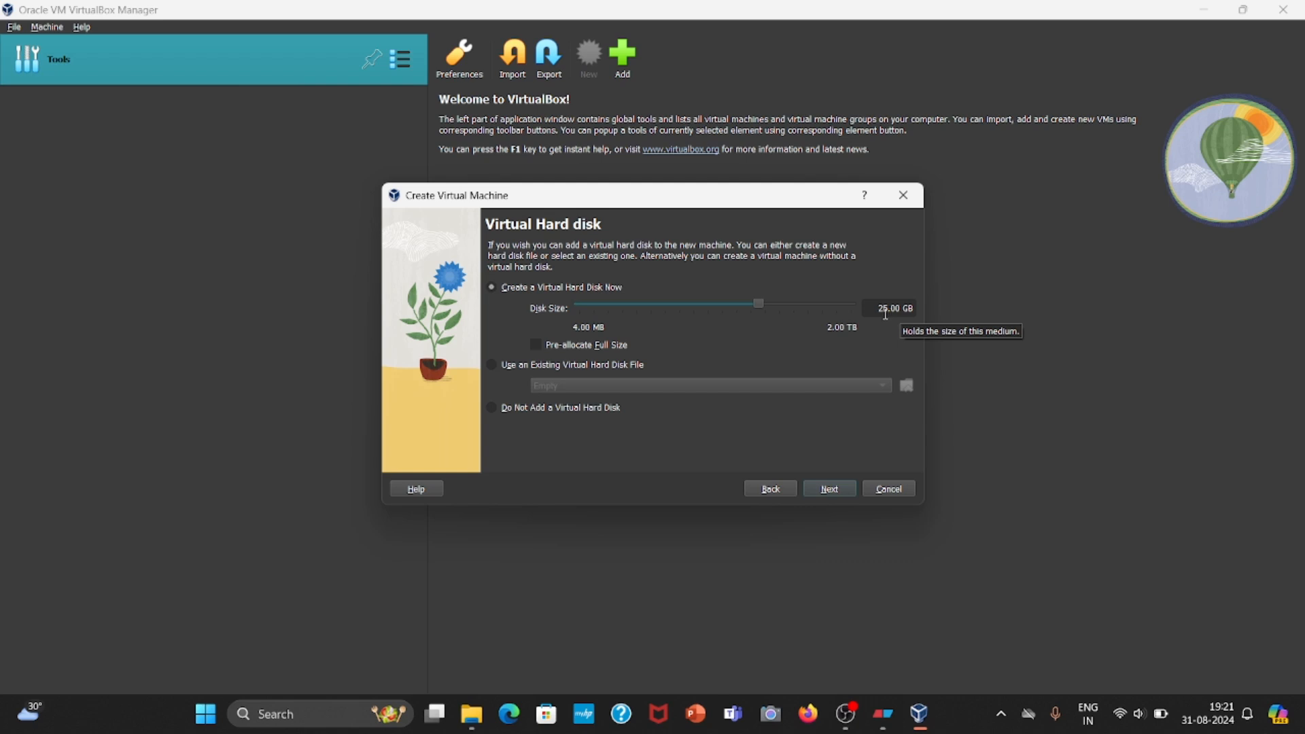
Set the new virtual hard disk's size to about 220.48 GB and finish creating the virtual machine.
left_click_drag(762, 313, 810, 321)
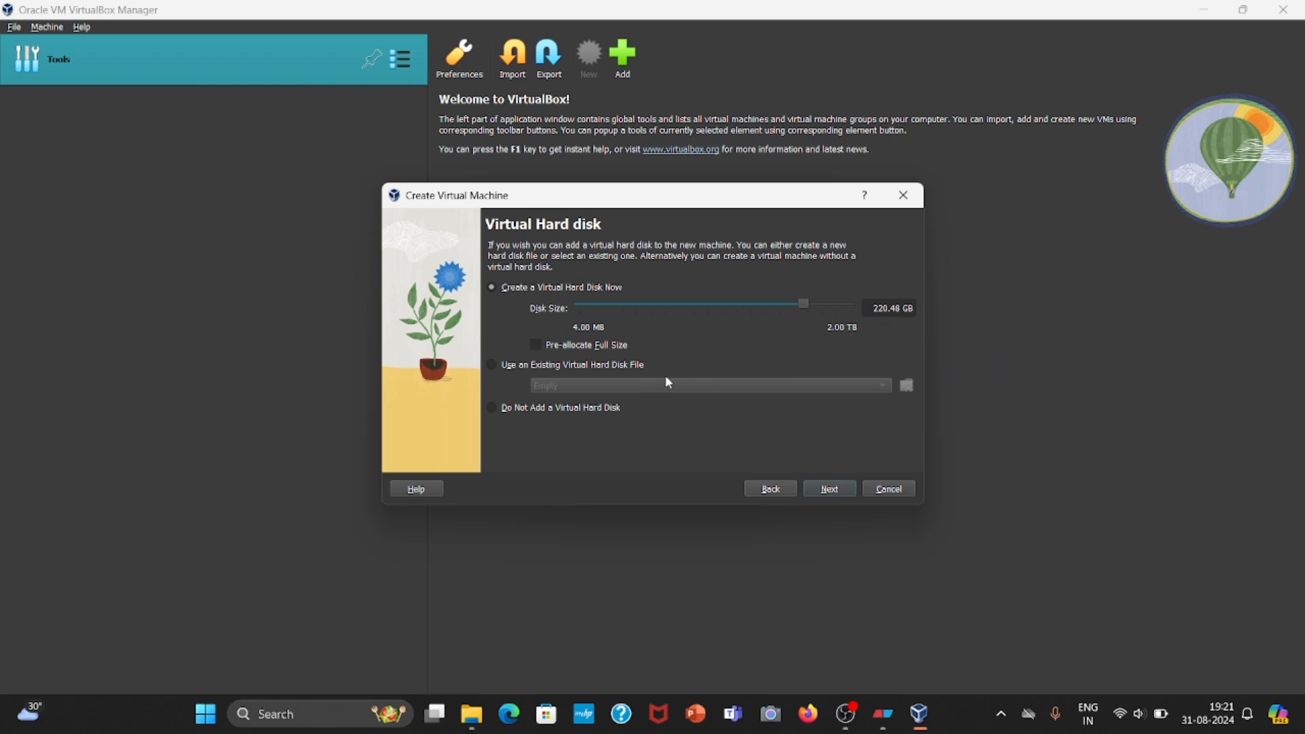
left_click(840, 493)
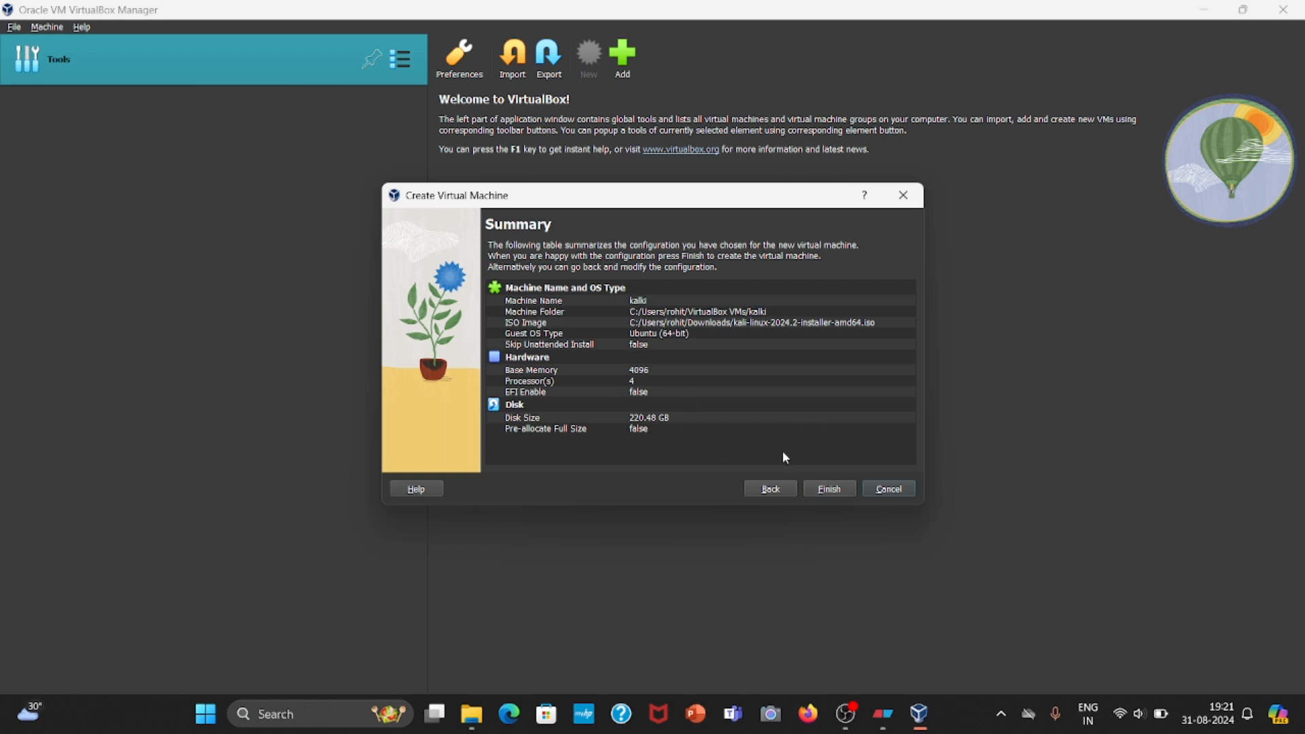
left_click(830, 490)
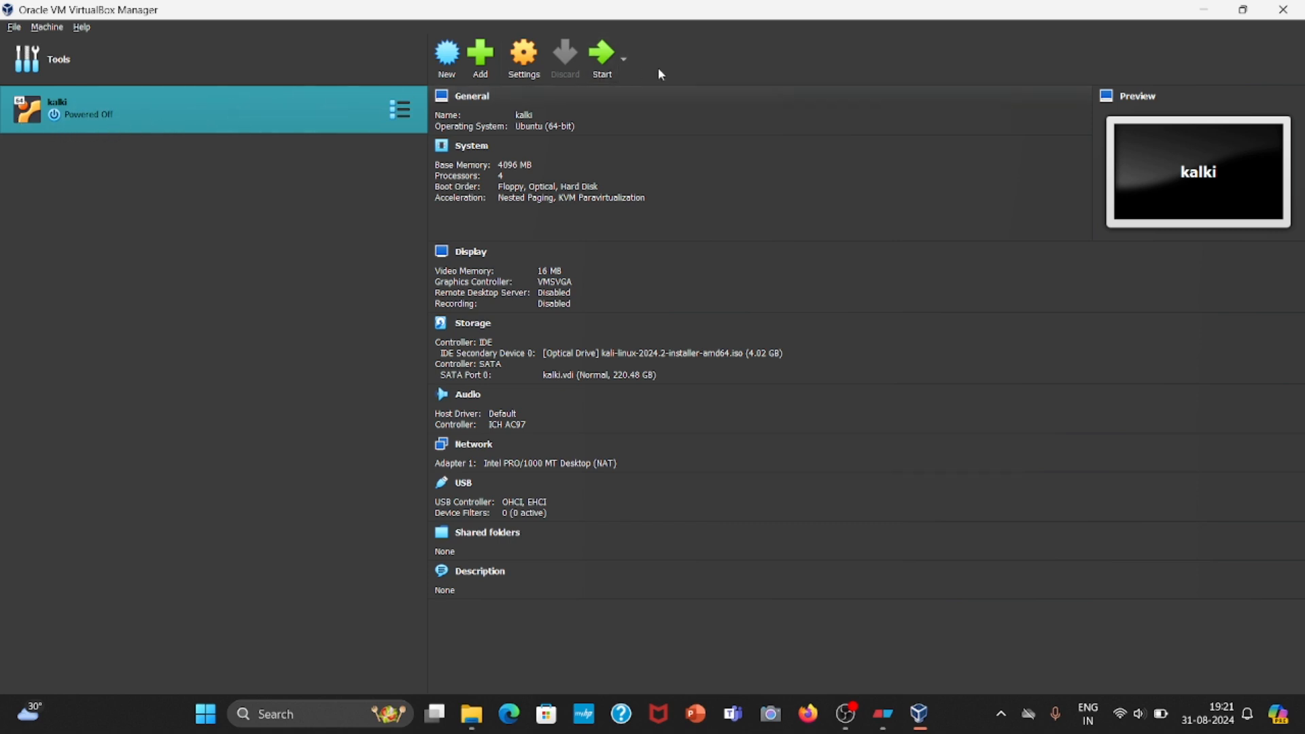
Start the kalki virtual machine, begin the Kali Linux graphical install, and accept English as the installation language.
left_click(601, 68)
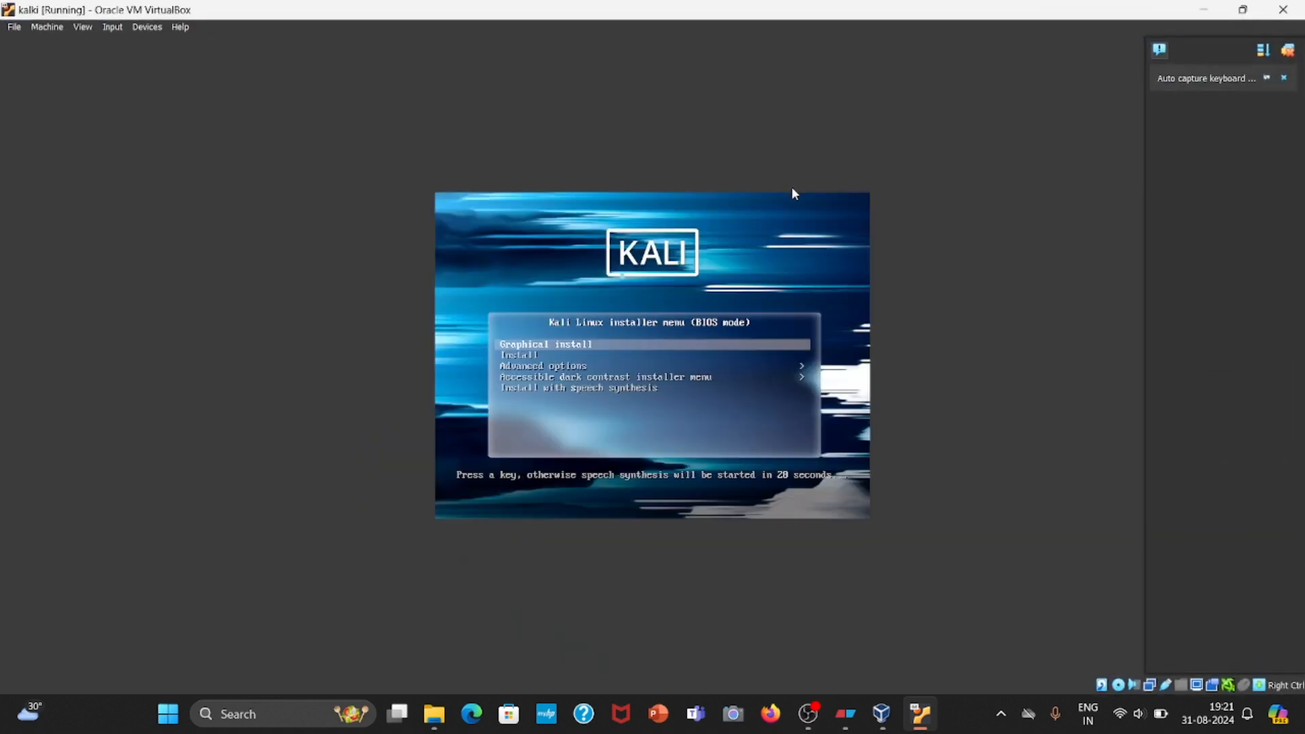
key("Return")
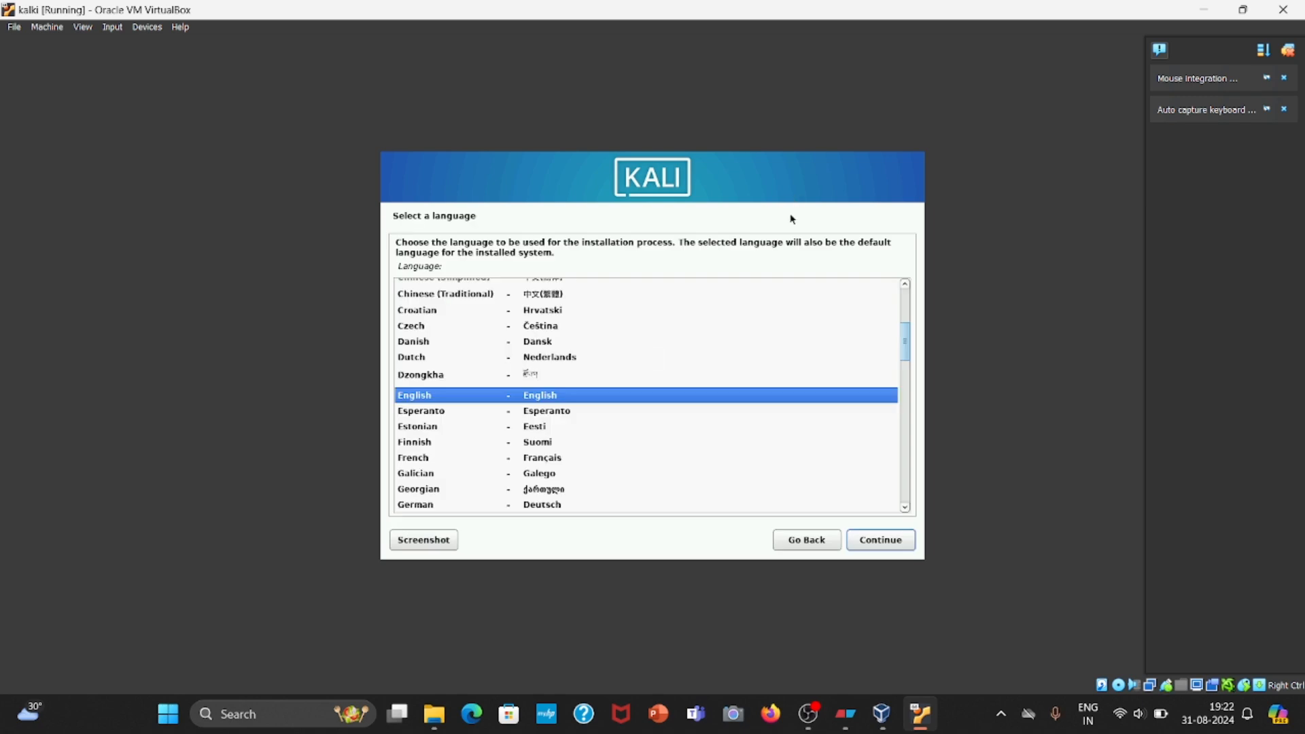
left_click(898, 544)
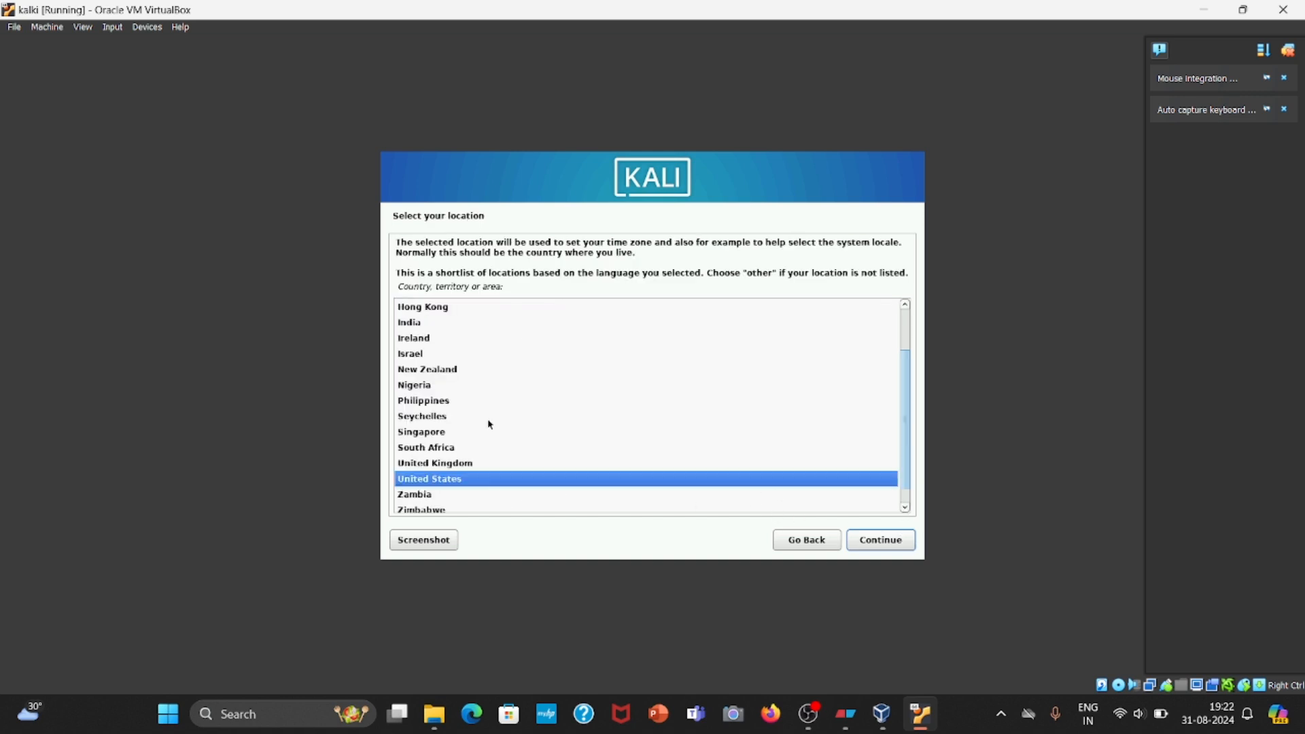
Set the installation's location to India and accept American English as the keyboard layout.
scroll(487, 425, "up", 1)
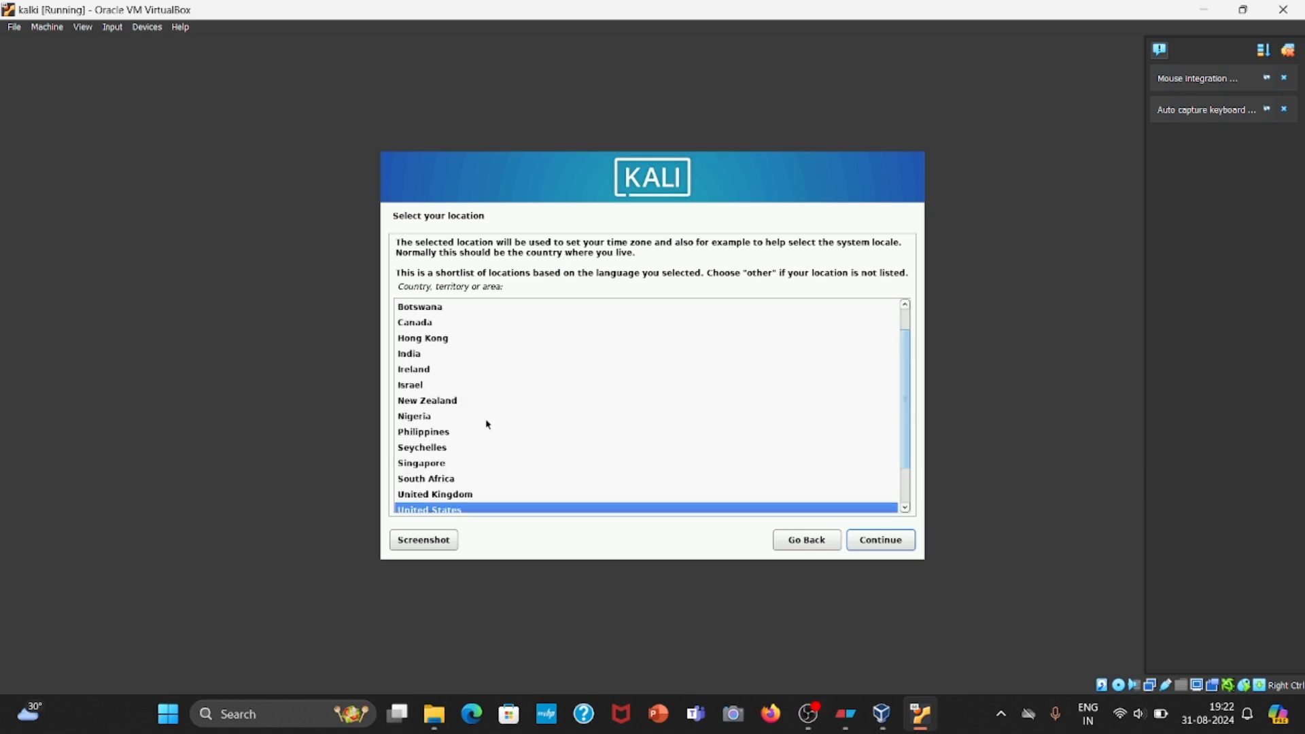
left_click(420, 358)
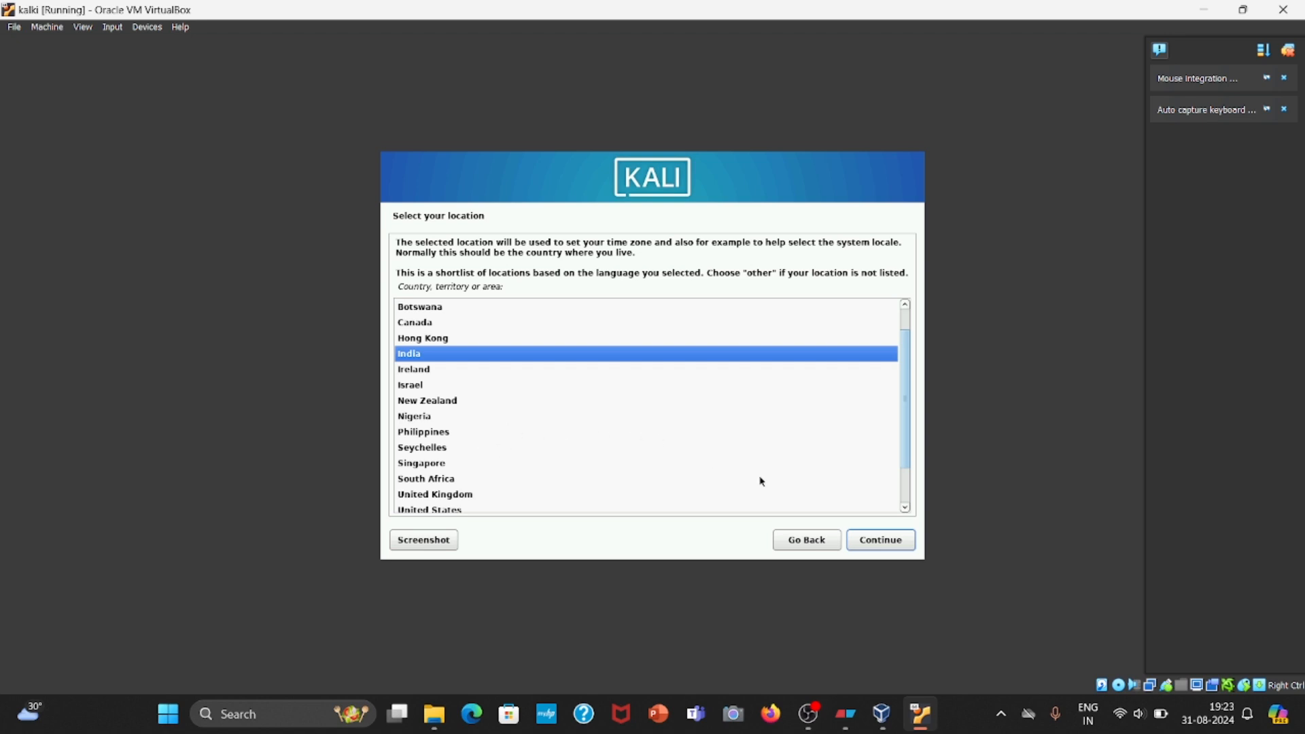
left_click(883, 547)
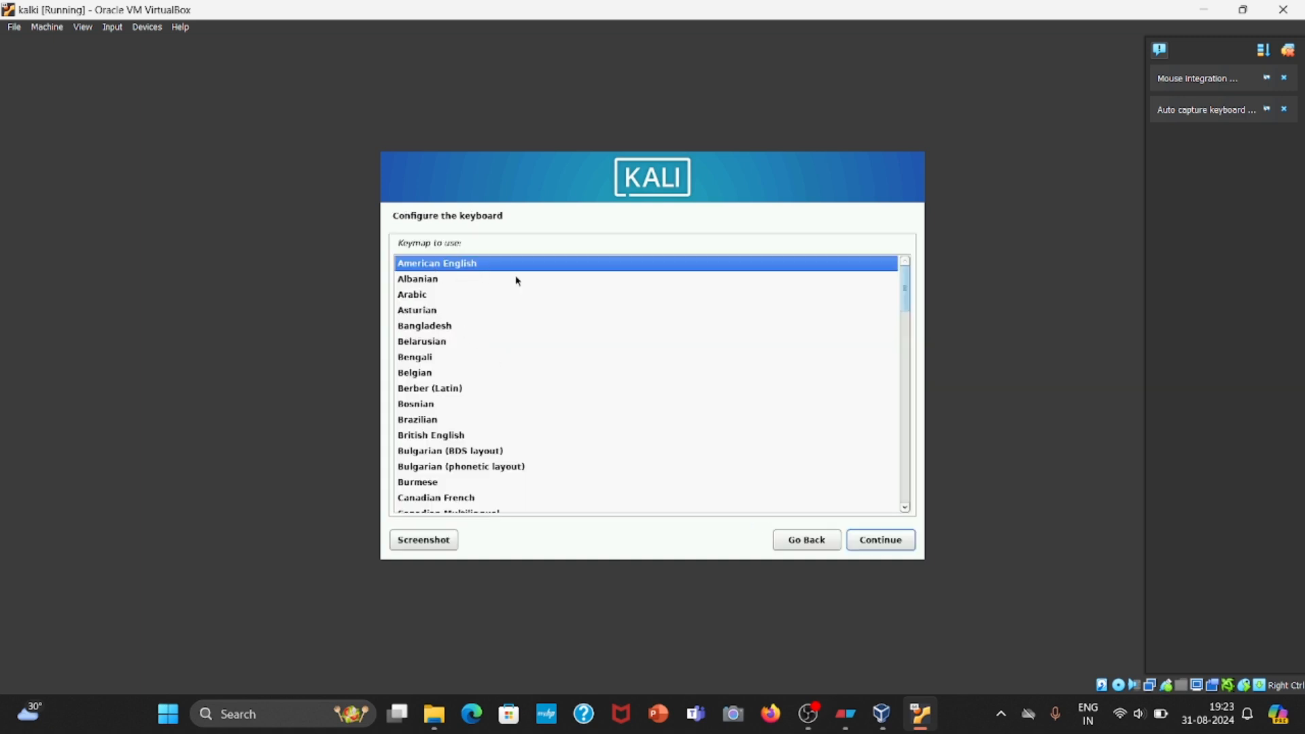
left_click(883, 543)
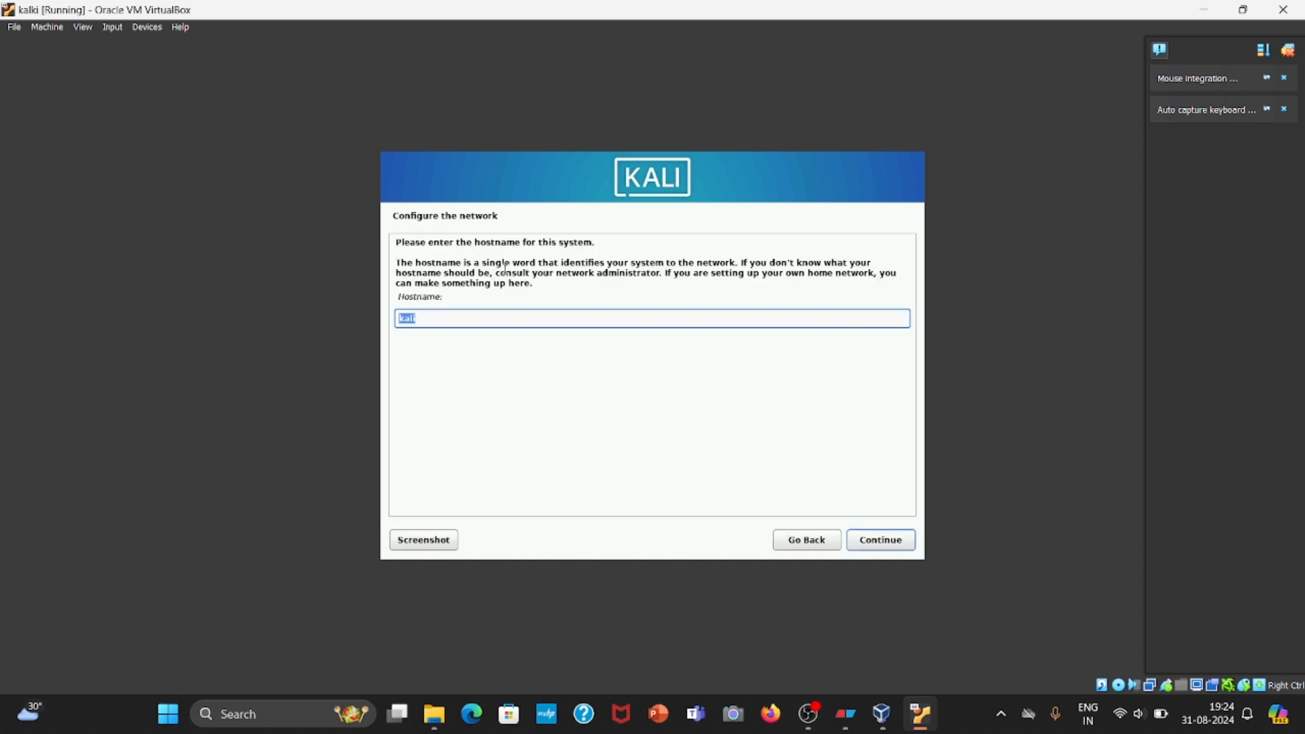
Set the system's hostname to kalki and leave the domain name blank.
type("kal")
key("BackSpace")
key("BackSpace")
key("BackSpace")
type("kalki")
left_click(881, 544)
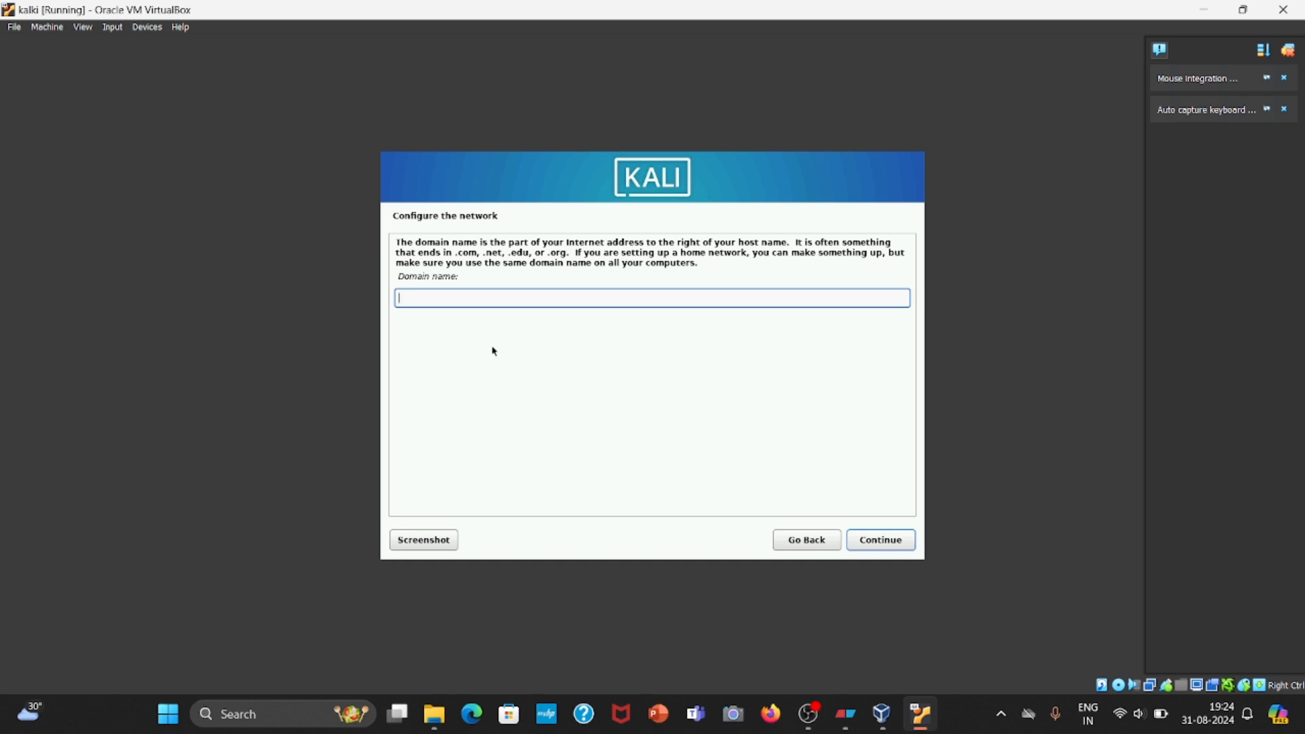
left_click(884, 548)
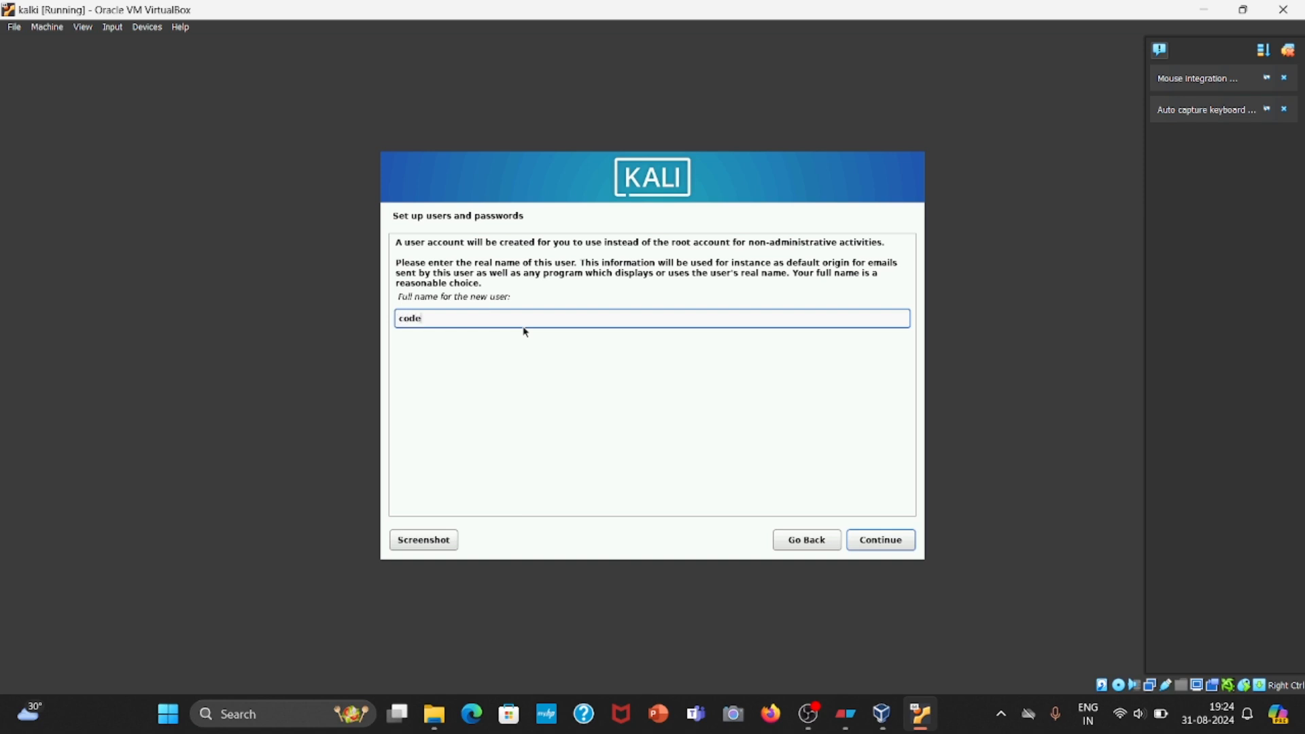
Accept codex as the new user's full name and username, and enter and confirm the account password.
left_click(898, 544)
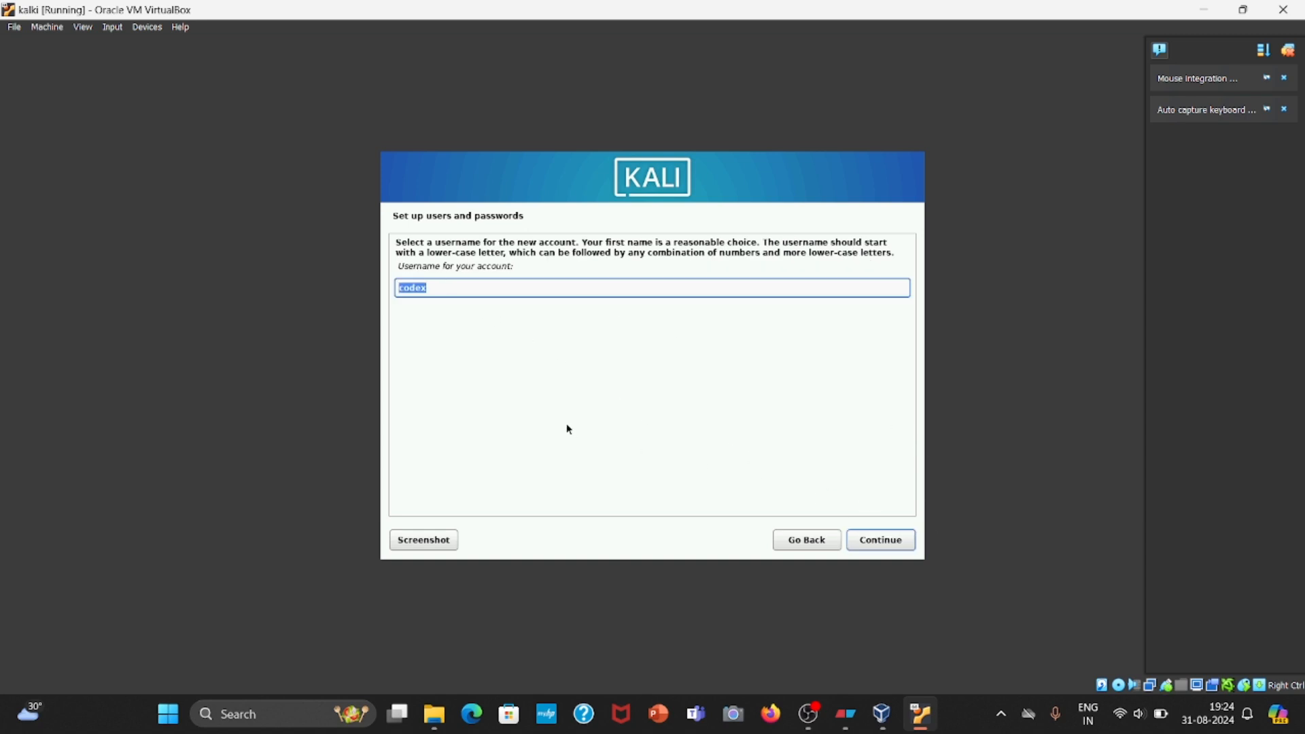
left_click(889, 542)
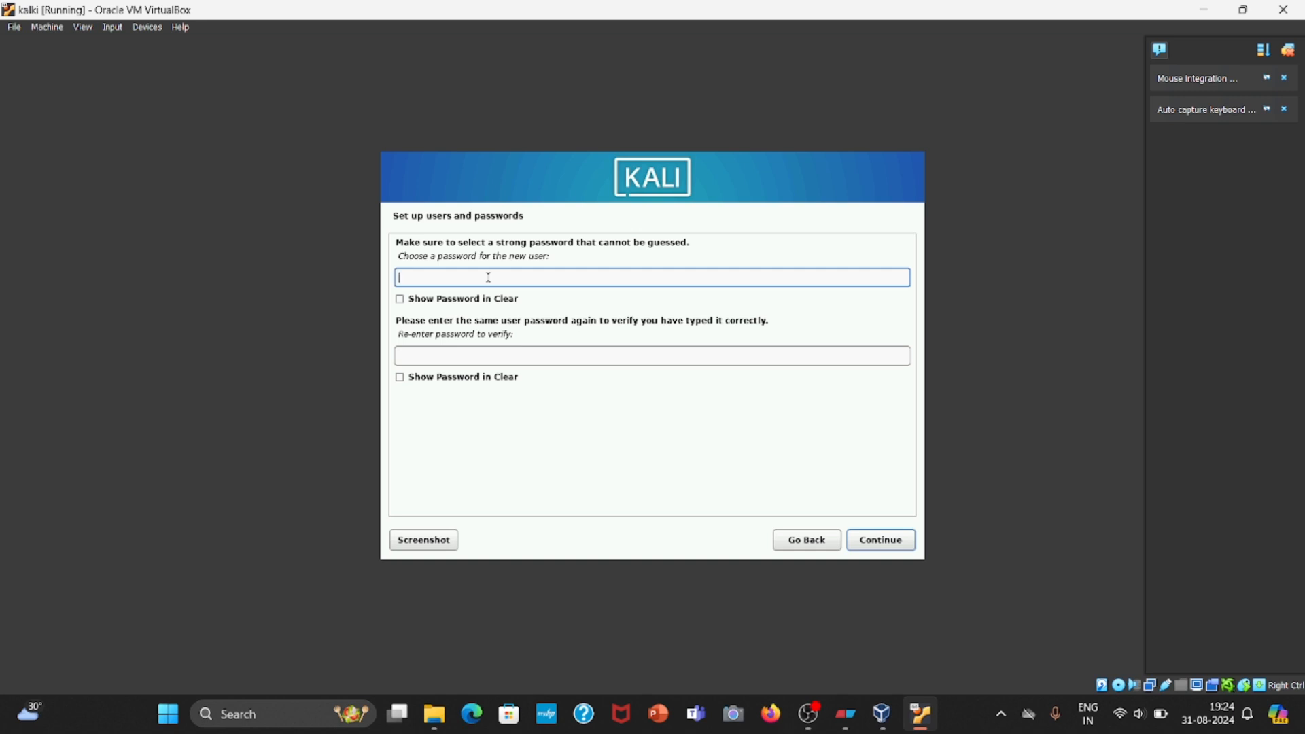
type("k")
left_click(534, 360)
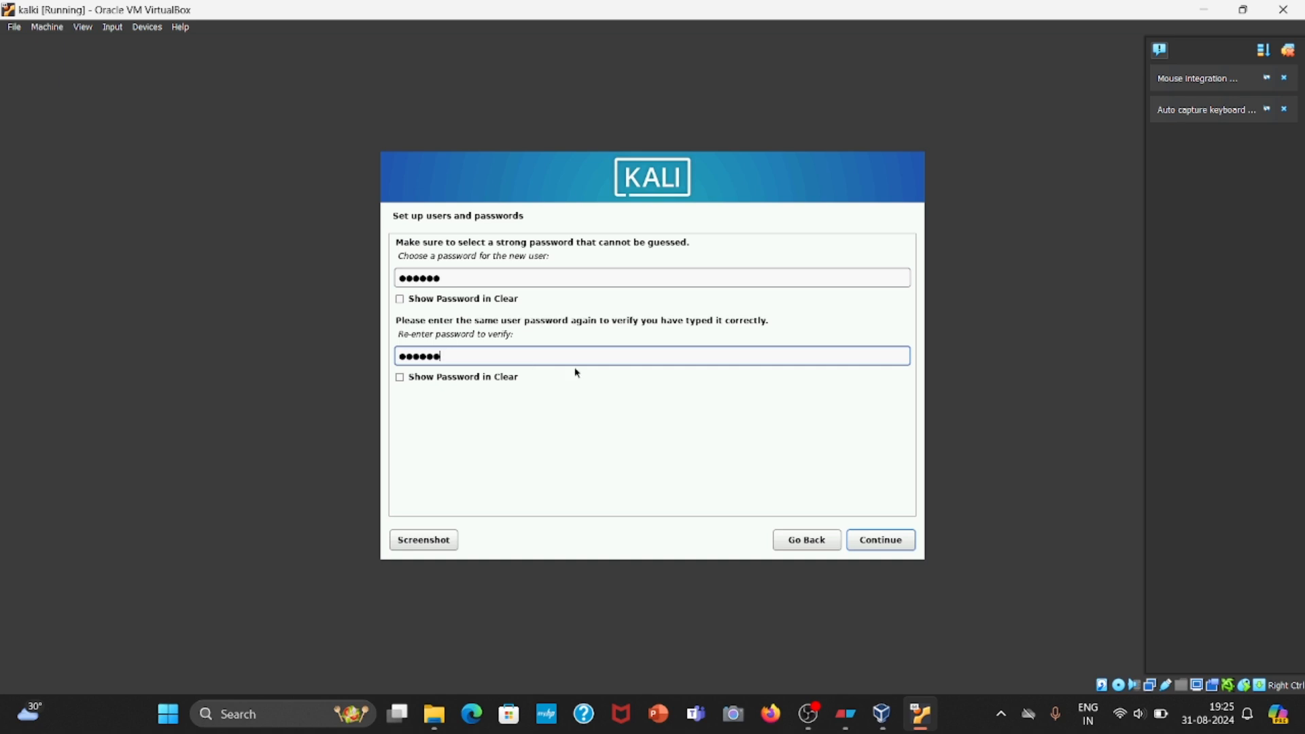
left_click(882, 542)
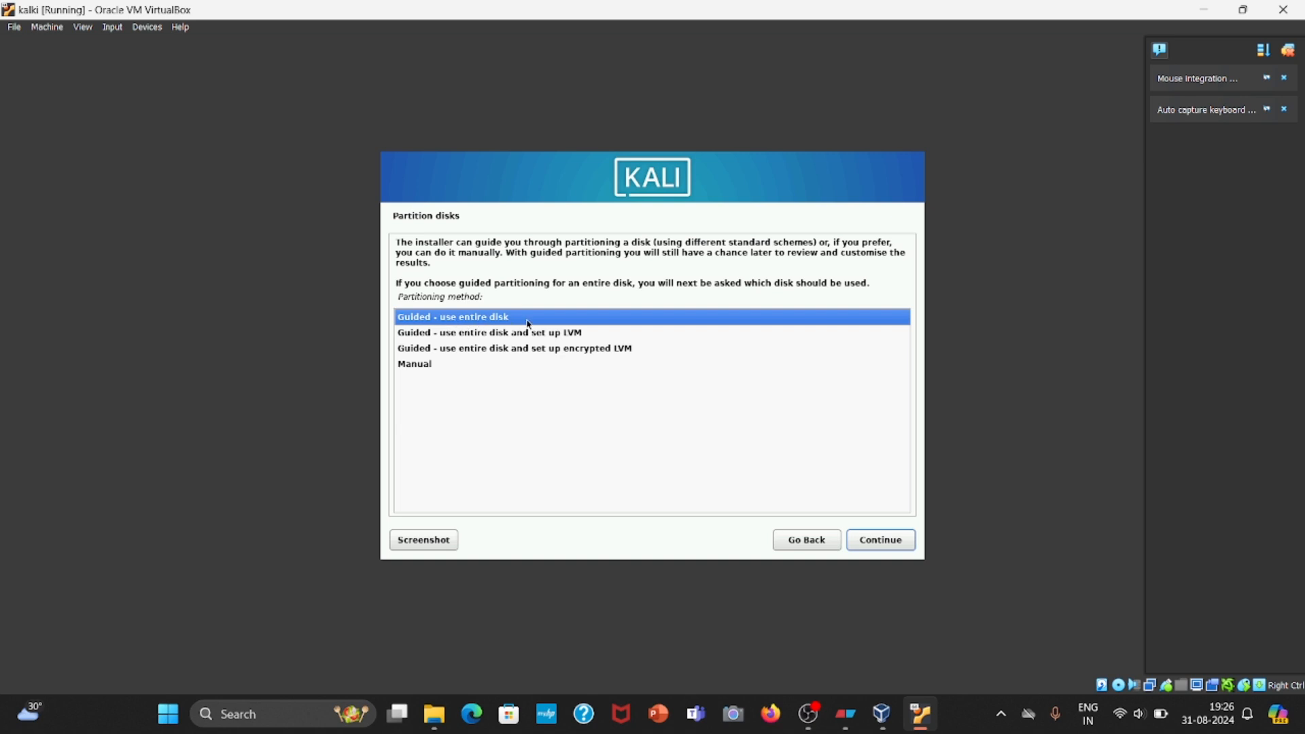
Partition the entire VBOX hard disk with guided partitioning and all files in one partition, and write the changes to disk.
left_click(888, 540)
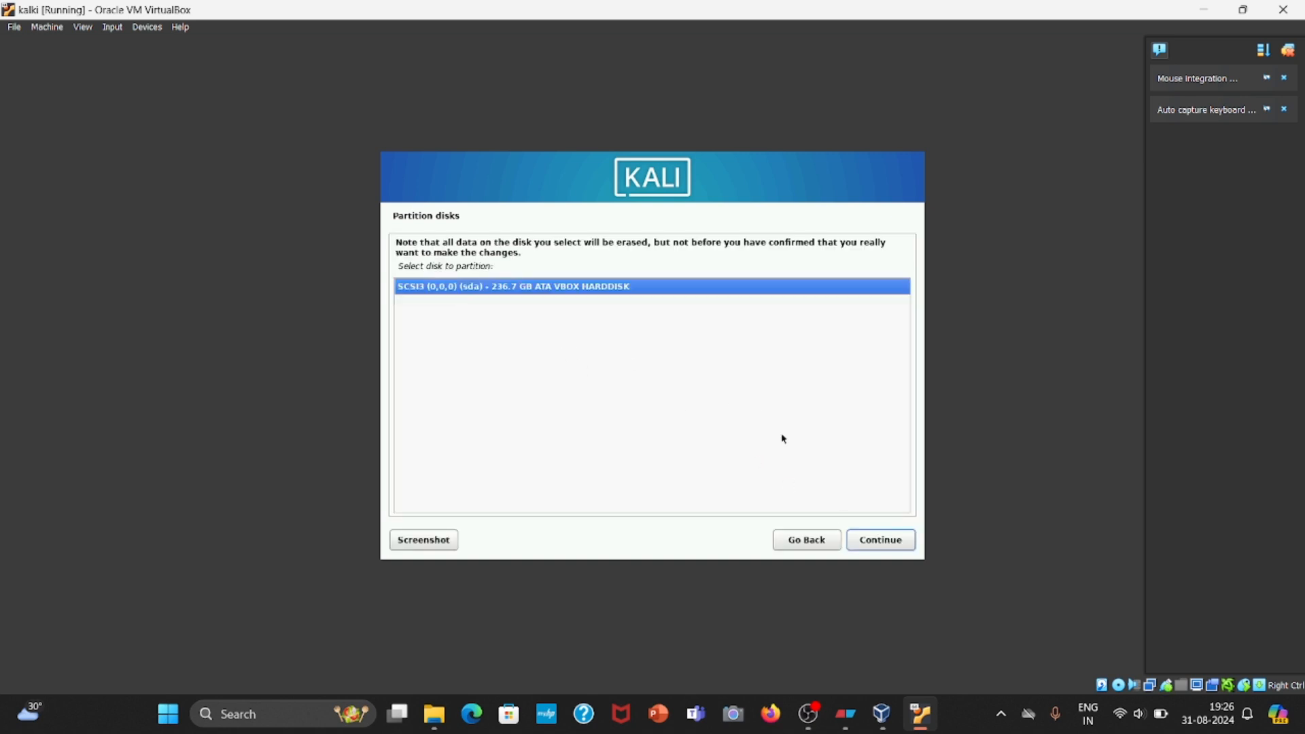
left_click(859, 539)
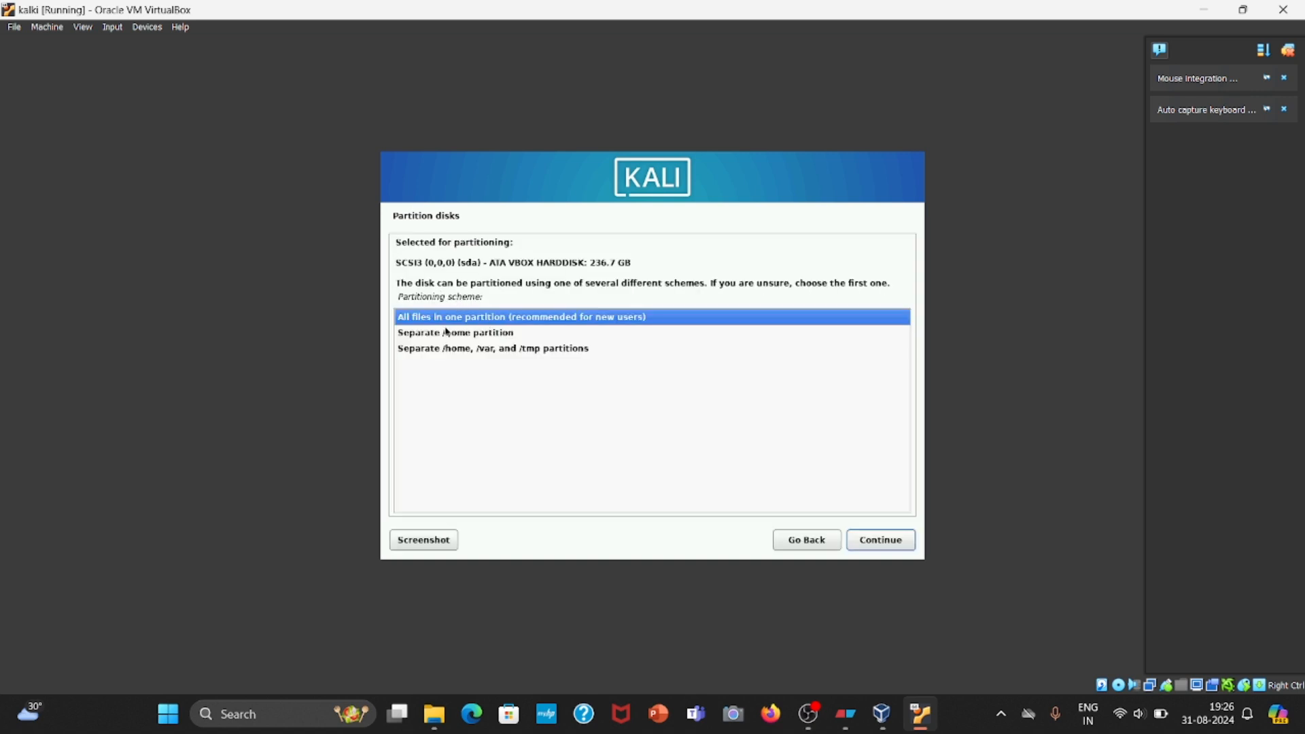
left_click(869, 540)
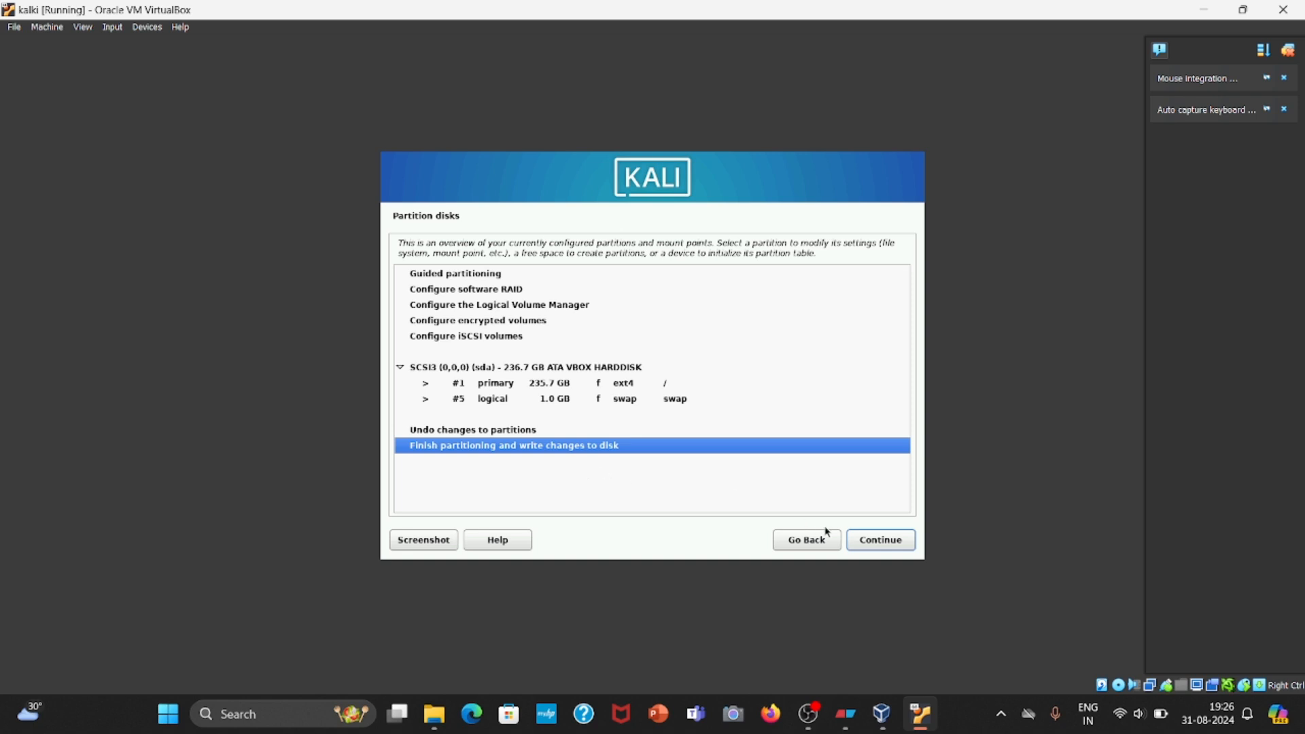
left_click(879, 545)
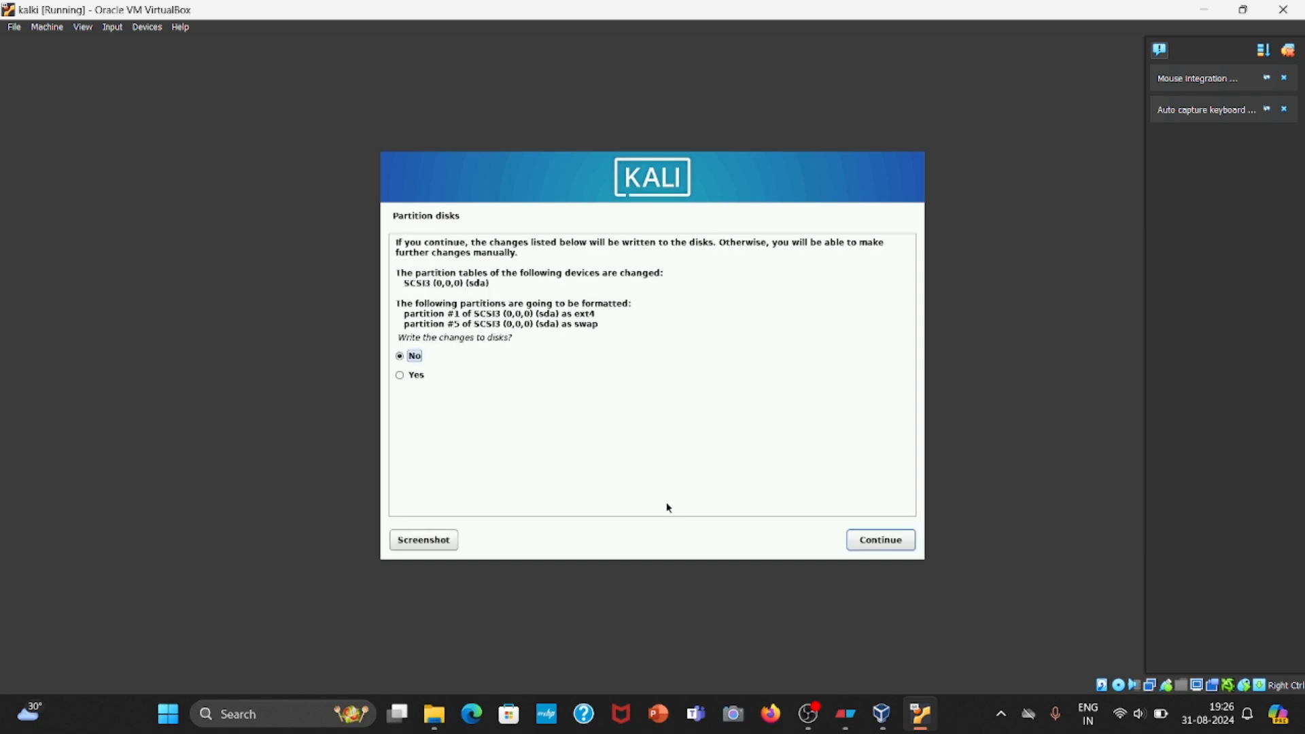
key("Down")
left_click(896, 540)
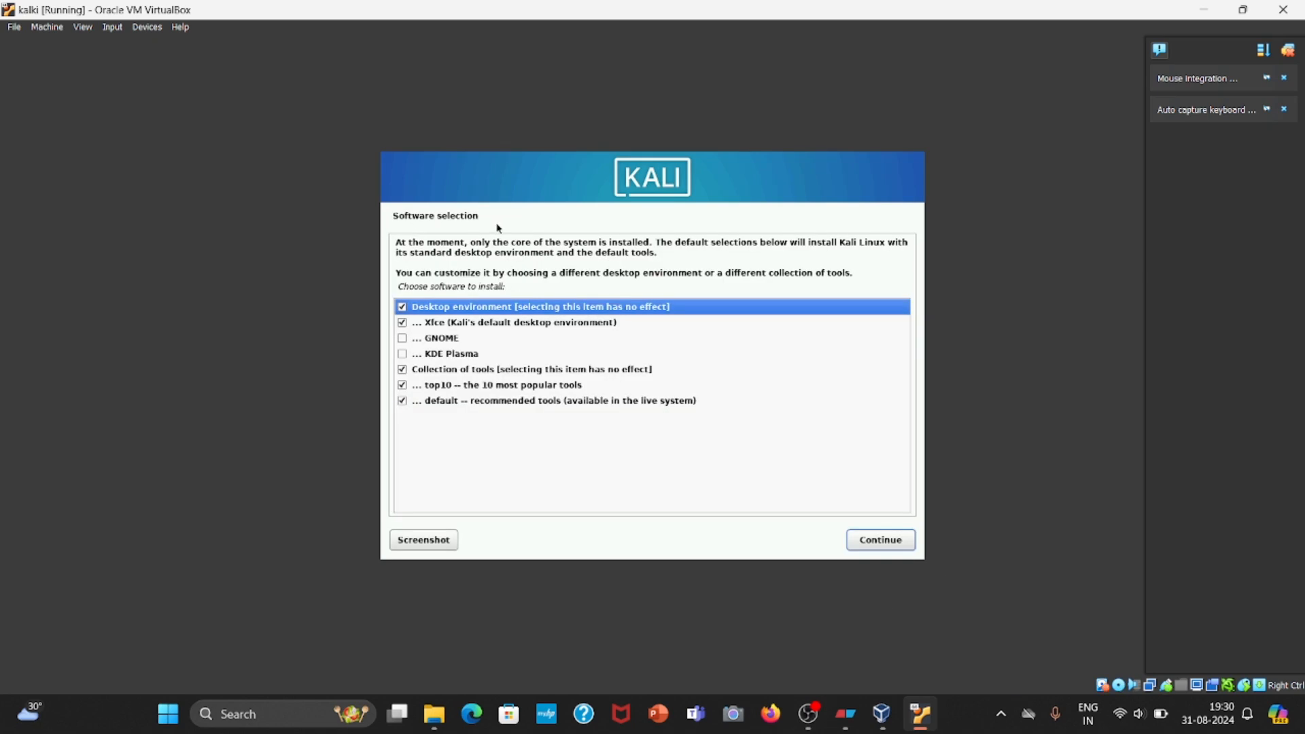
Add GNOME to the default software selection and use gdm3 as the default display manager.
left_click(402, 339)
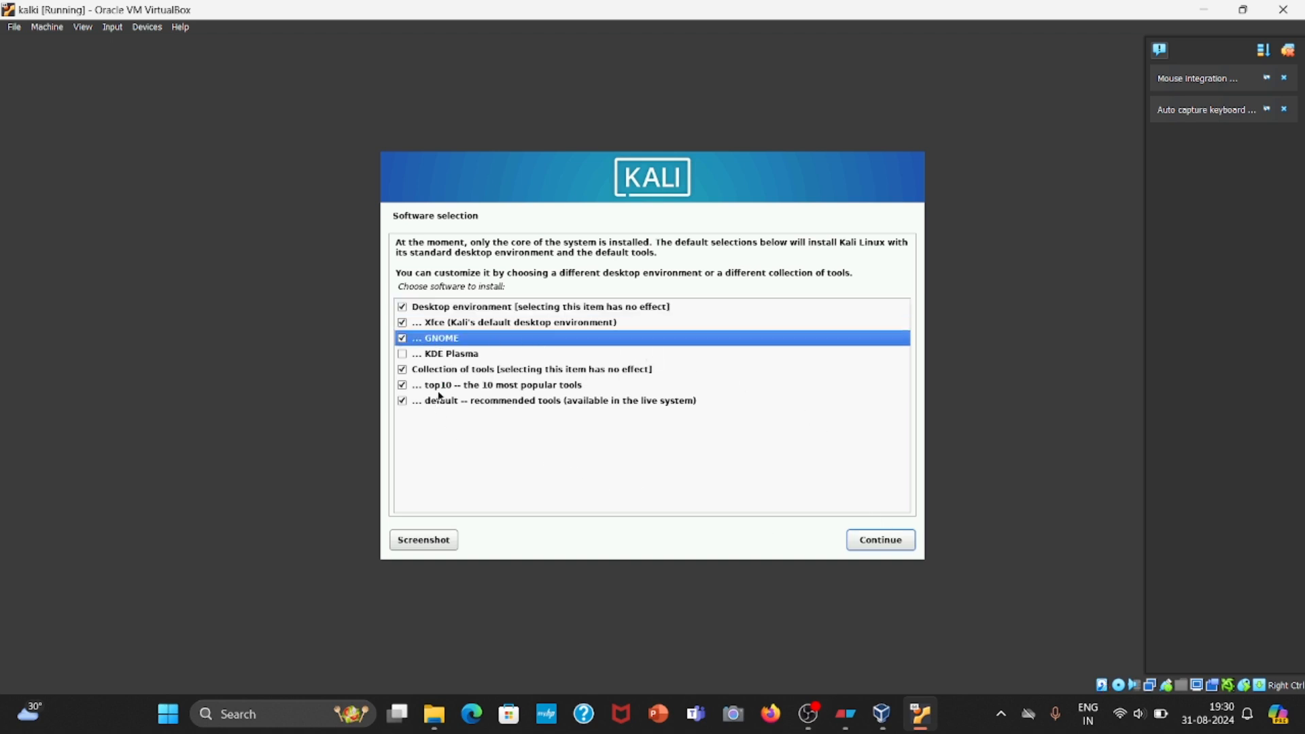
left_click(881, 550)
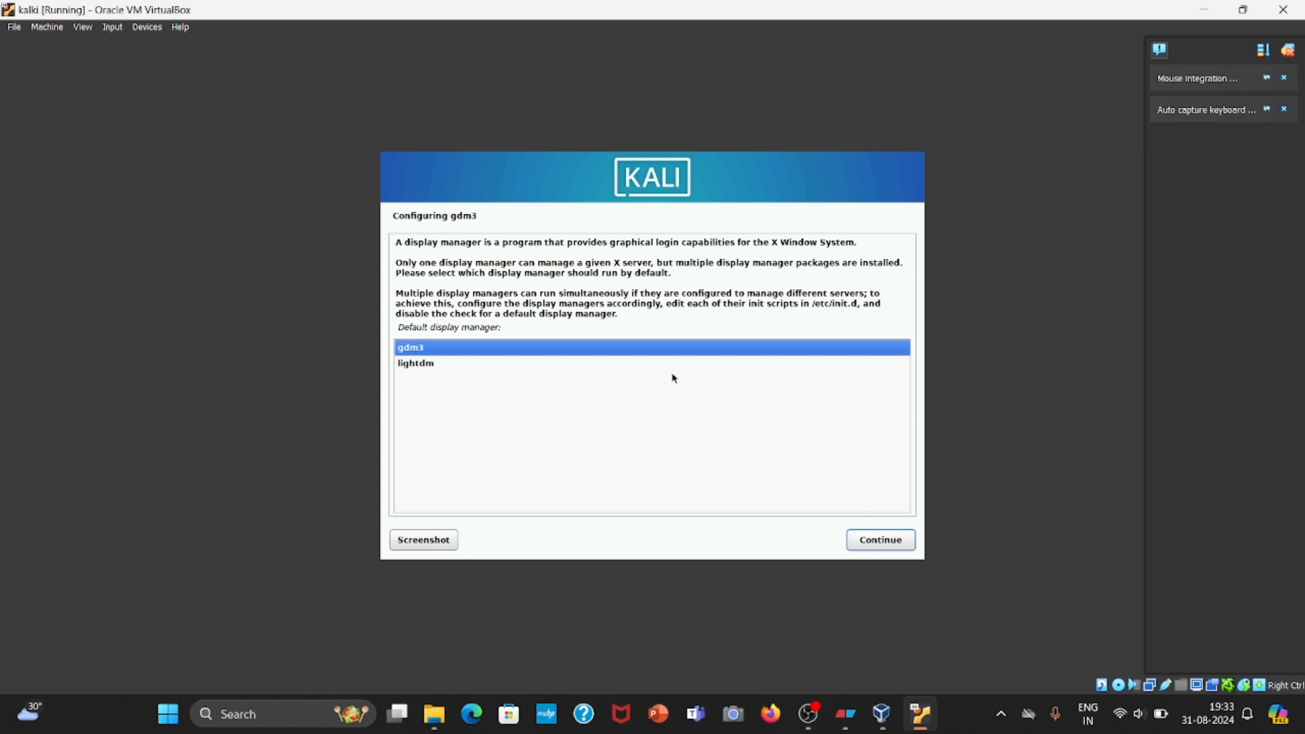
left_click(887, 540)
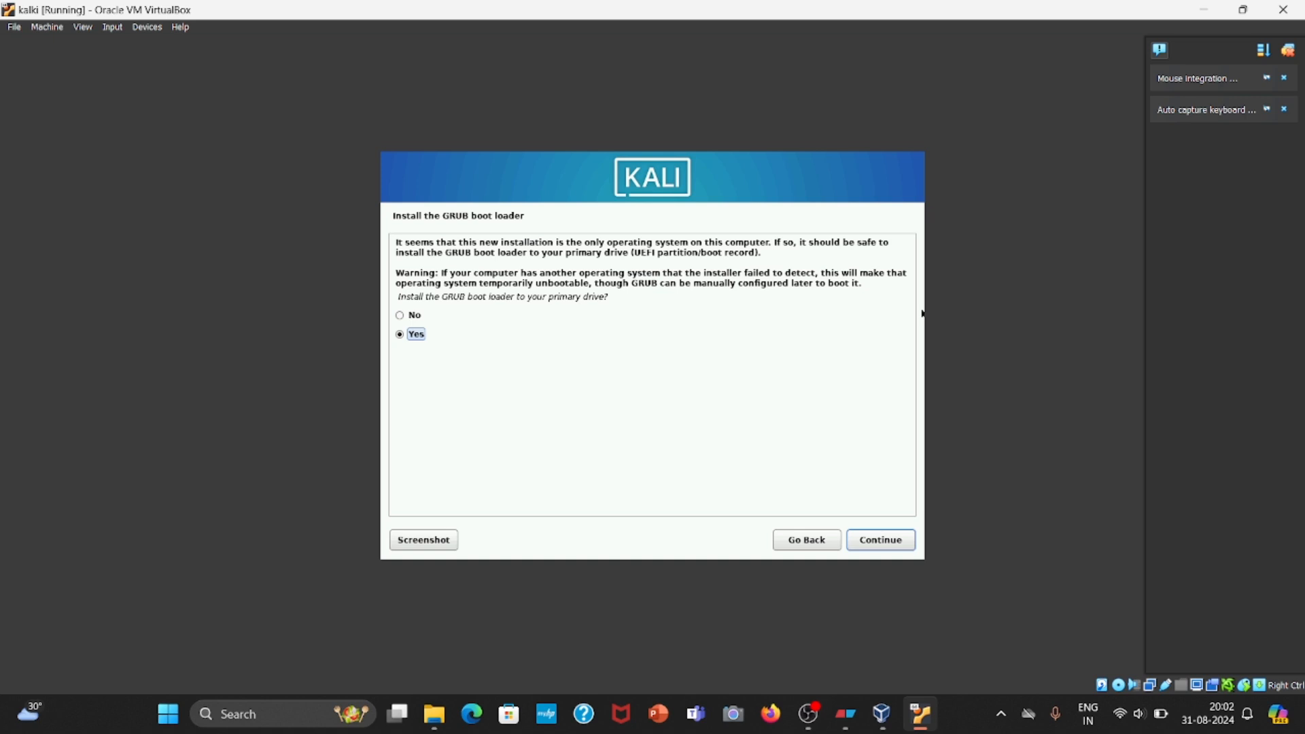
Install the GRUB boot loader to /dev/sda, finish the installation and reboot into the new system.
key("Return")
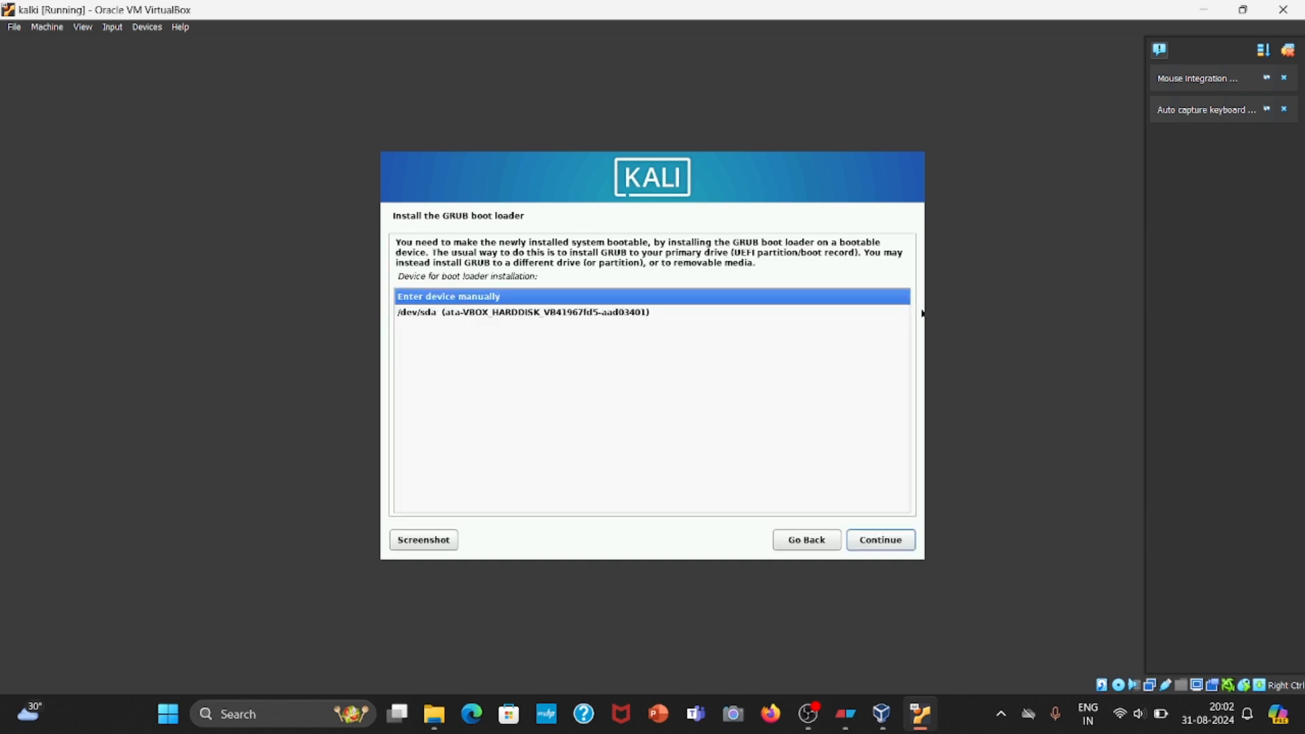
key("Down")
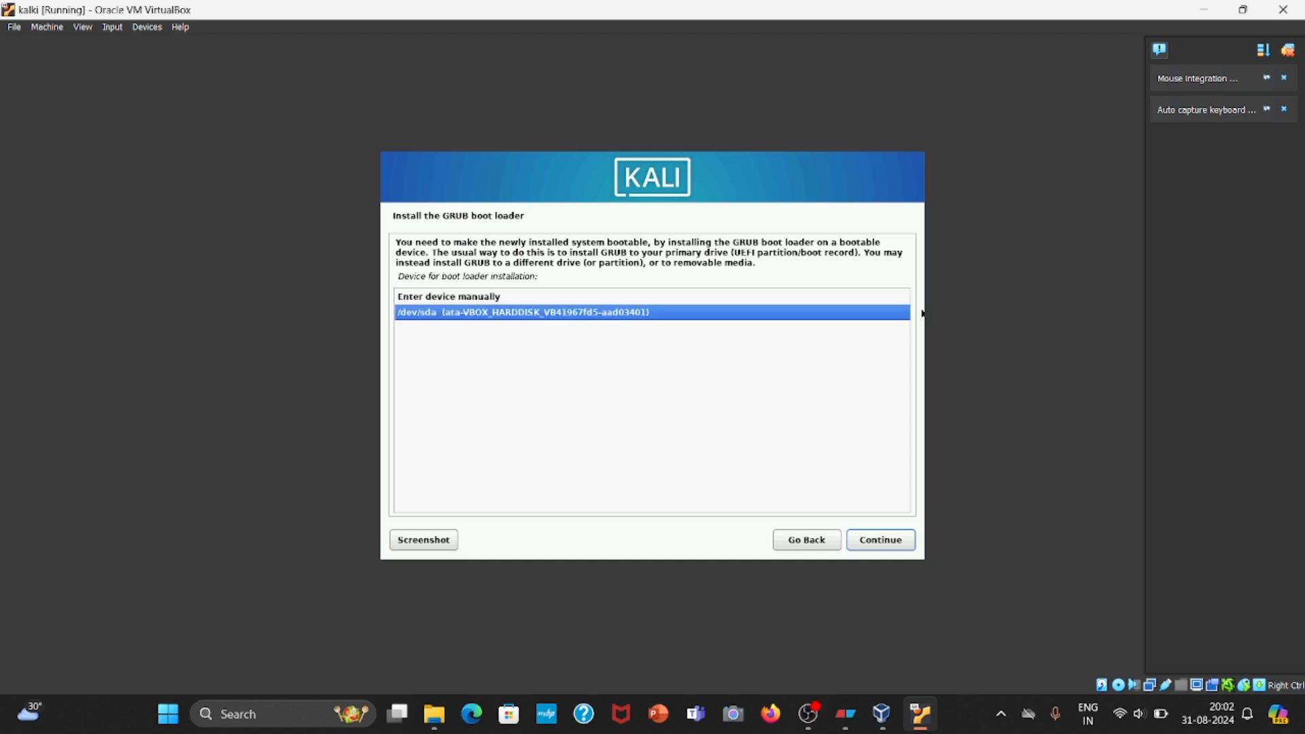
key("Return")
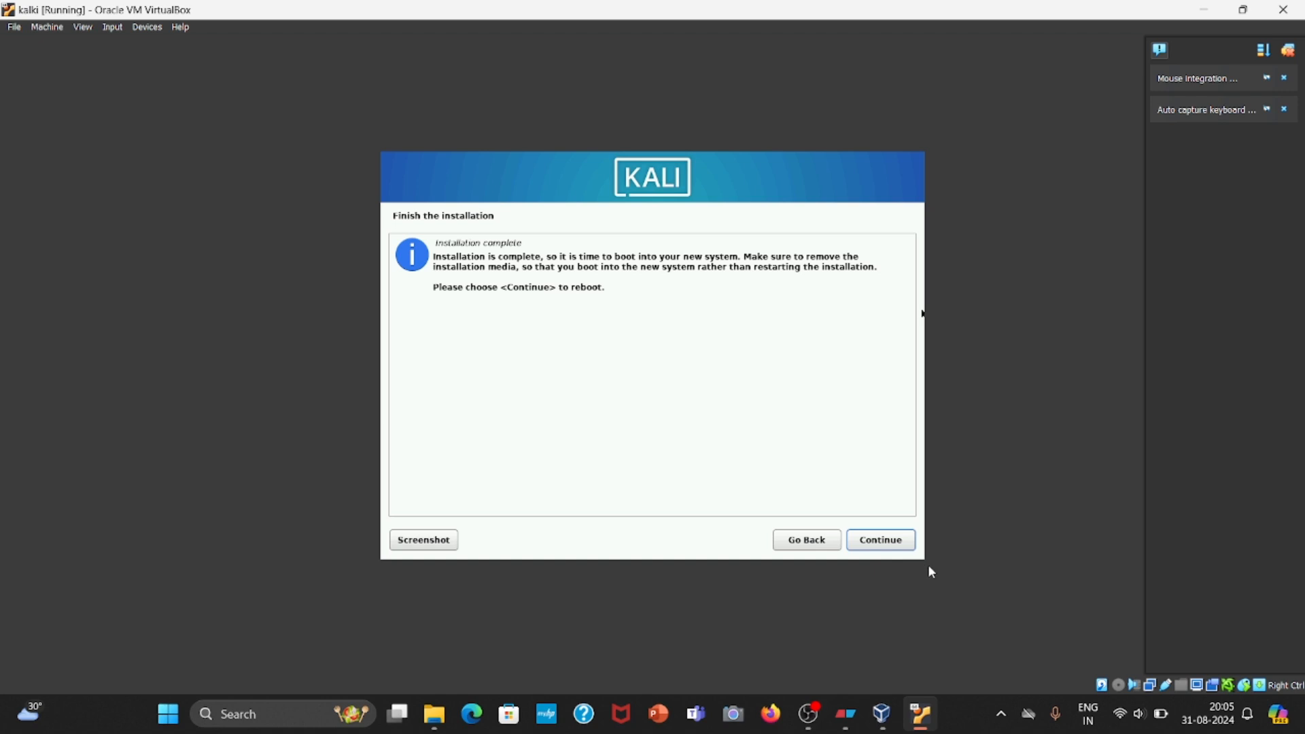
key("Return")
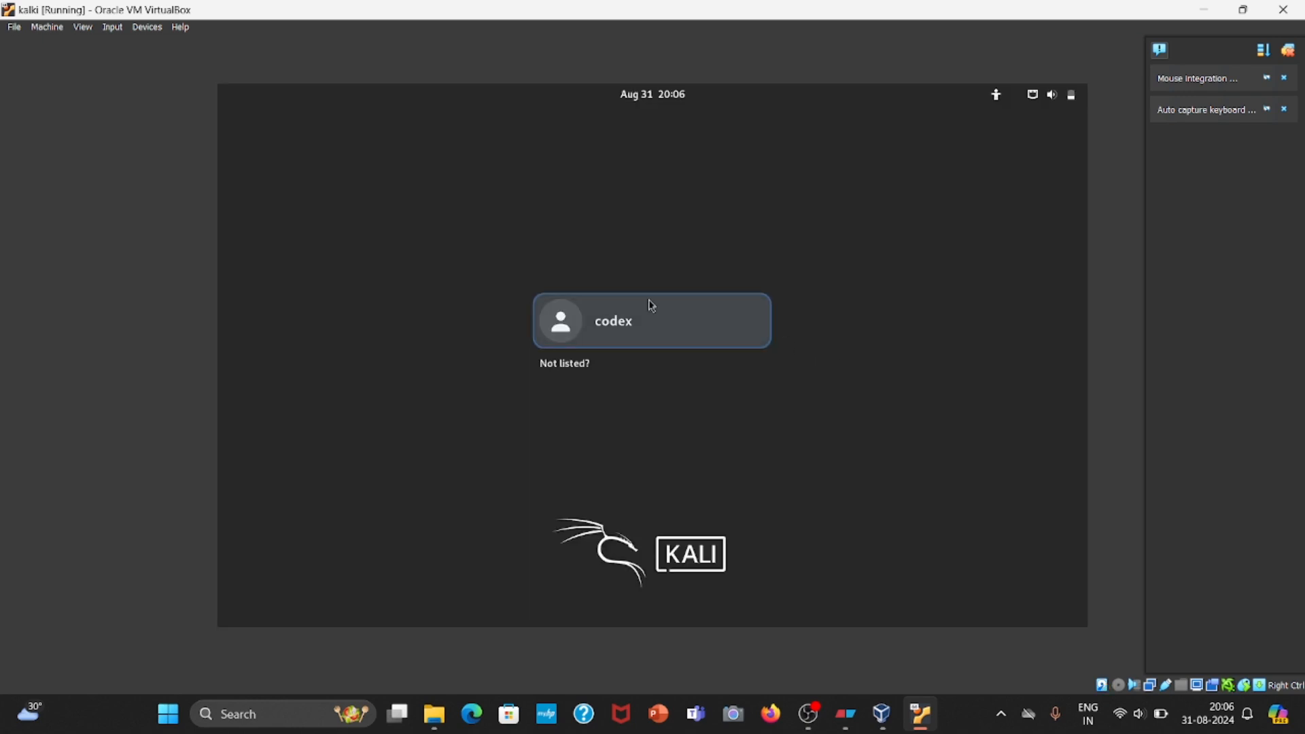
Log in to Kali as codex with the account password.
left_click(663, 331)
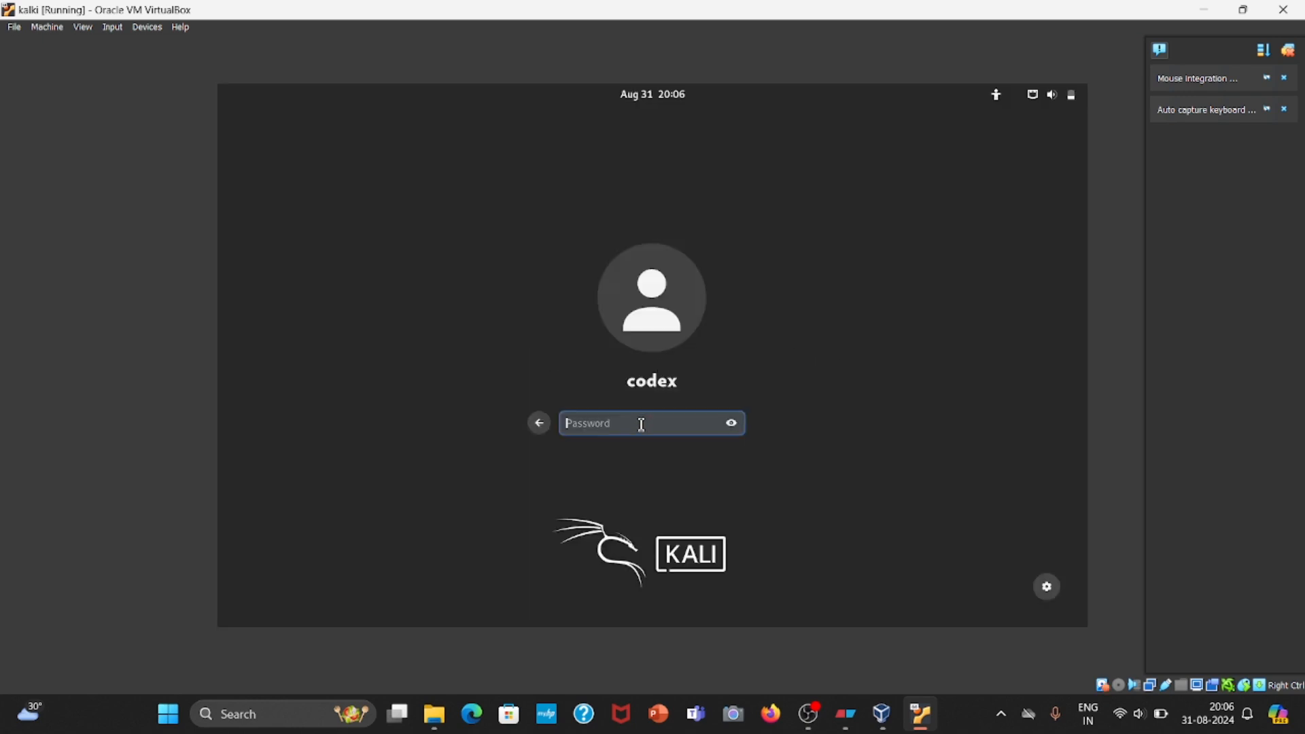
type("co")
type("d")
type("••")
key("Return")
type("••••••")
key("Return")
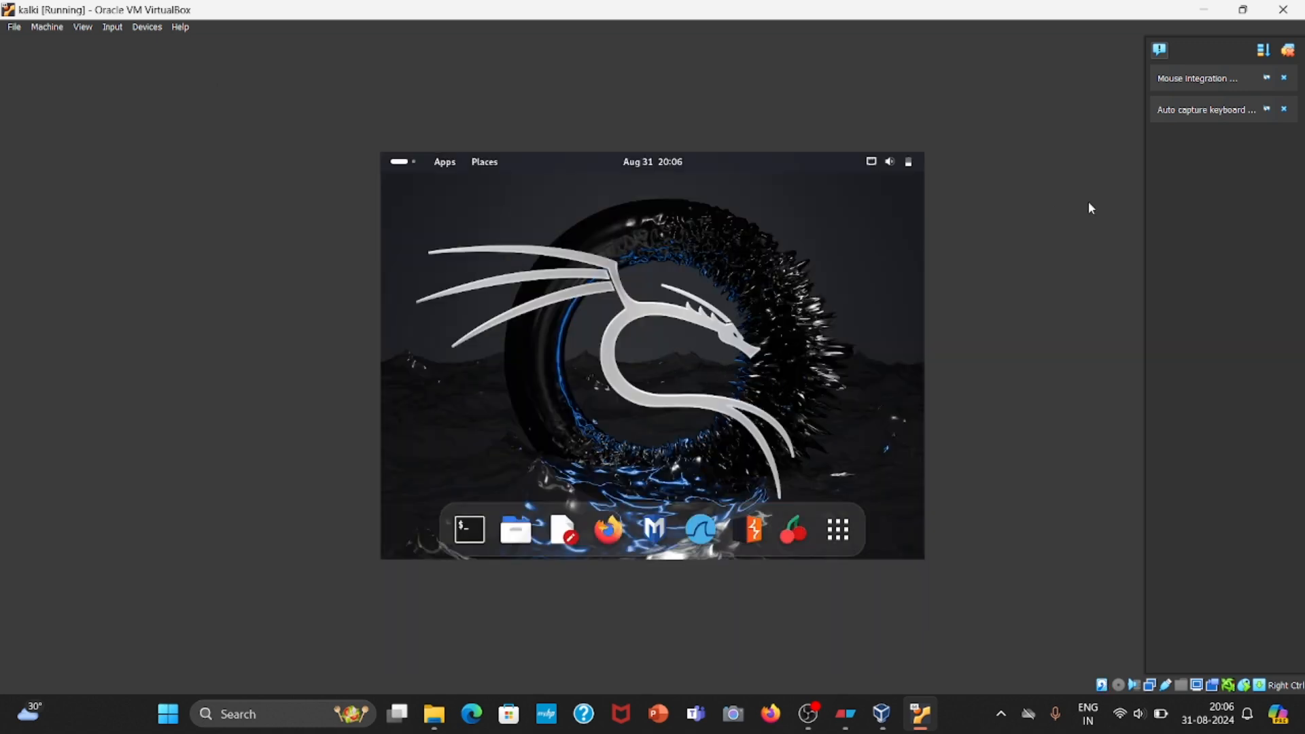
Dismiss the mouse integration and keyboard capture notifications, and restore and re-maximize the virtual machine window so the desktop fills it.
left_click(1283, 79)
left_click(1283, 78)
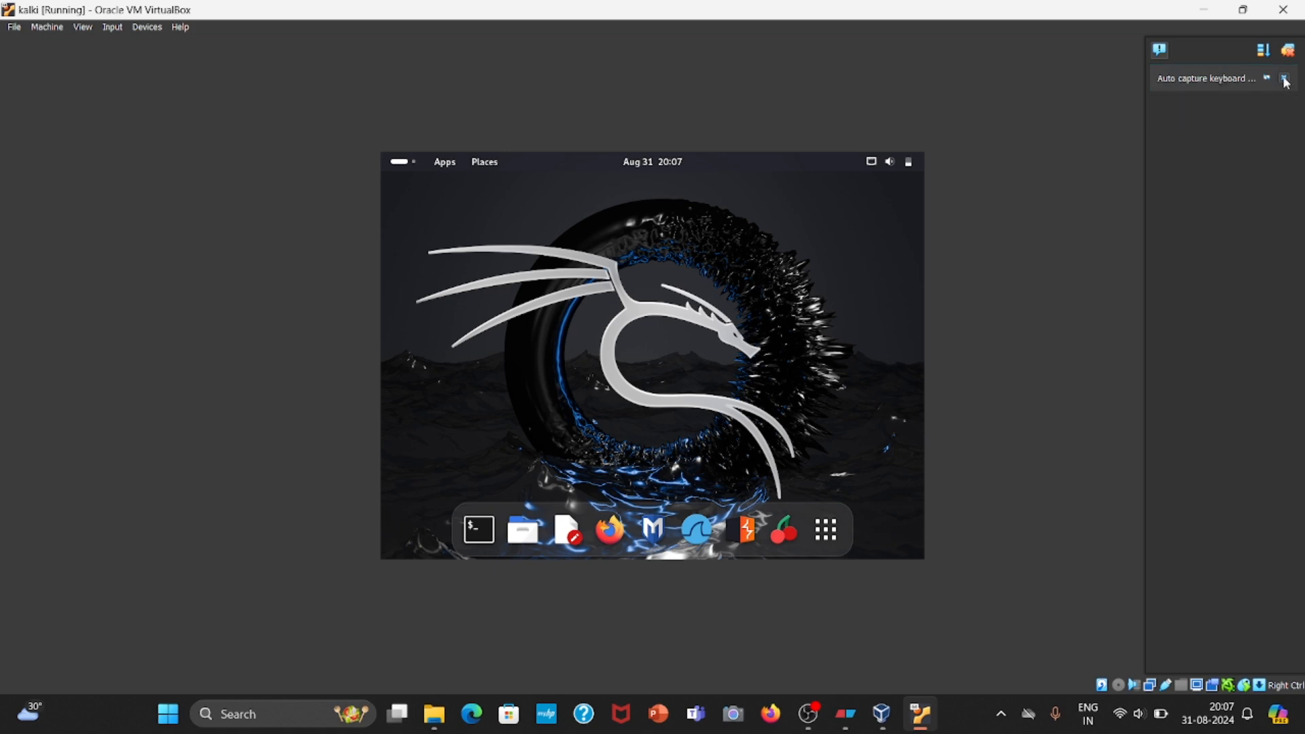
left_click(1244, 10)
left_click(811, 155)
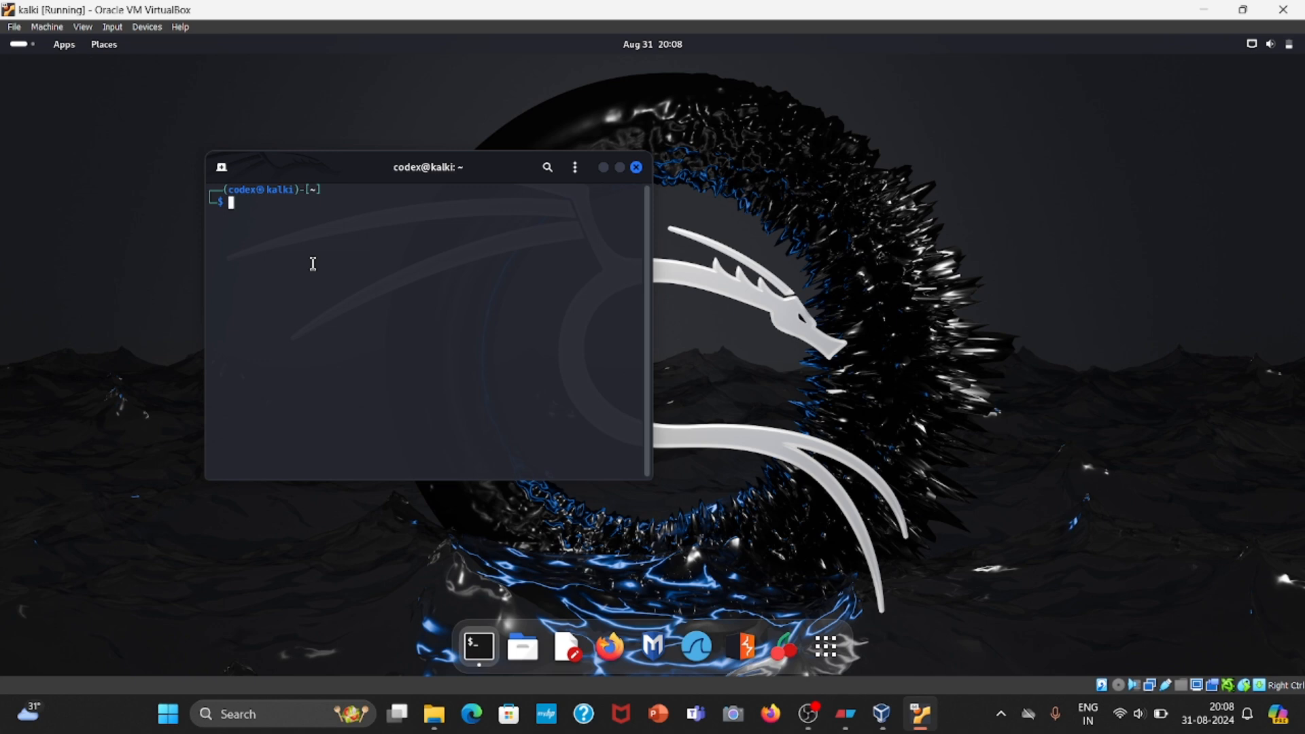
Enlarge the terminal's text and shut down the virtual machine with the command shutdown -h now.
key("ctrl+plus")
key("ctrl+plus")
key("ctrl+plus")
key("ctrl+plus")
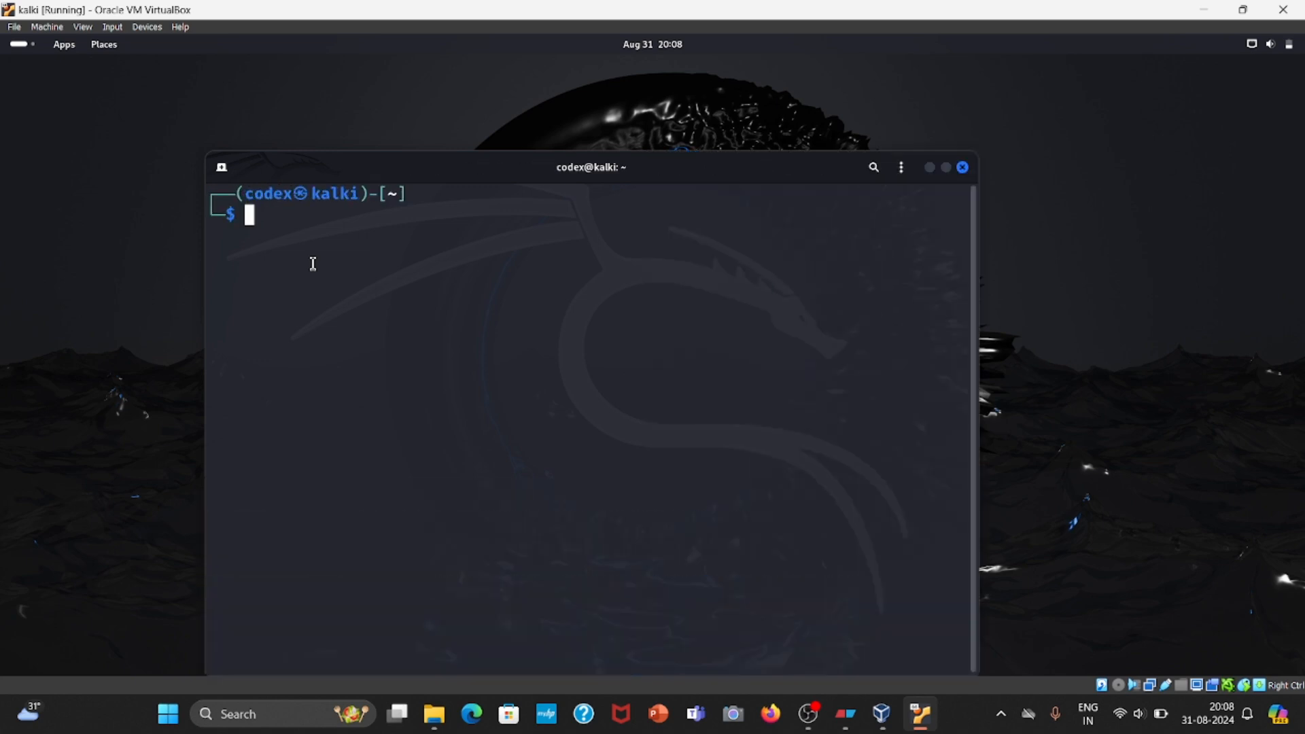
type("shutdown ")
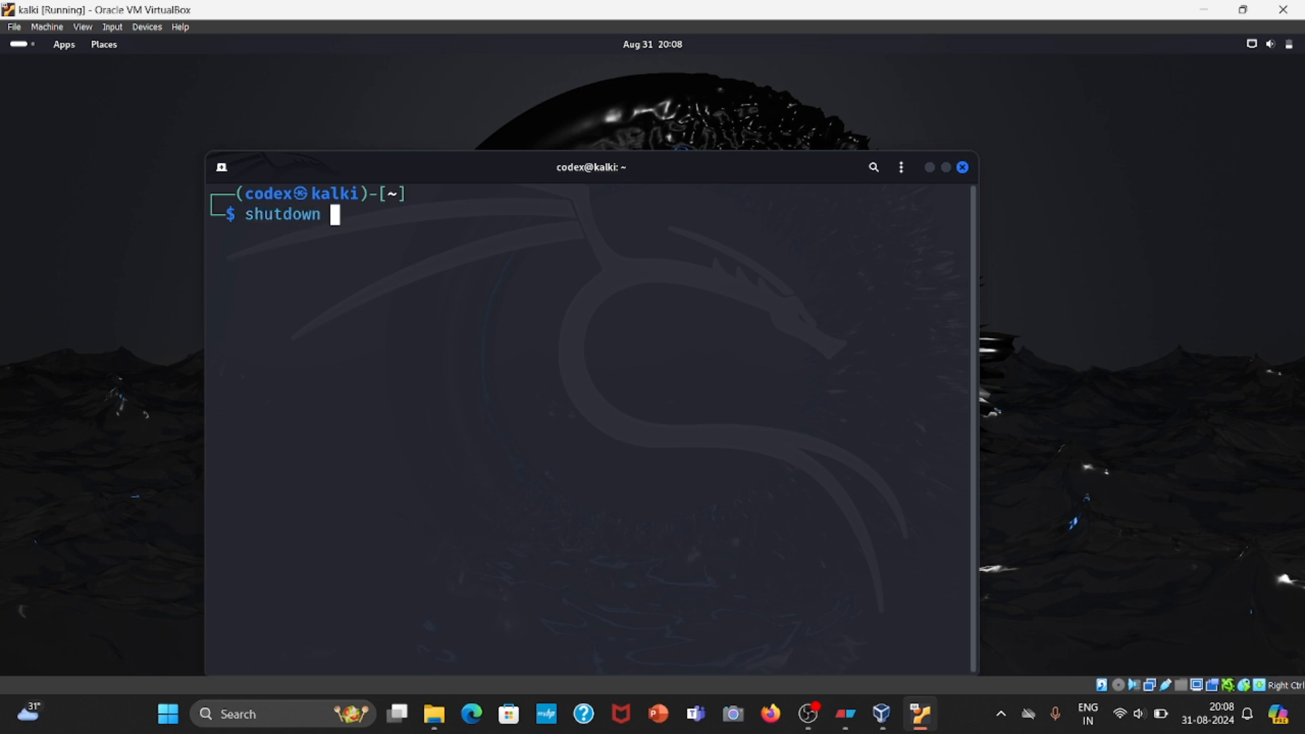
type("-h now")
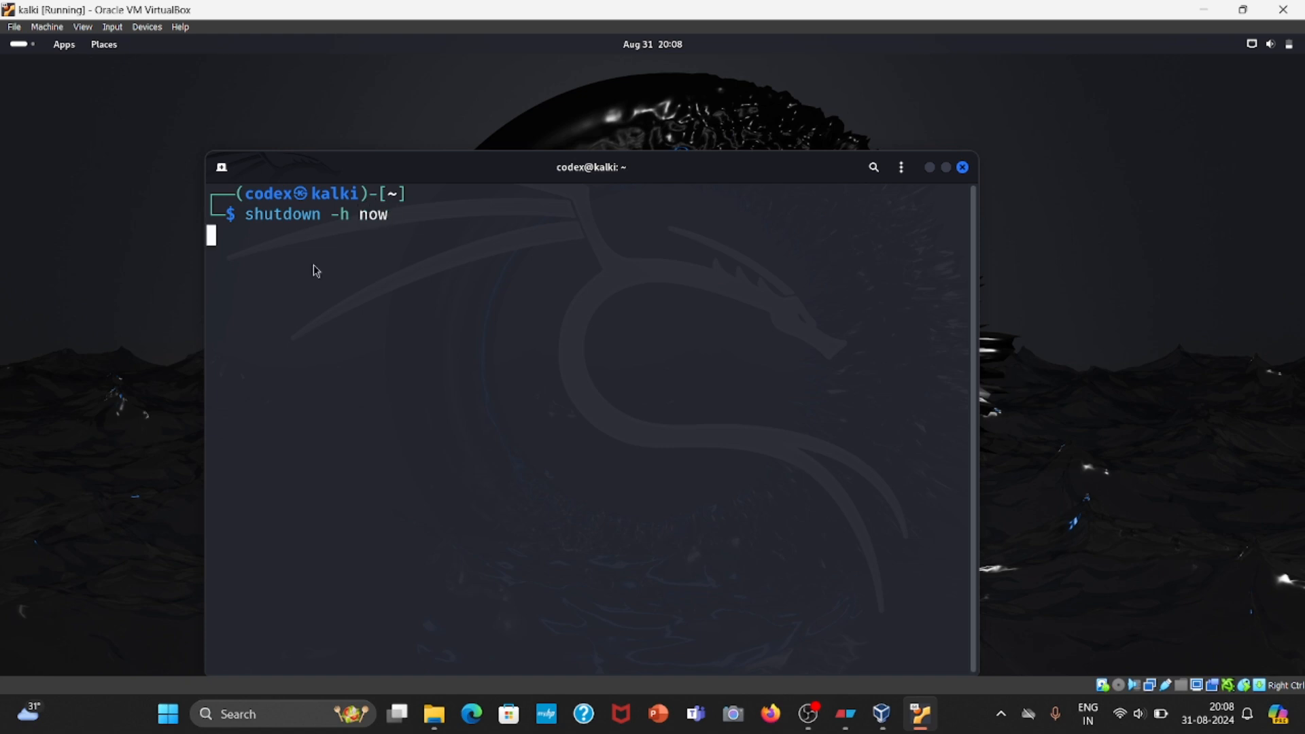